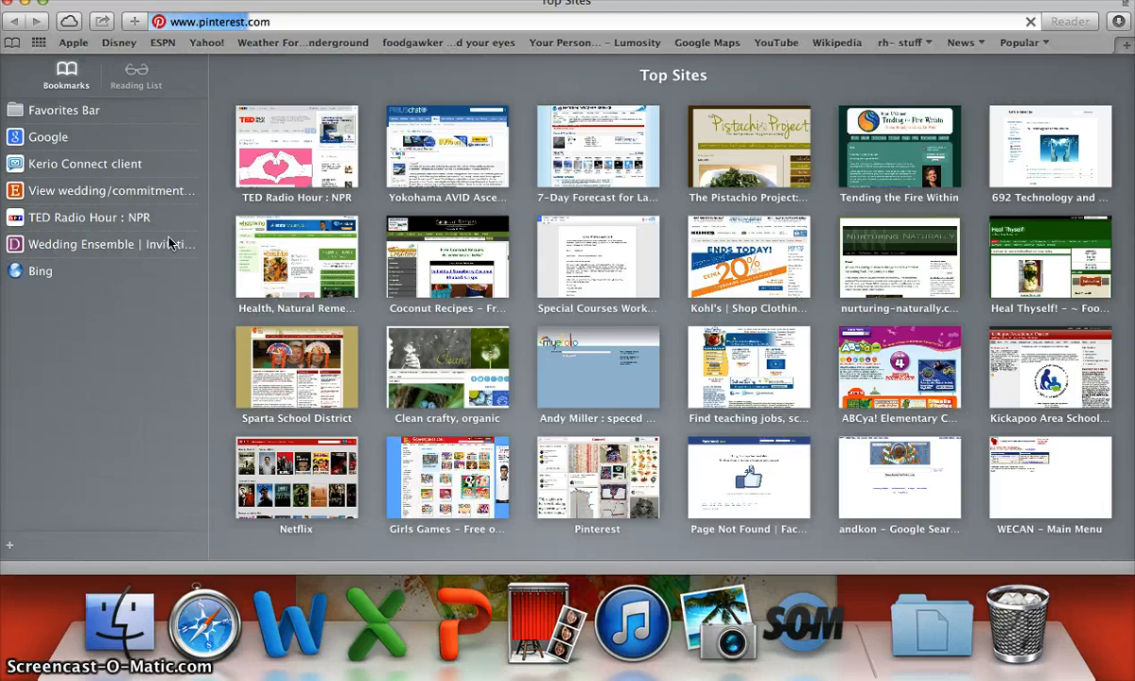
{"action": "key", "text": "Return"}
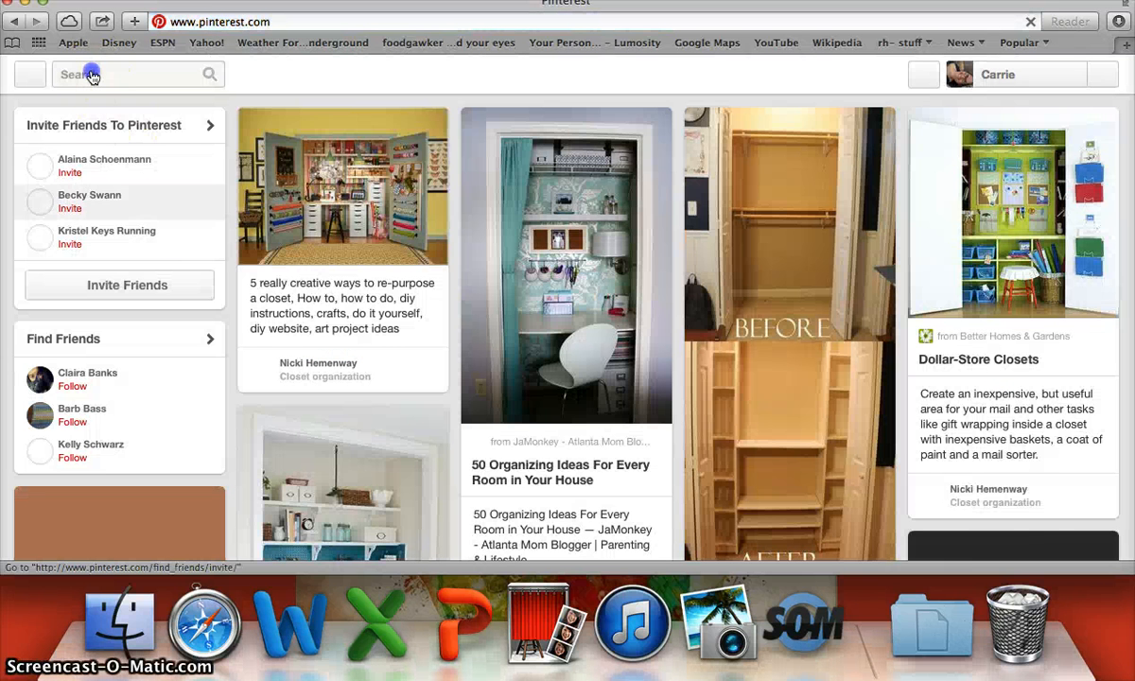
{"action": "left_click", "coordinate": [92, 76]}
{"action": "type", "text": "f"}
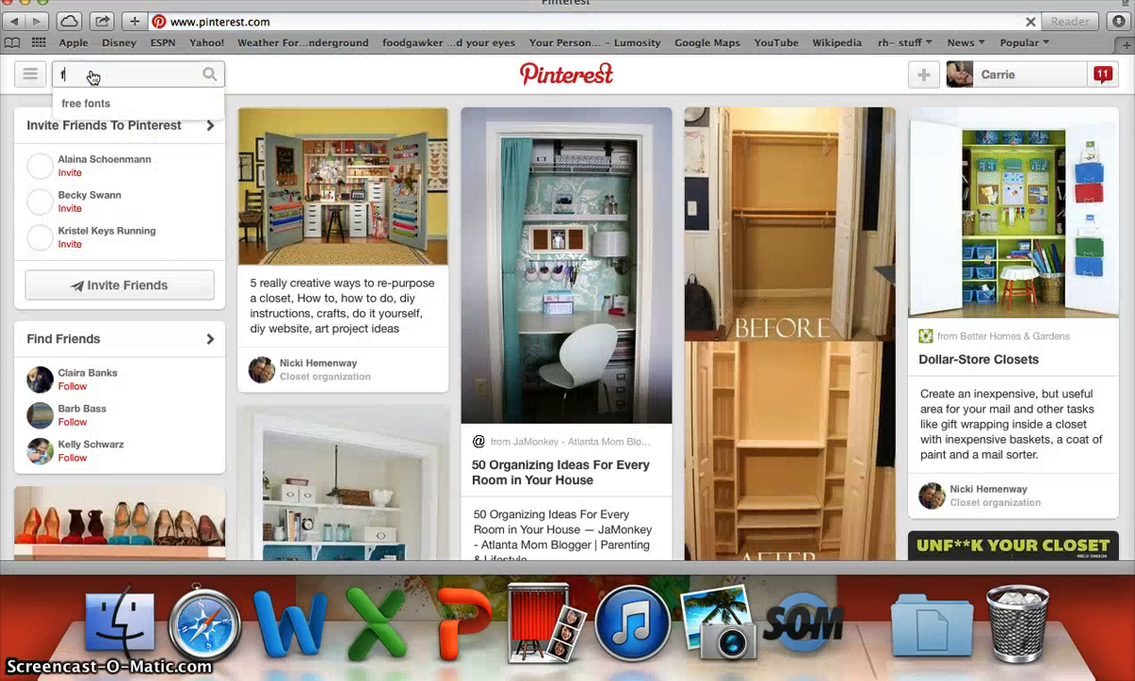
{"action": "type", "text": "ree fonts"}
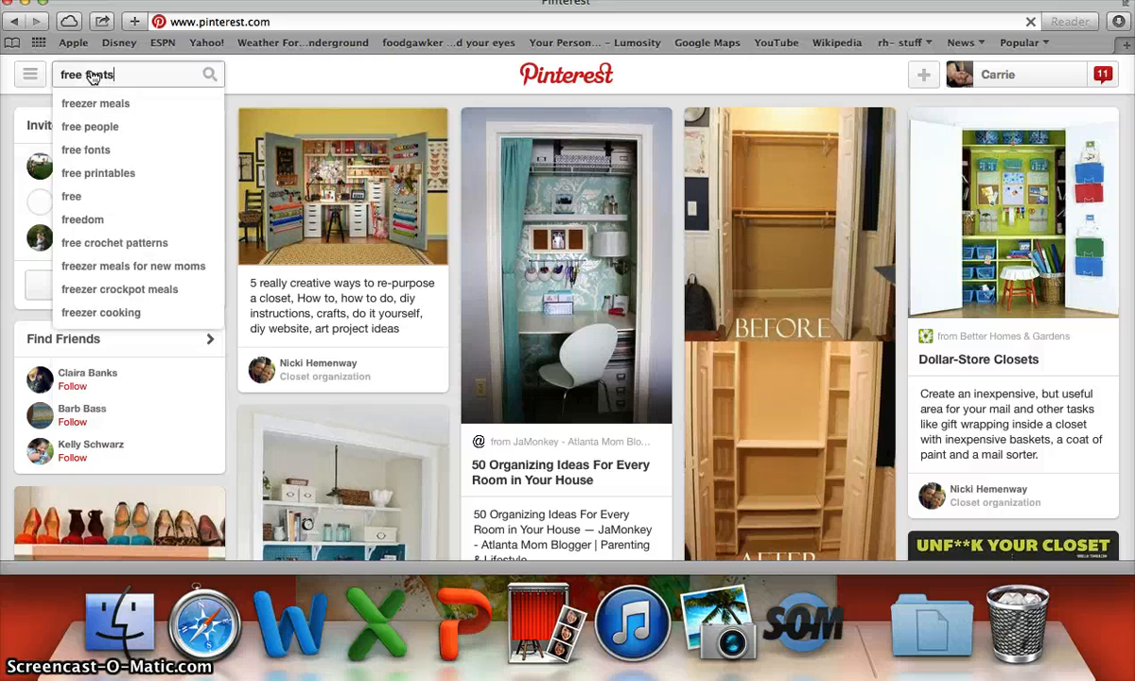
{"action": "key", "text": "Return"}
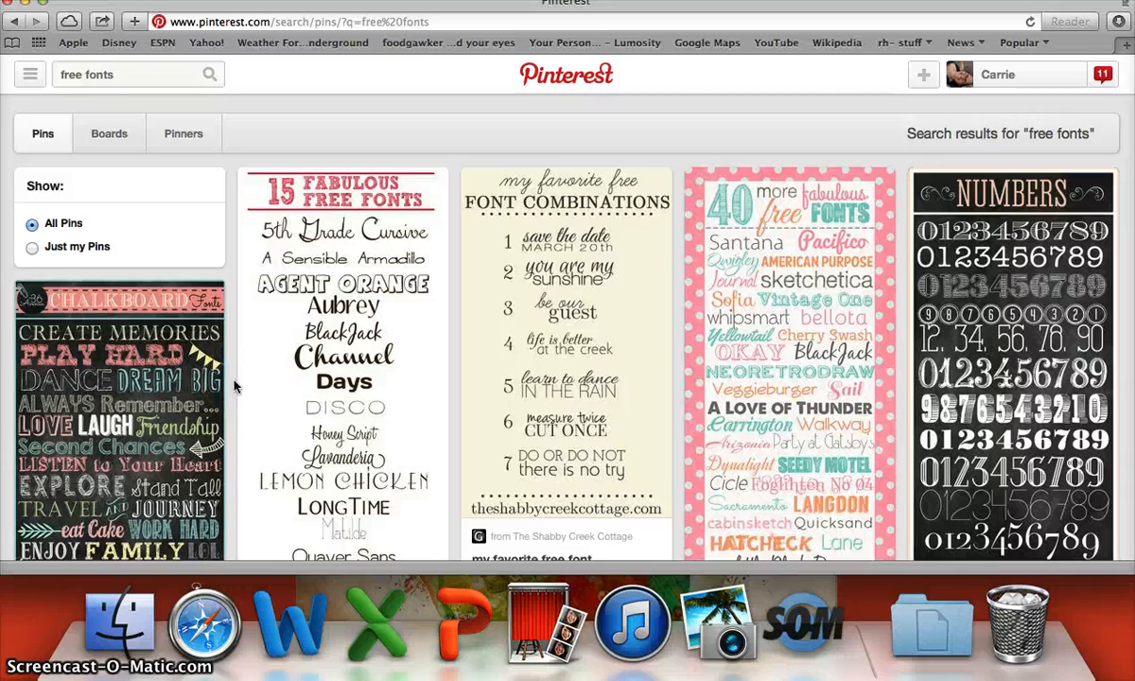
- Browse the free fonts results and open the pin showing 10 free Wedding Script Fonts
{"action": "scroll", "coordinate": [234, 385], "scroll_direction": "down", "scroll_amount": 5}
{"action": "scroll", "coordinate": [235, 384], "scroll_direction": "down", "scroll_amount": 9}
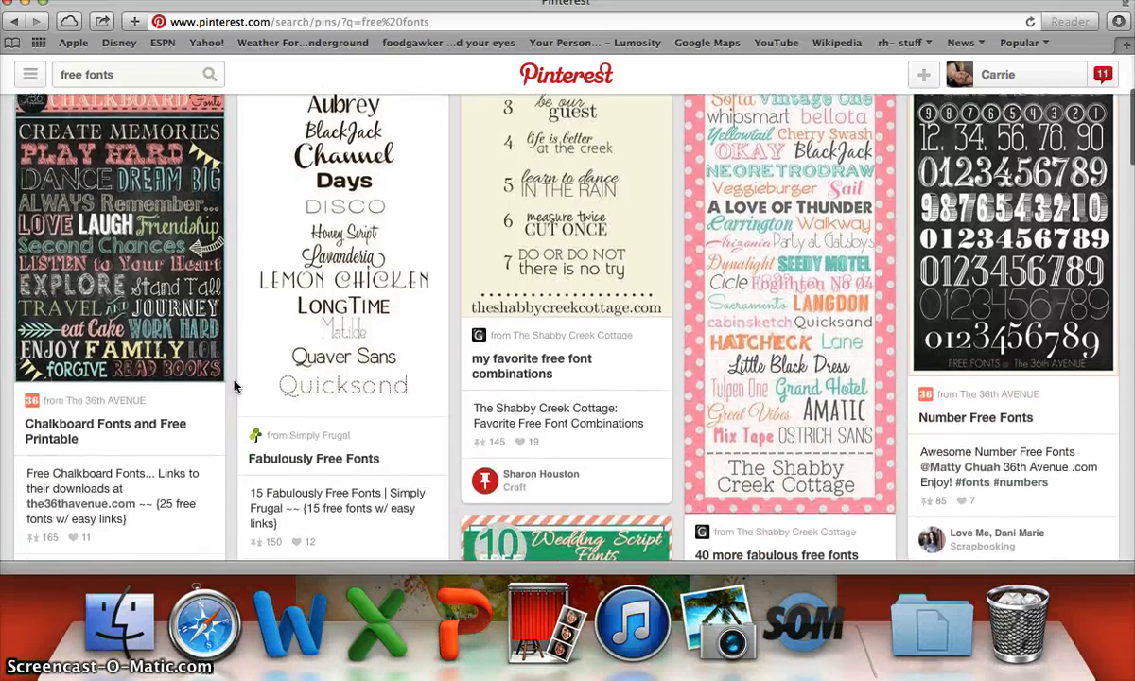
{"action": "scroll", "coordinate": [235, 385], "scroll_direction": "down", "scroll_amount": 6}
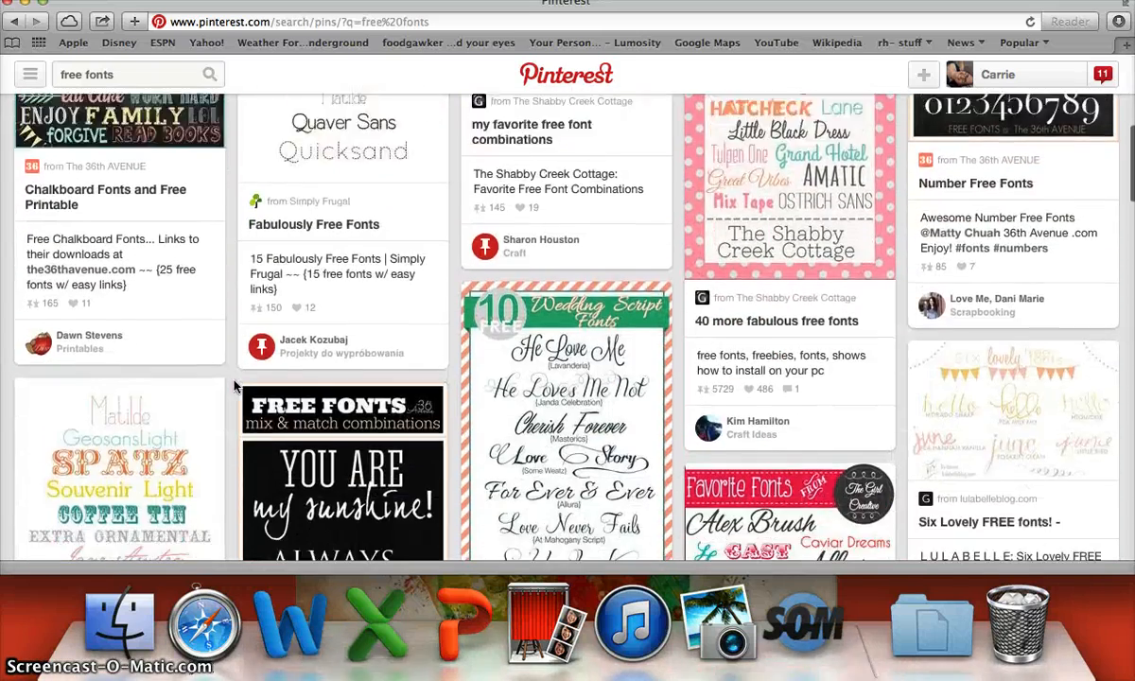
{"action": "scroll", "coordinate": [235, 385], "scroll_direction": "down", "scroll_amount": 3}
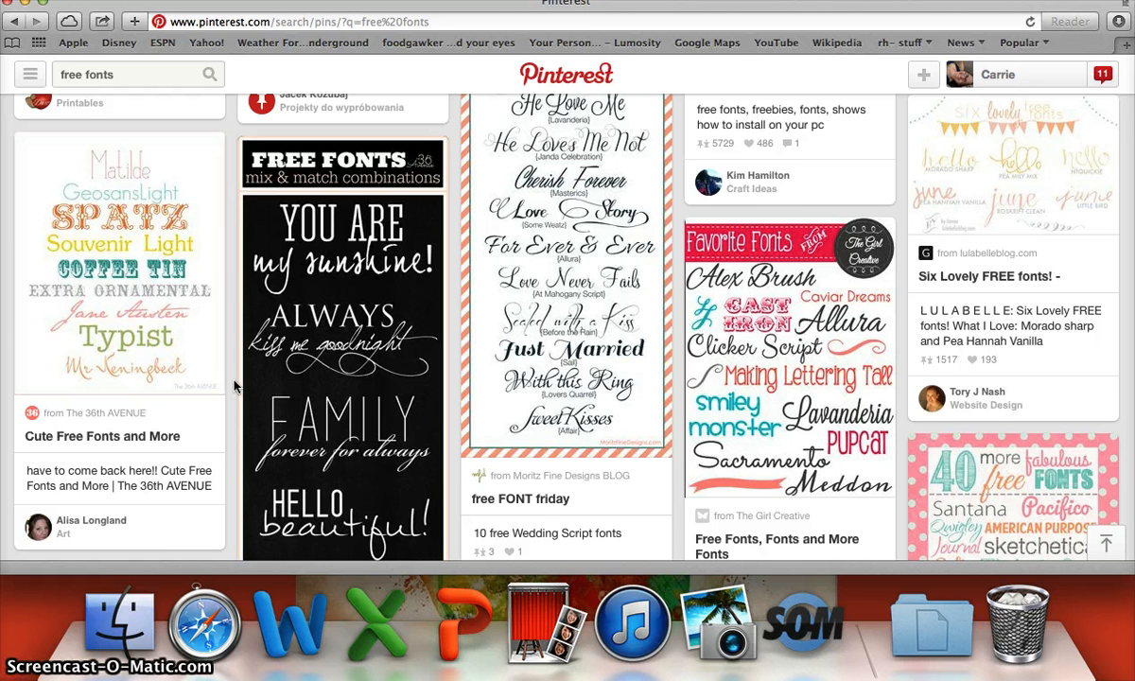
{"action": "left_click", "coordinate": [567, 311]}
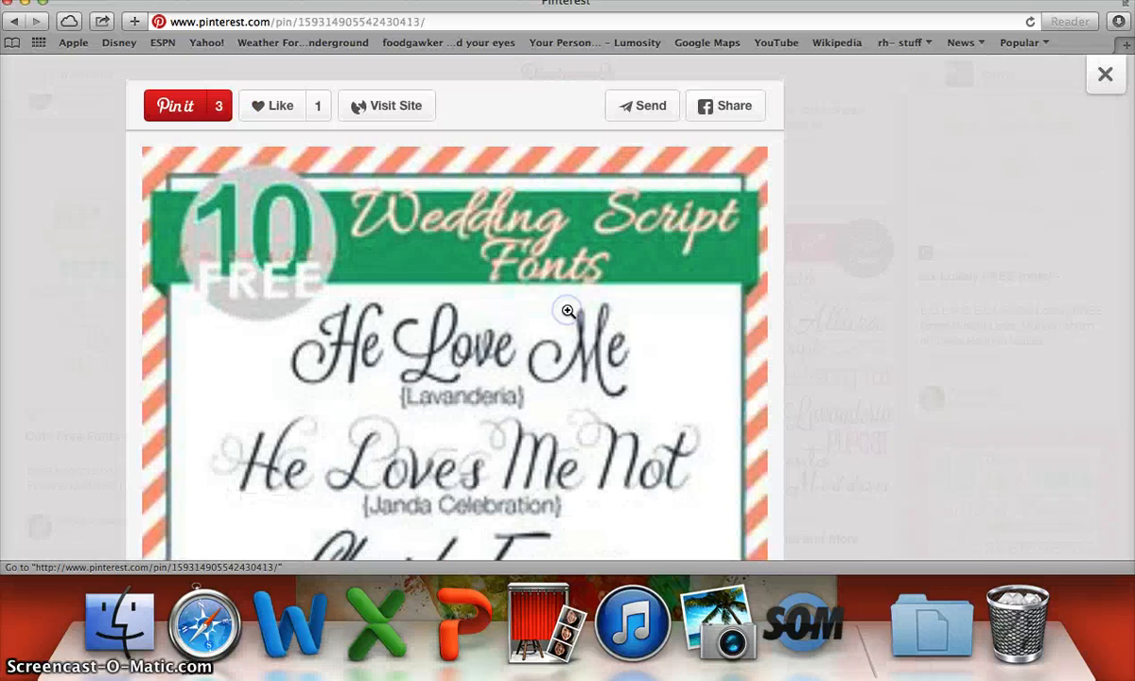
- Open the wedding script fonts pin's source page on moritzfineblogdesigns.com
{"action": "scroll", "coordinate": [705, 421], "scroll_direction": "down", "scroll_amount": 10}
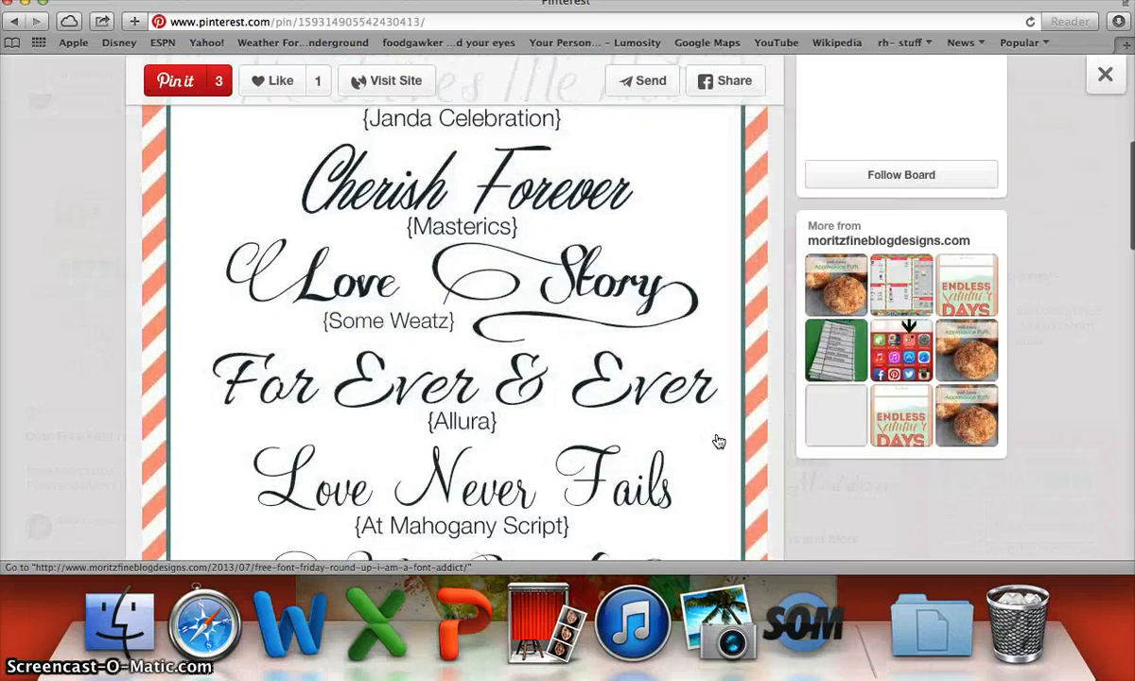
{"action": "scroll", "coordinate": [719, 442], "scroll_direction": "down", "scroll_amount": 7}
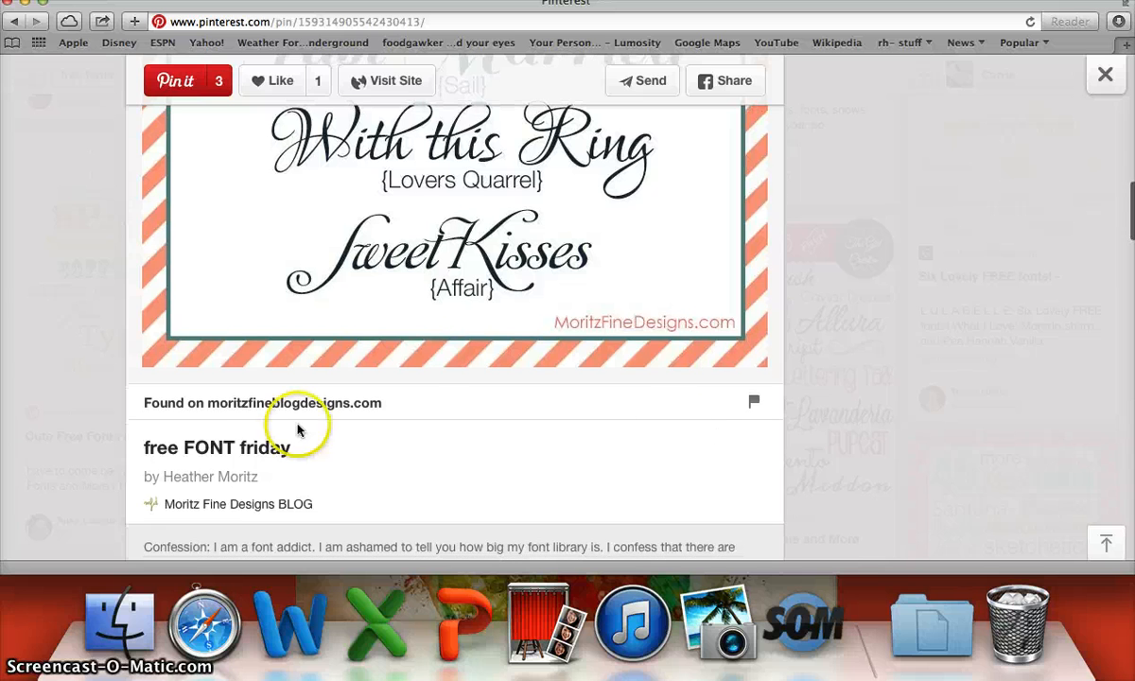
{"action": "left_click", "coordinate": [245, 407]}
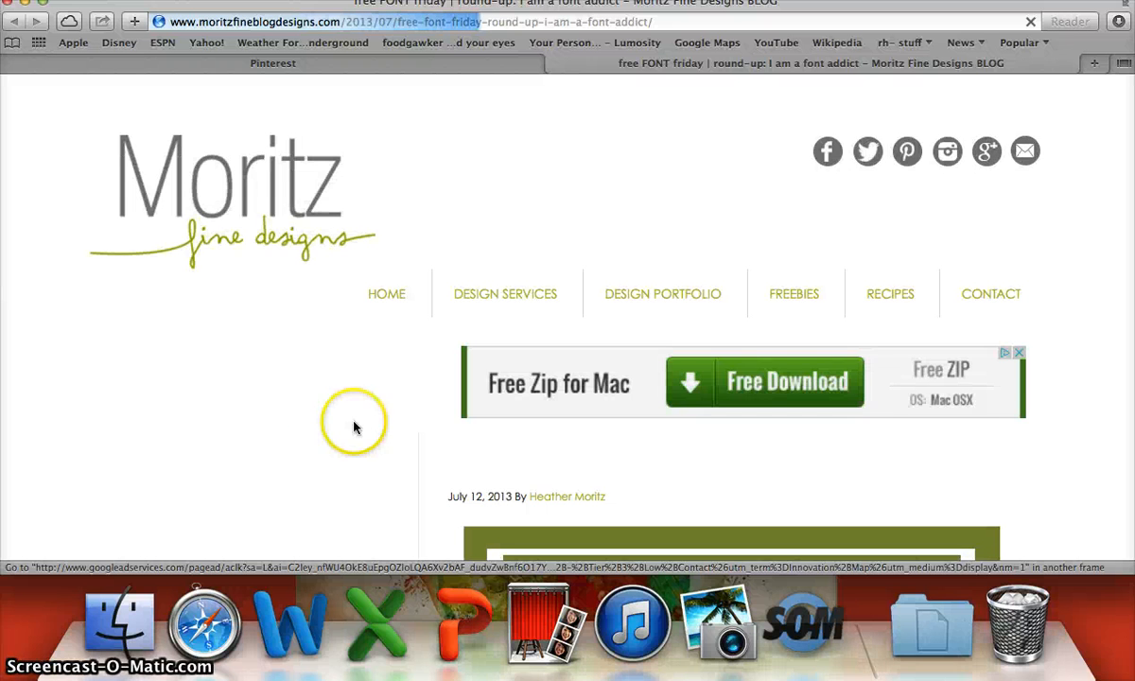
- Look through the Free Font Friday round-up and open the Wedding Script Fonts post
{"action": "scroll", "coordinate": [435, 451], "scroll_direction": "down", "scroll_amount": 10}
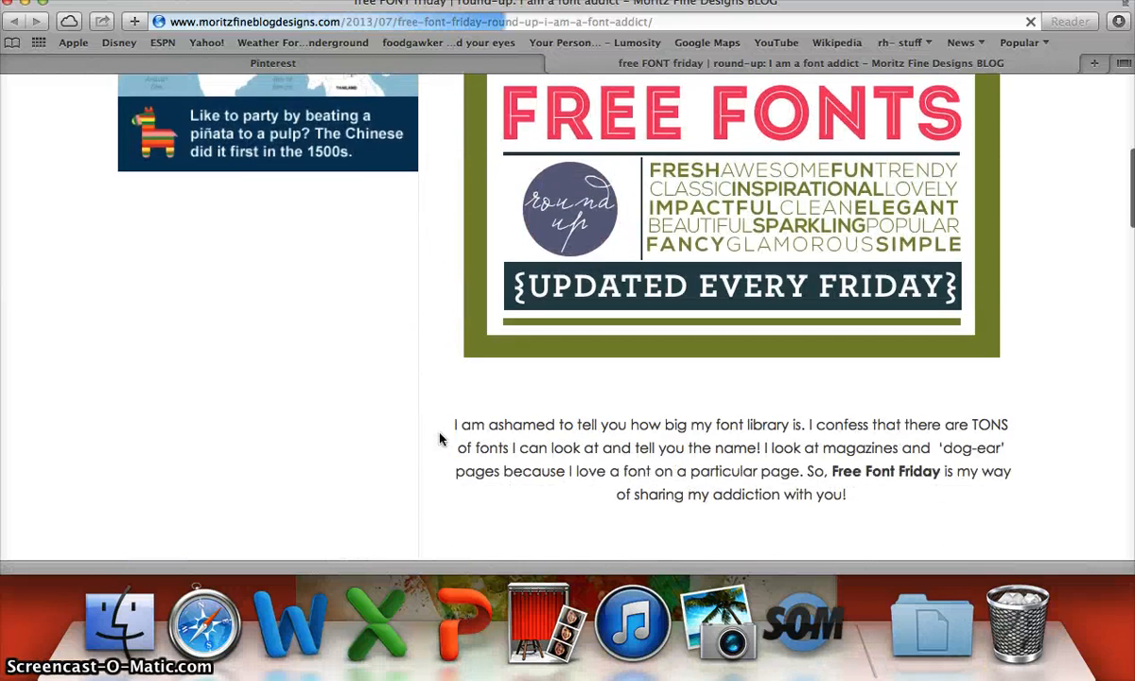
{"action": "scroll", "coordinate": [440, 438], "scroll_direction": "down", "scroll_amount": 5}
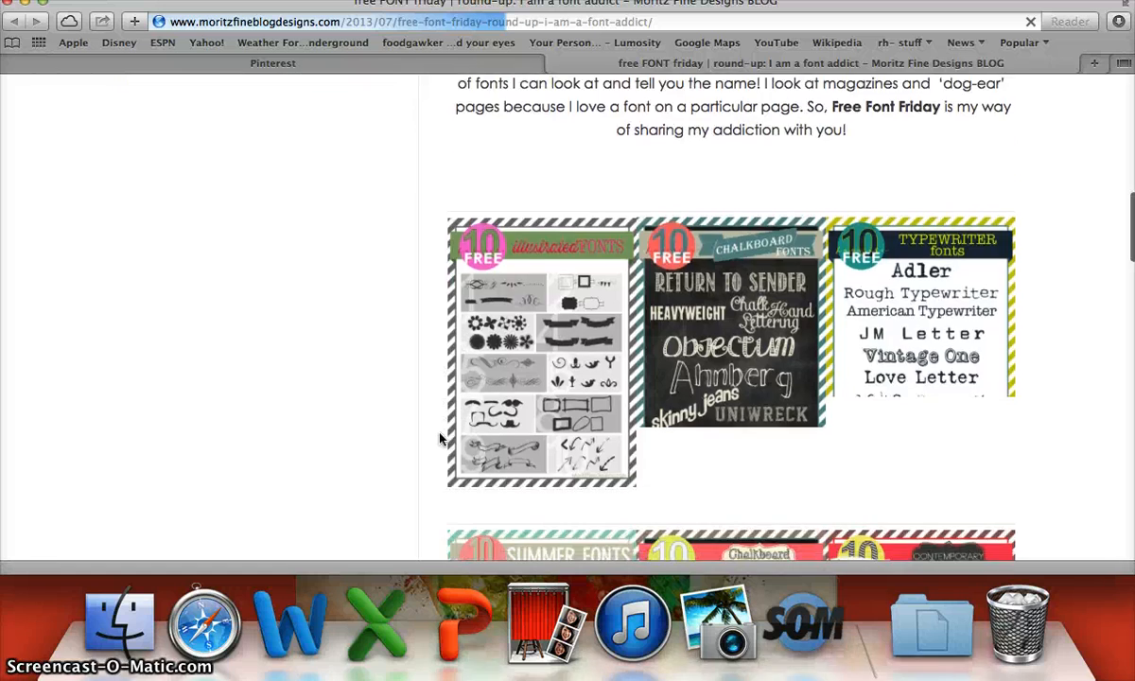
{"action": "scroll", "coordinate": [440, 438], "scroll_direction": "up", "scroll_amount": 6}
{"action": "scroll", "coordinate": [440, 438], "scroll_direction": "up", "scroll_amount": 6}
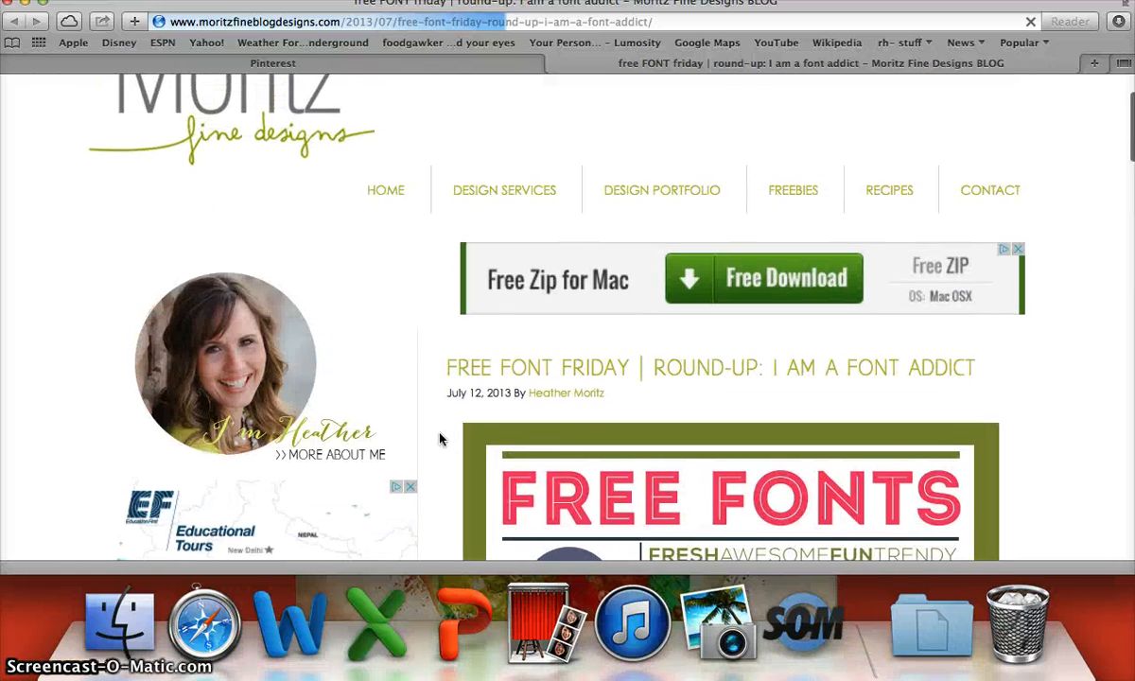
{"action": "scroll", "coordinate": [441, 433], "scroll_direction": "down", "scroll_amount": 10}
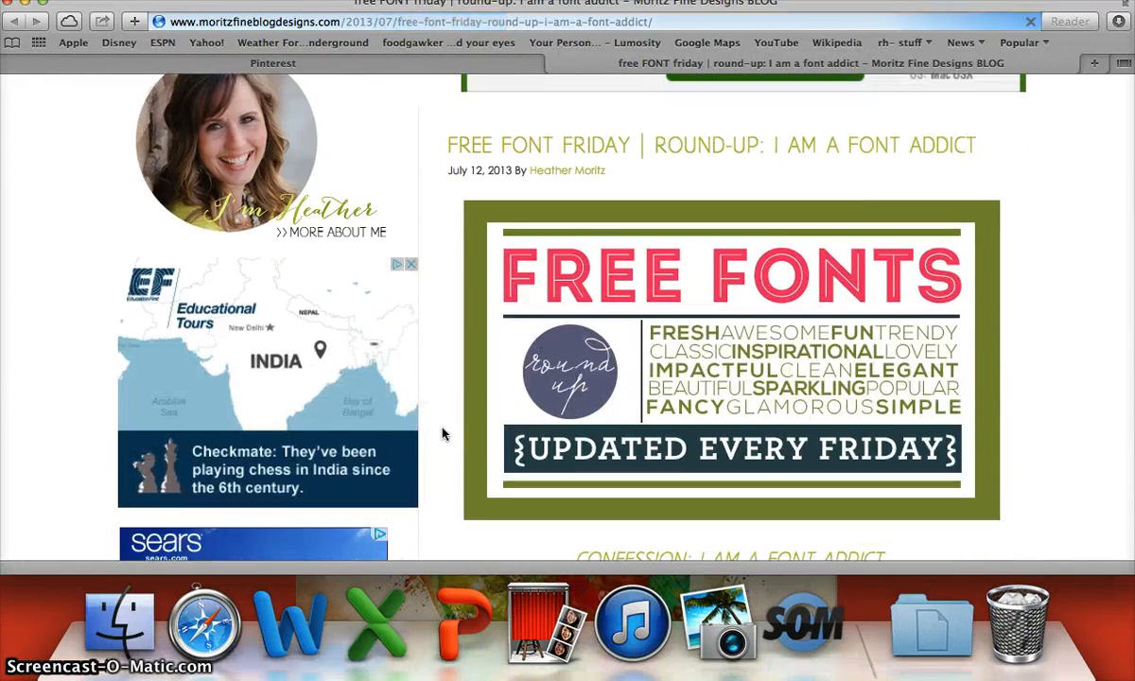
{"action": "scroll", "coordinate": [441, 433], "scroll_direction": "down", "scroll_amount": 6}
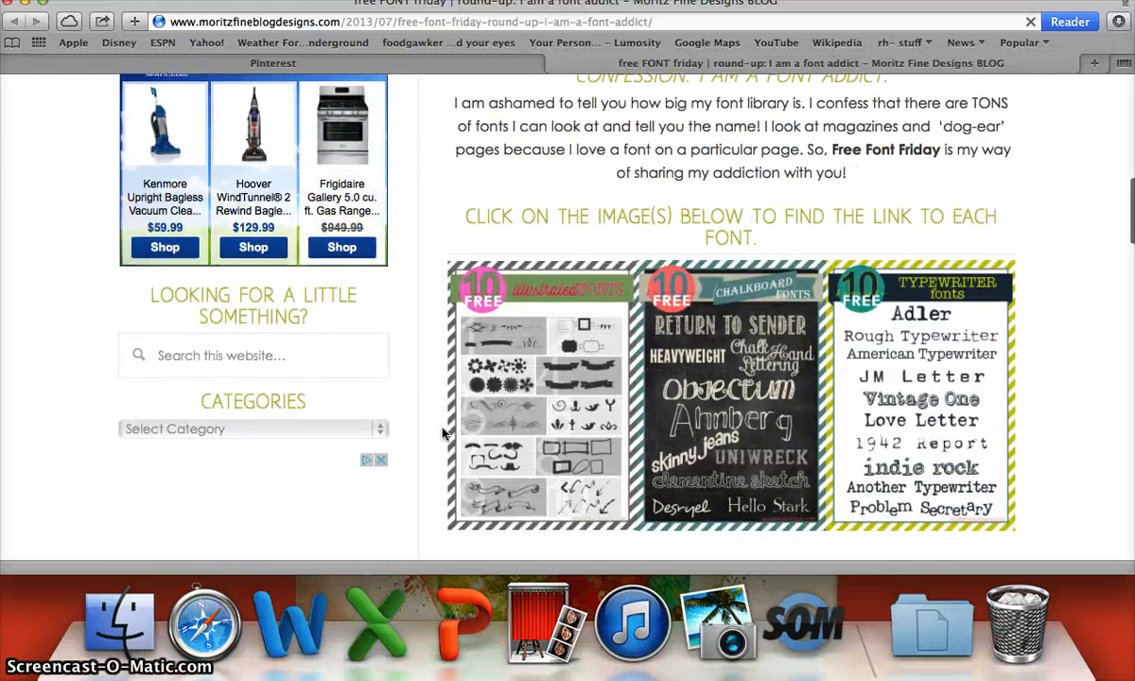
{"action": "scroll", "coordinate": [442, 433], "scroll_direction": "down", "scroll_amount": 5}
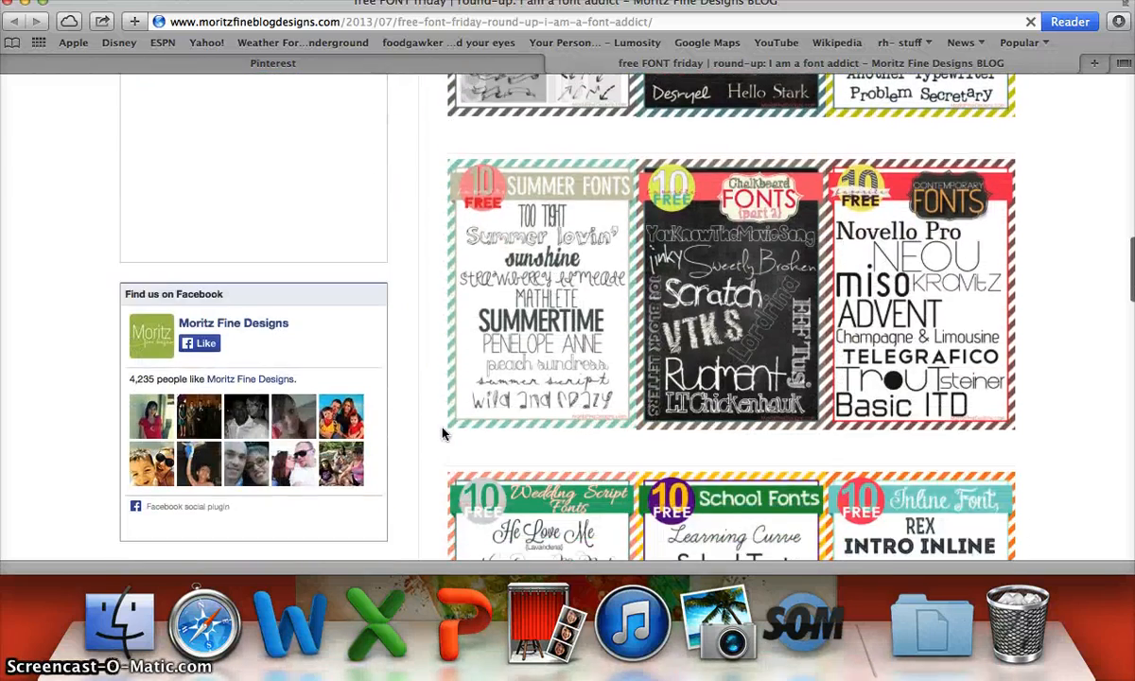
{"action": "scroll", "coordinate": [442, 433], "scroll_direction": "down", "scroll_amount": 3}
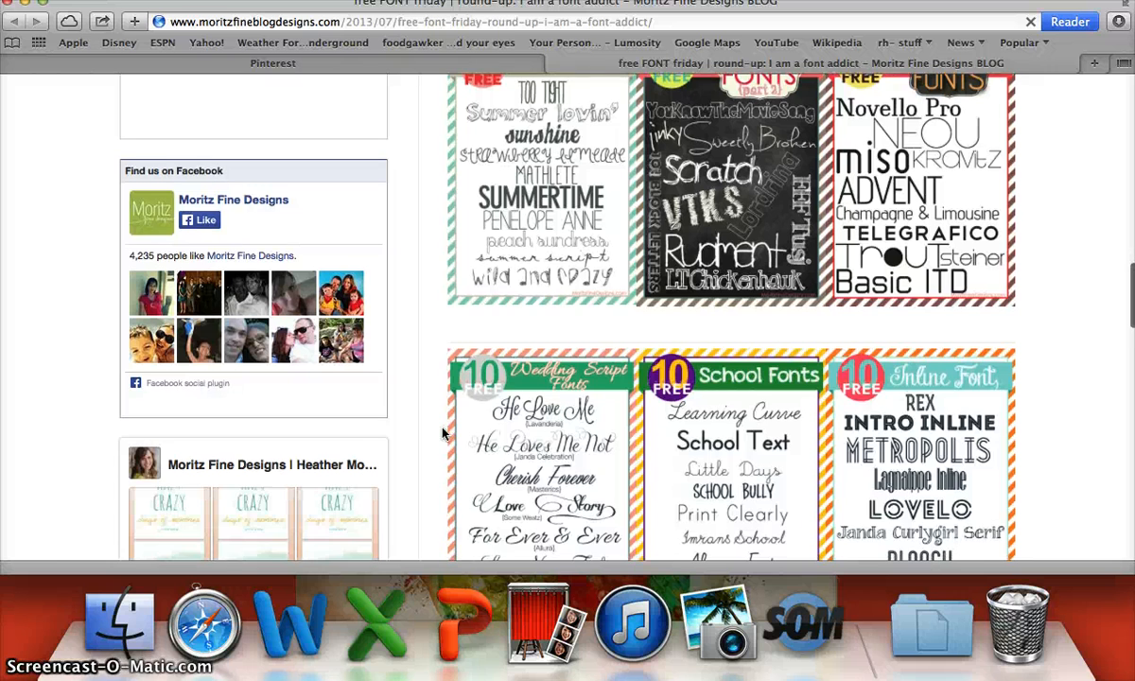
{"action": "scroll", "coordinate": [441, 434], "scroll_direction": "down", "scroll_amount": 3}
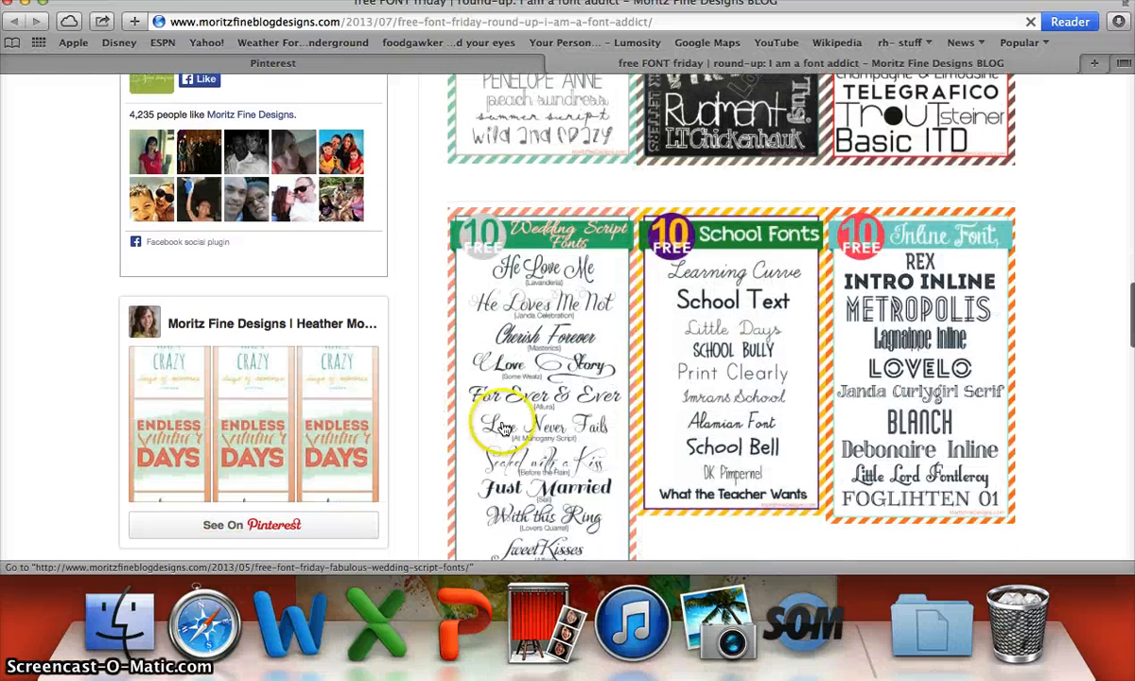
{"action": "left_click", "coordinate": [548, 399]}
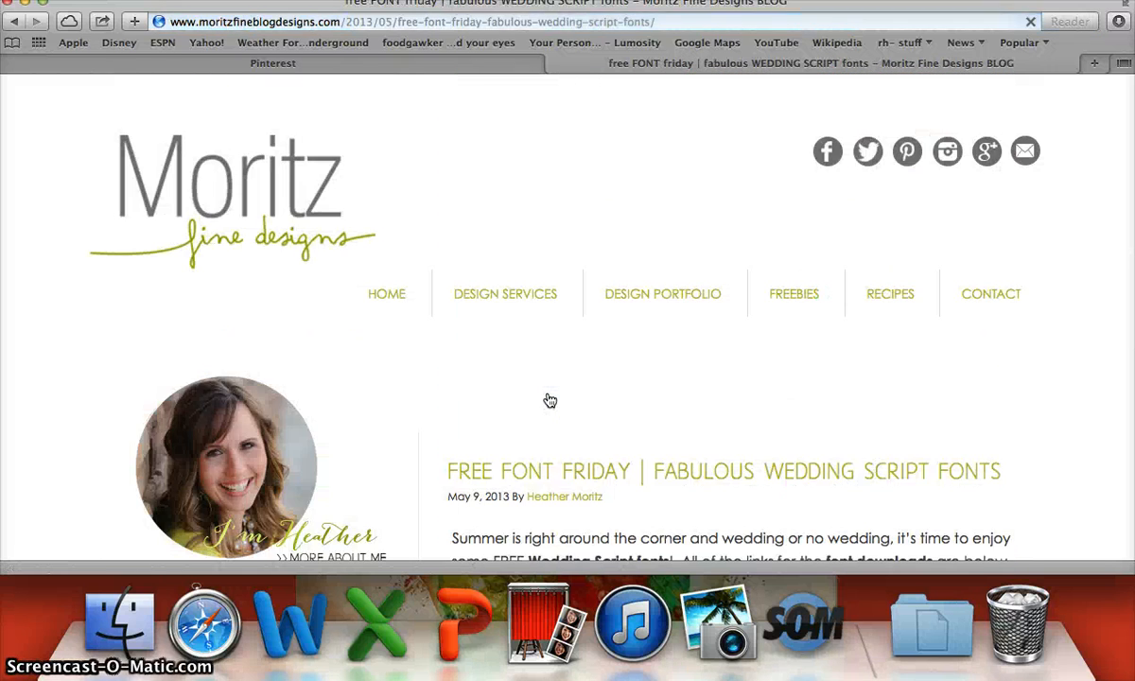
- Find the numbered font links below the Wedding Script Fonts image and open Before the Rain in a new tab
{"action": "scroll", "coordinate": [421, 479], "scroll_direction": "down", "scroll_amount": 7}
{"action": "scroll", "coordinate": [421, 480], "scroll_direction": "down", "scroll_amount": 4}
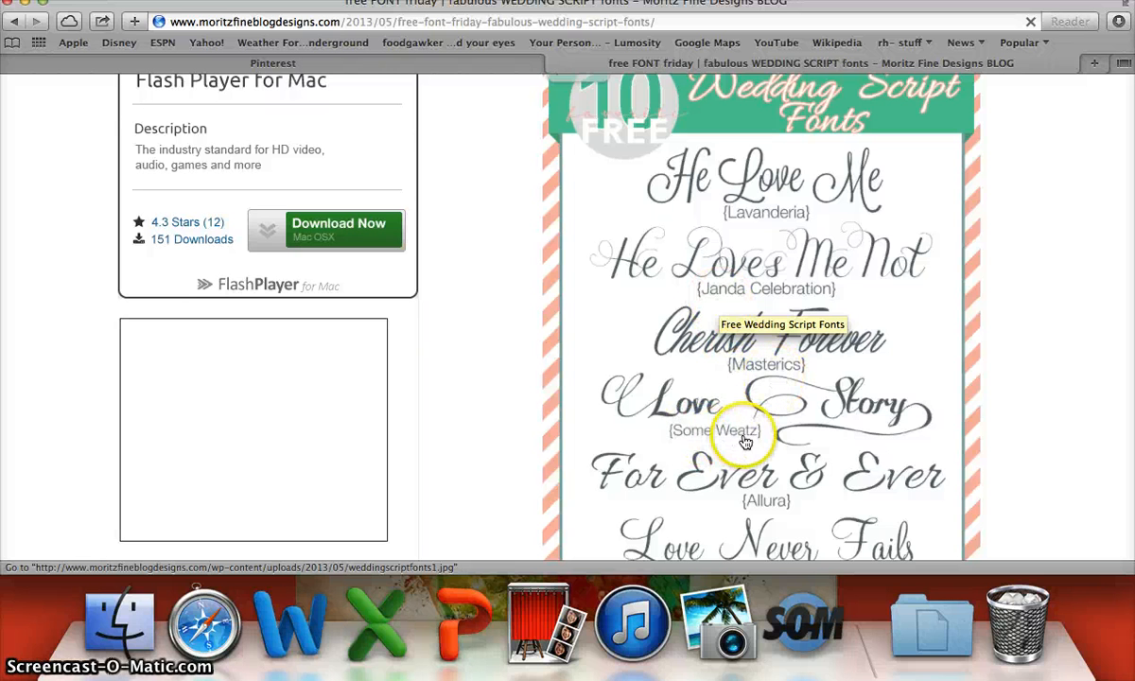
{"action": "scroll", "coordinate": [478, 549], "scroll_direction": "down", "scroll_amount": 5}
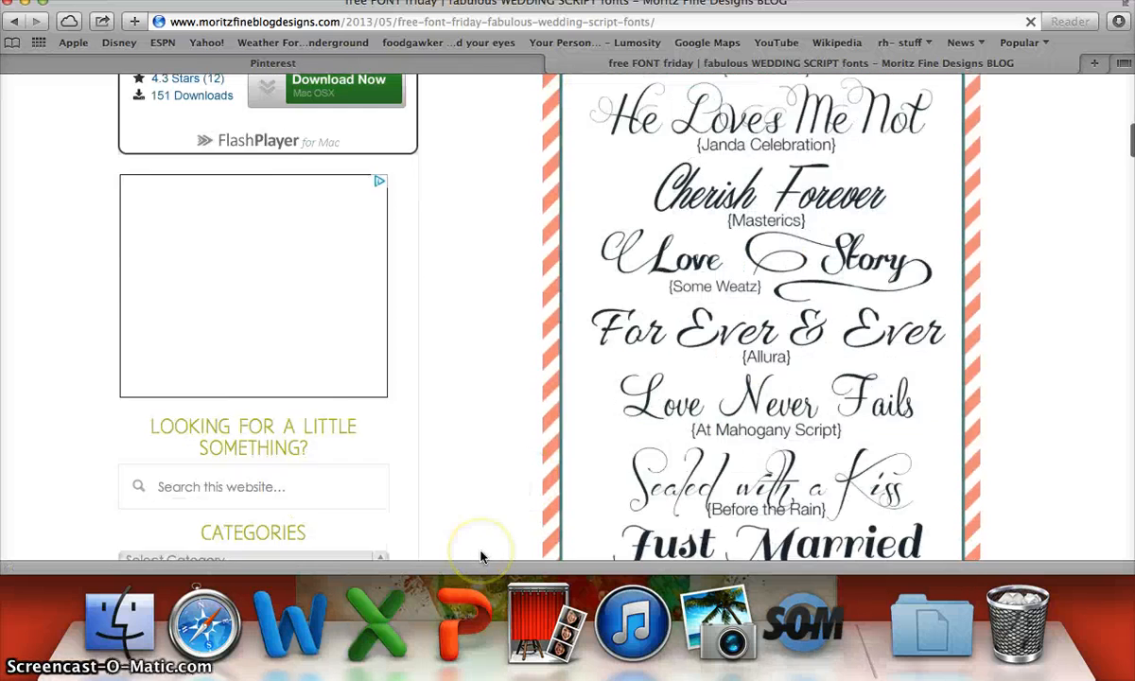
{"action": "scroll", "coordinate": [481, 557], "scroll_direction": "down", "scroll_amount": 4}
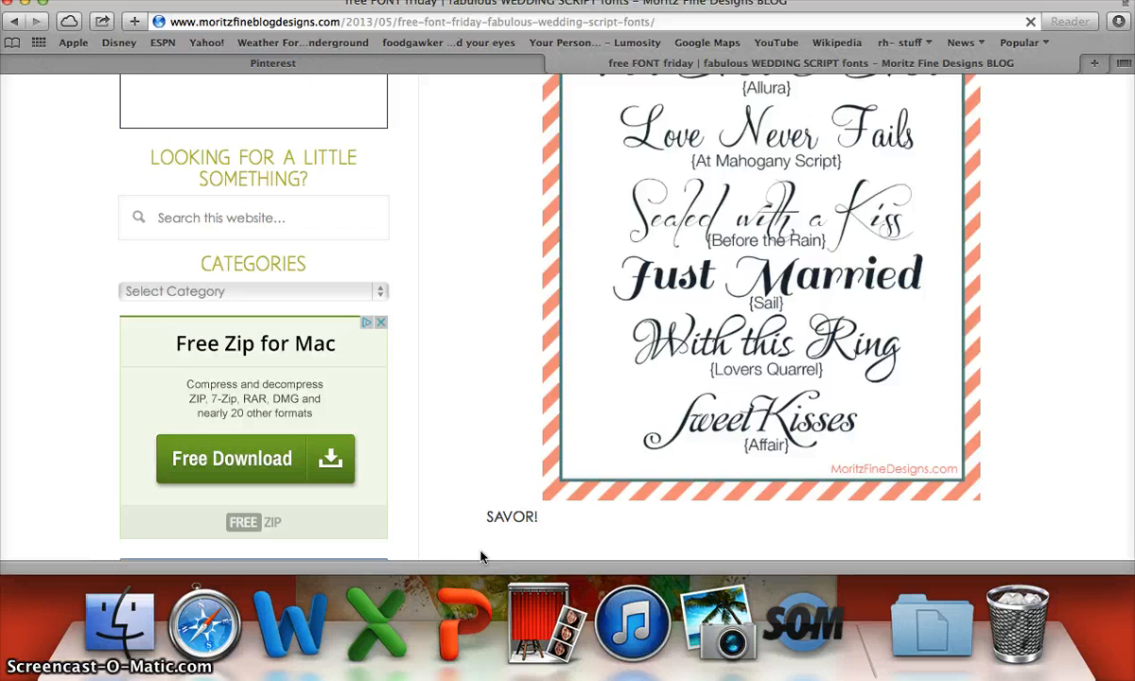
{"action": "scroll", "coordinate": [478, 530], "scroll_direction": "down", "scroll_amount": 5}
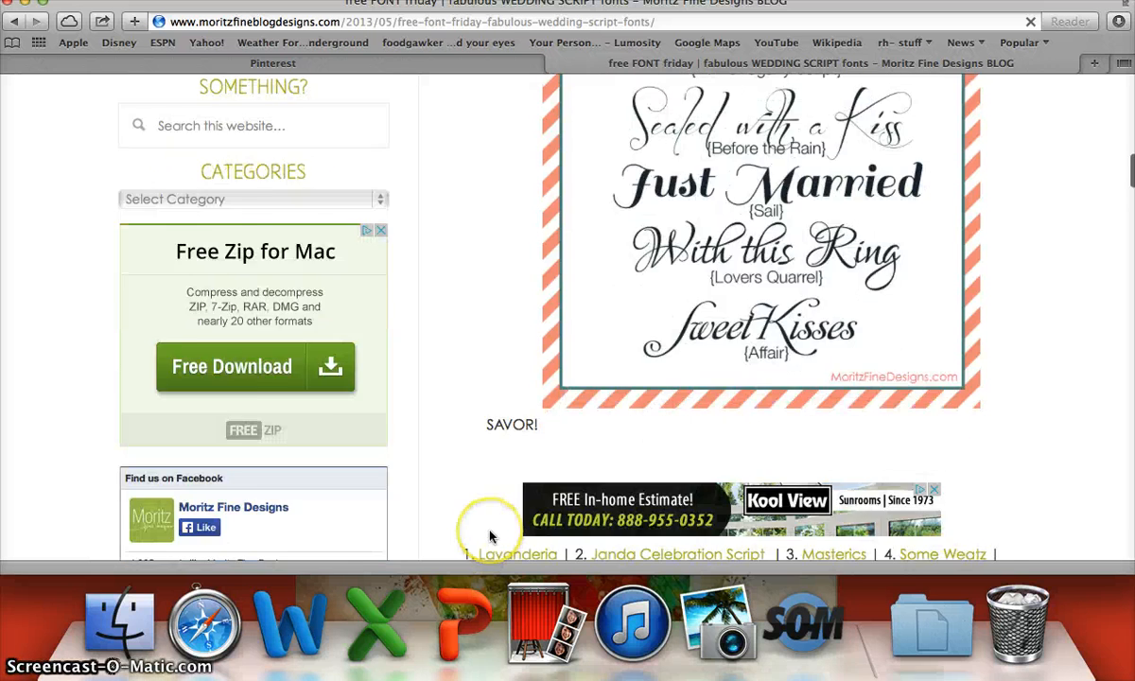
{"action": "scroll", "coordinate": [490, 536], "scroll_direction": "down", "scroll_amount": 2}
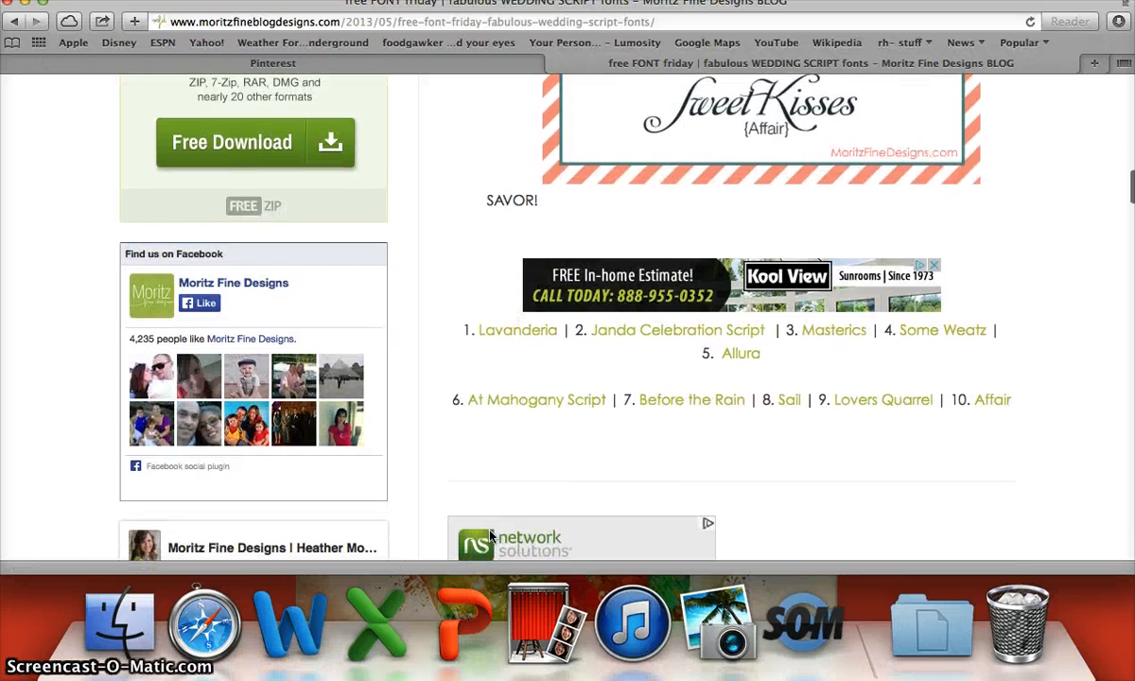
{"action": "left_click", "coordinate": [681, 404], "text": "super"}
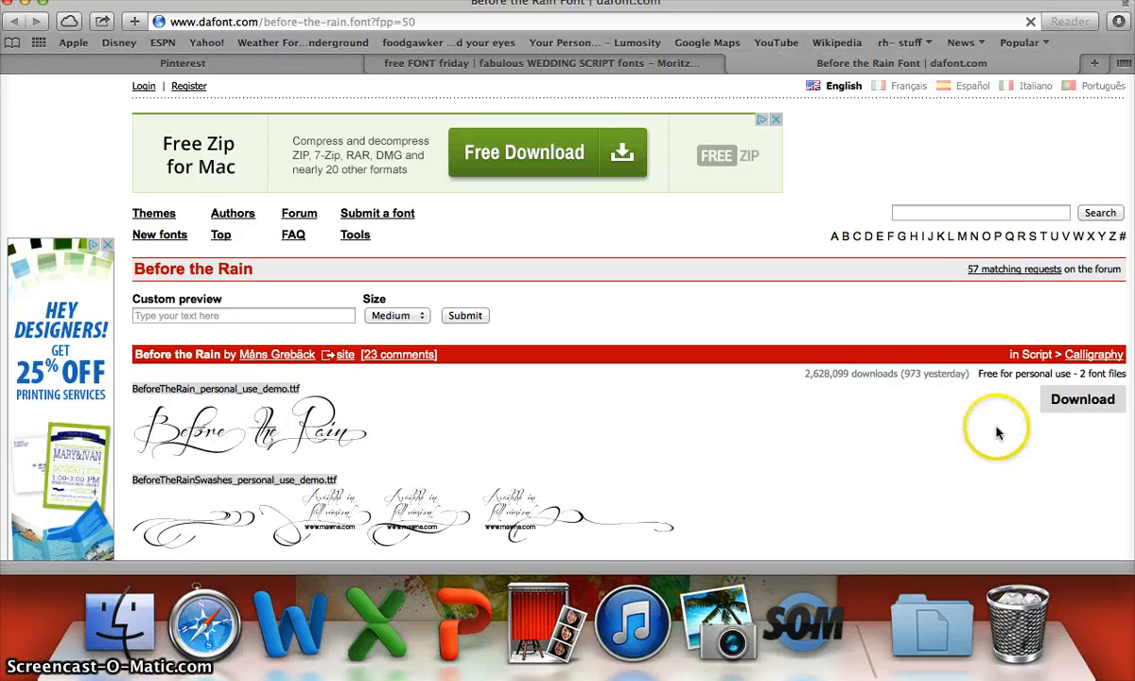
- Download the Before the Rain font from dafont.com and open the downloaded before_the_rain folder
{"action": "left_click", "coordinate": [1063, 402]}
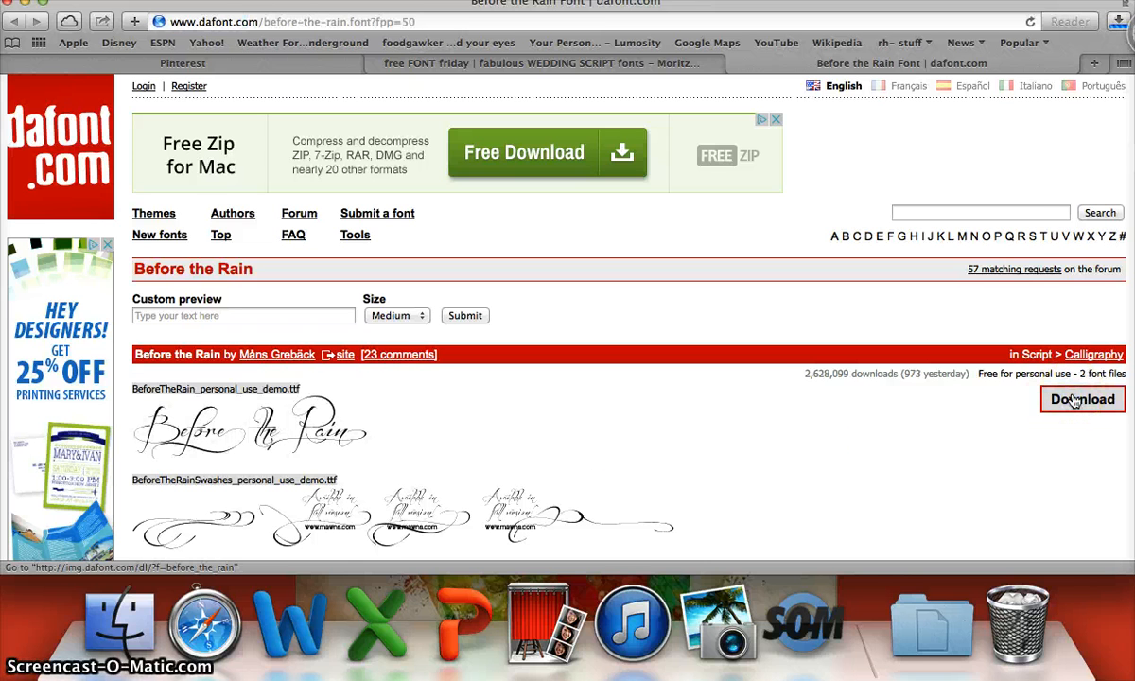
{"action": "left_click", "coordinate": [1118, 23]}
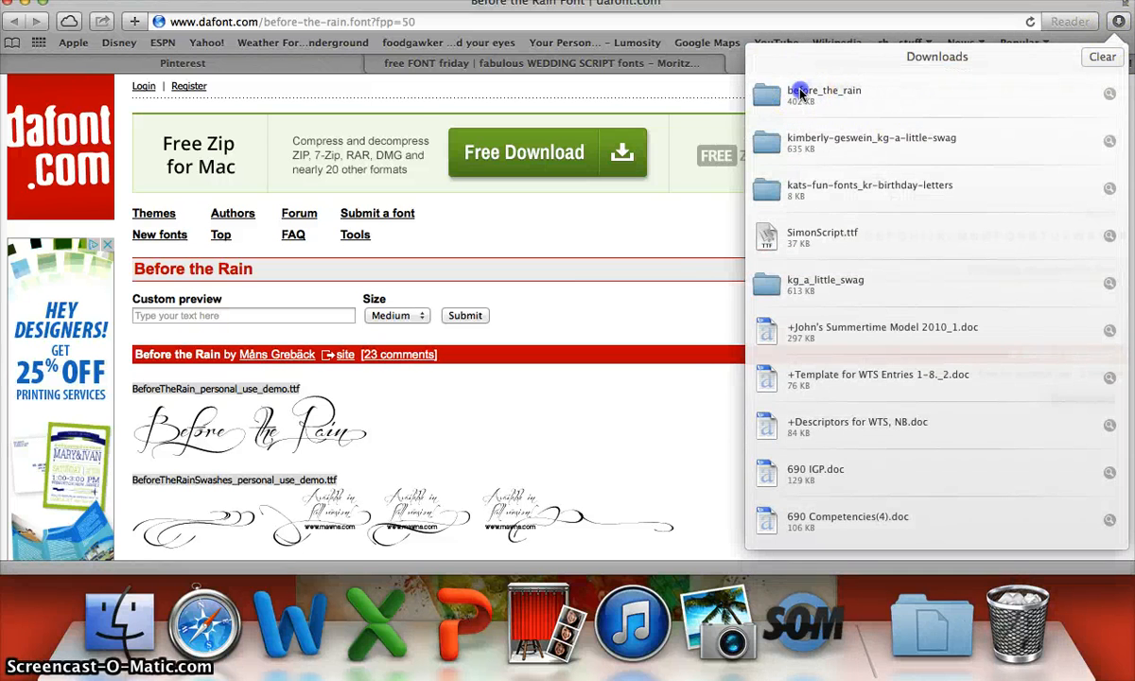
{"action": "double_click", "coordinate": [800, 93]}
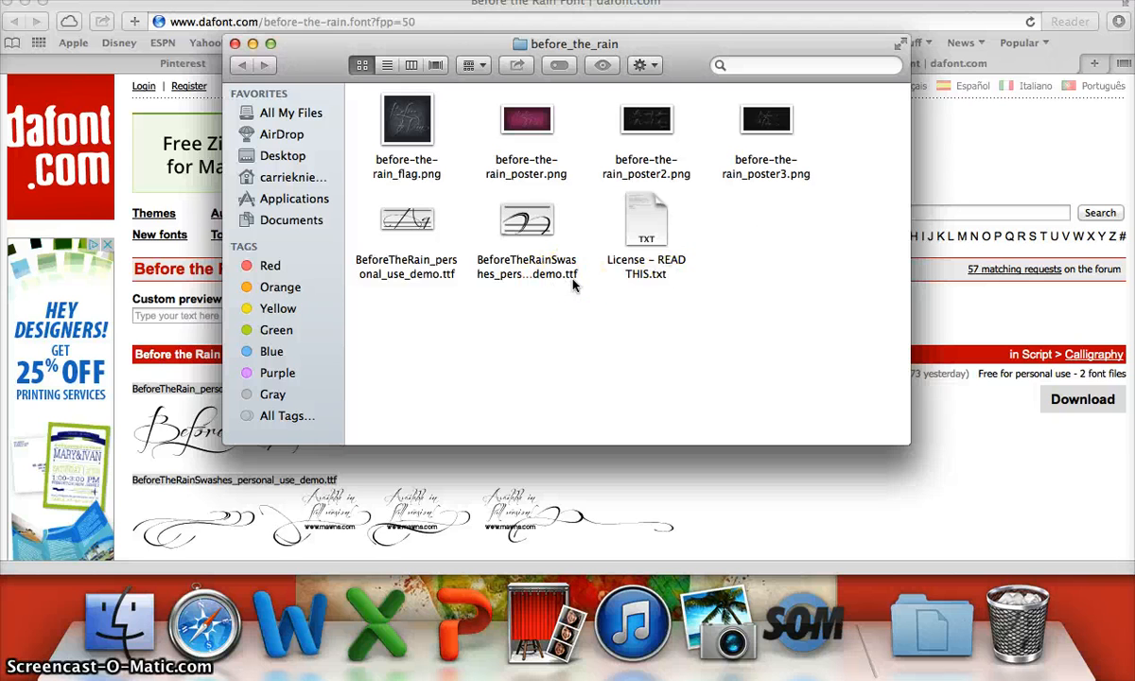
- Install the font from BeforeTheRain_personal_use_demo.ttf and reduce its Font Book preview size to 18
{"action": "double_click", "coordinate": [410, 262]}
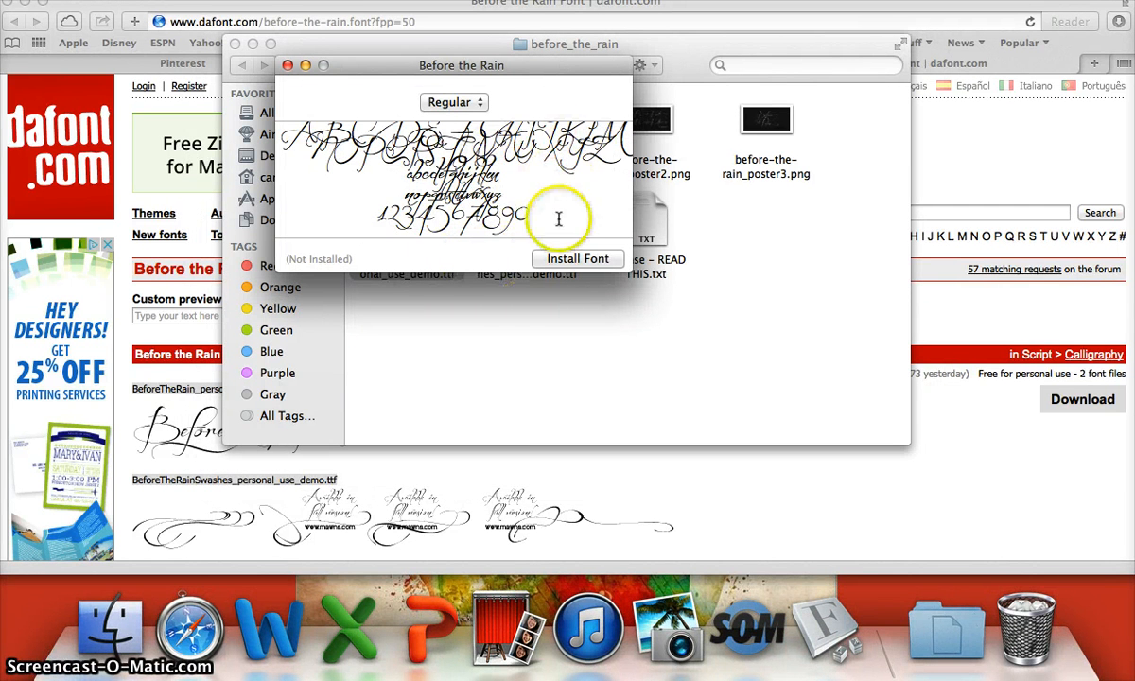
{"action": "left_click", "coordinate": [582, 261]}
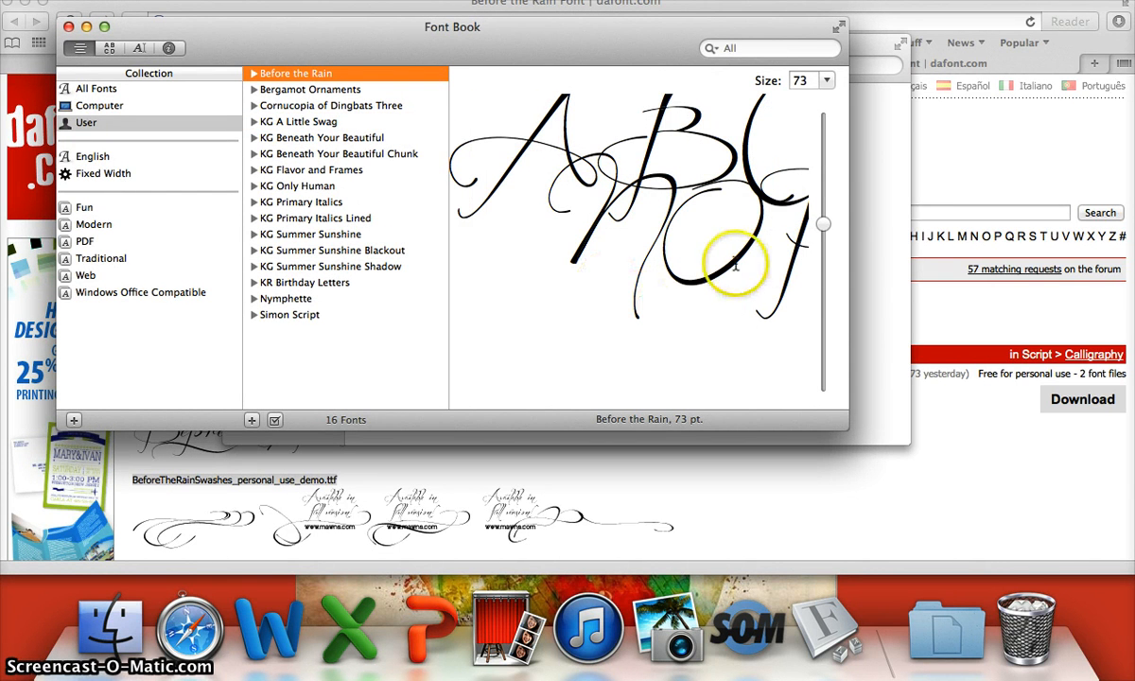
{"action": "left_click_drag", "start_coordinate": [821, 227], "coordinate": [824, 333]}
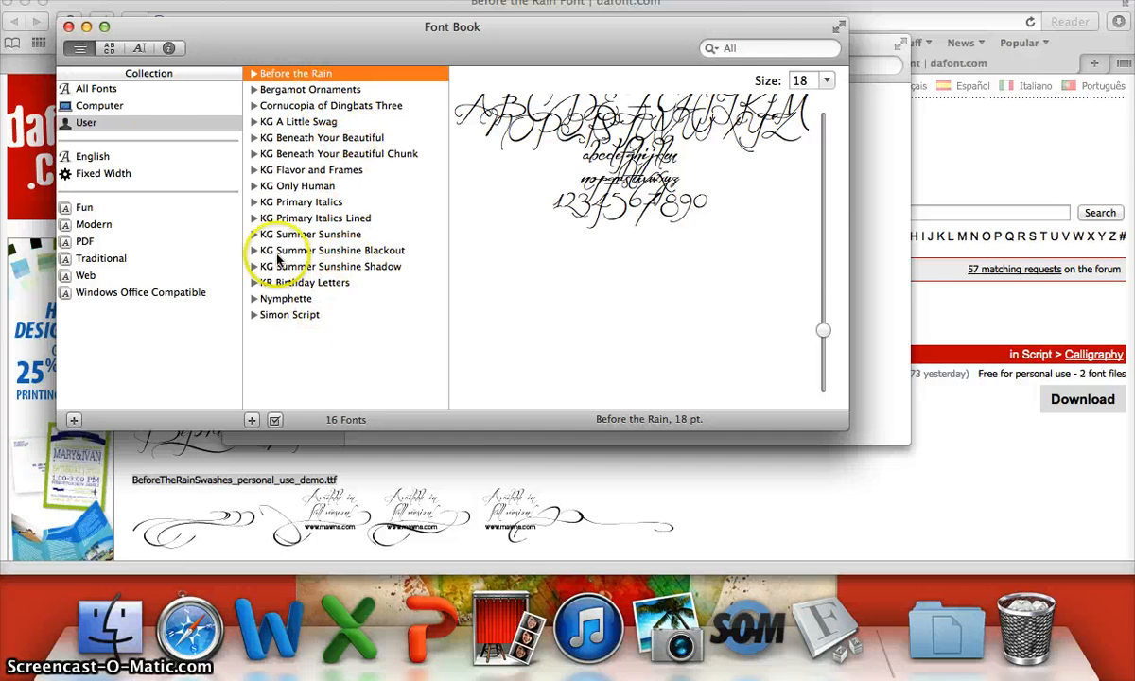
- Close the Font Book, before_the_rain folder and browser windows, and launch Microsoft Word
{"action": "left_click", "coordinate": [68, 28]}
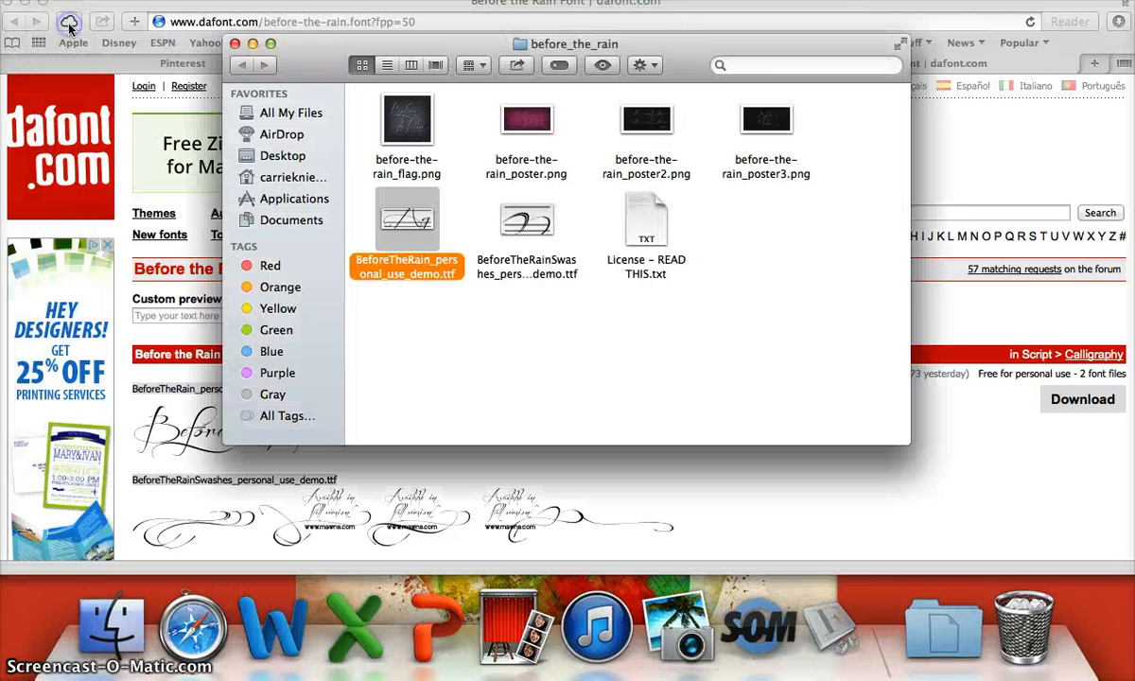
{"action": "left_click", "coordinate": [236, 43]}
{"action": "left_click", "coordinate": [10, 5]}
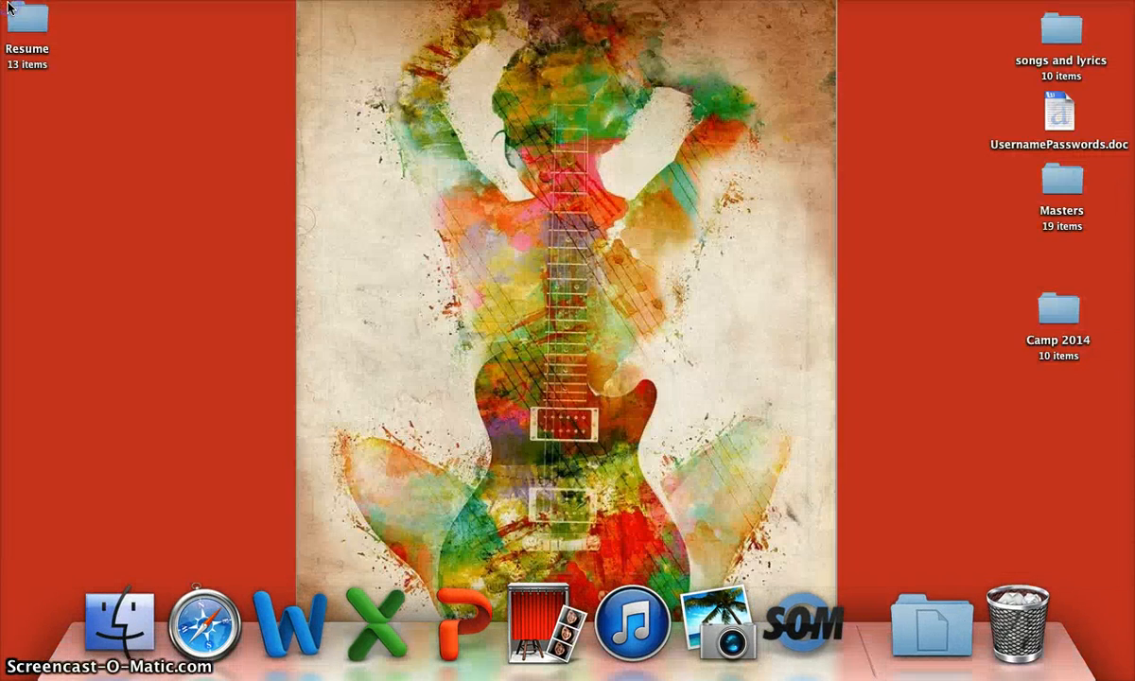
{"action": "left_click", "coordinate": [298, 629]}
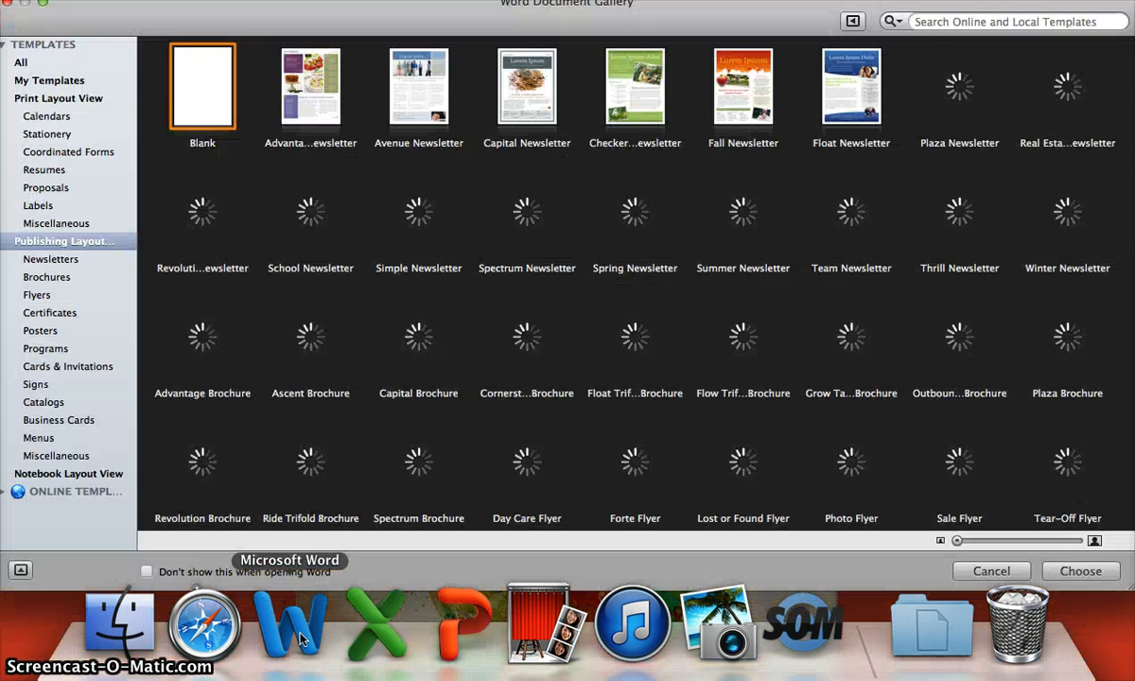
- Create a new document from the Blank template in the Publishing Layout category
{"action": "left_click", "coordinate": [203, 81]}
{"action": "double_click", "coordinate": [210, 80]}
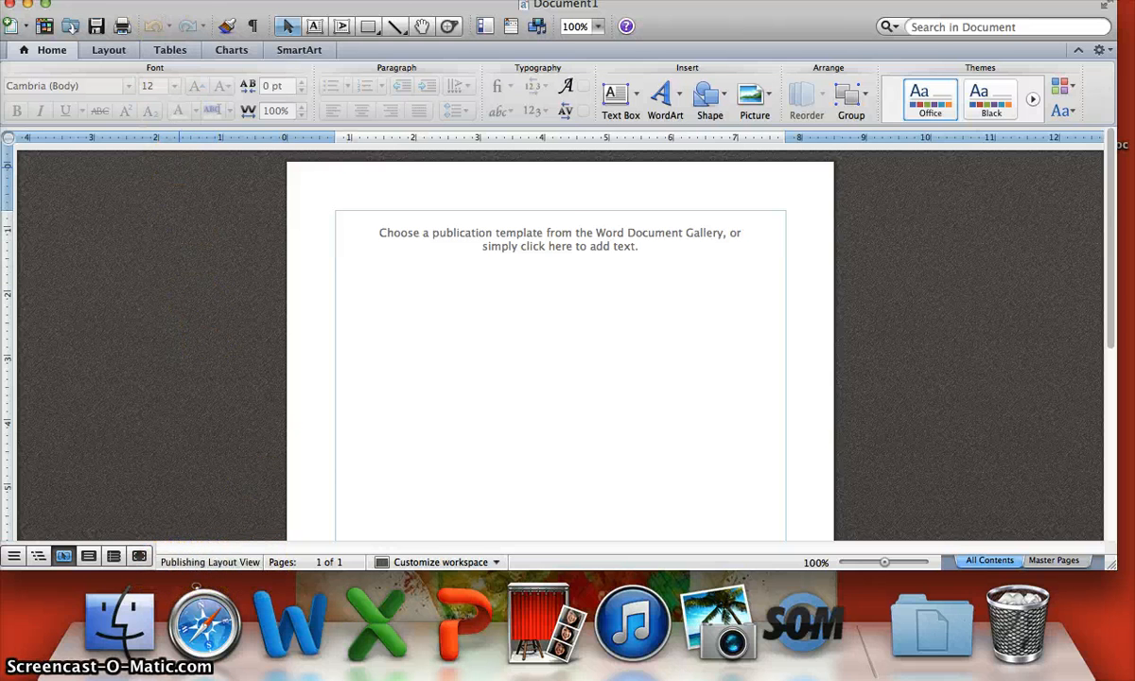
- Switch the blank document to Print Layout view and back to Publishing Layout view
{"action": "left_click", "coordinate": [179, 0]}
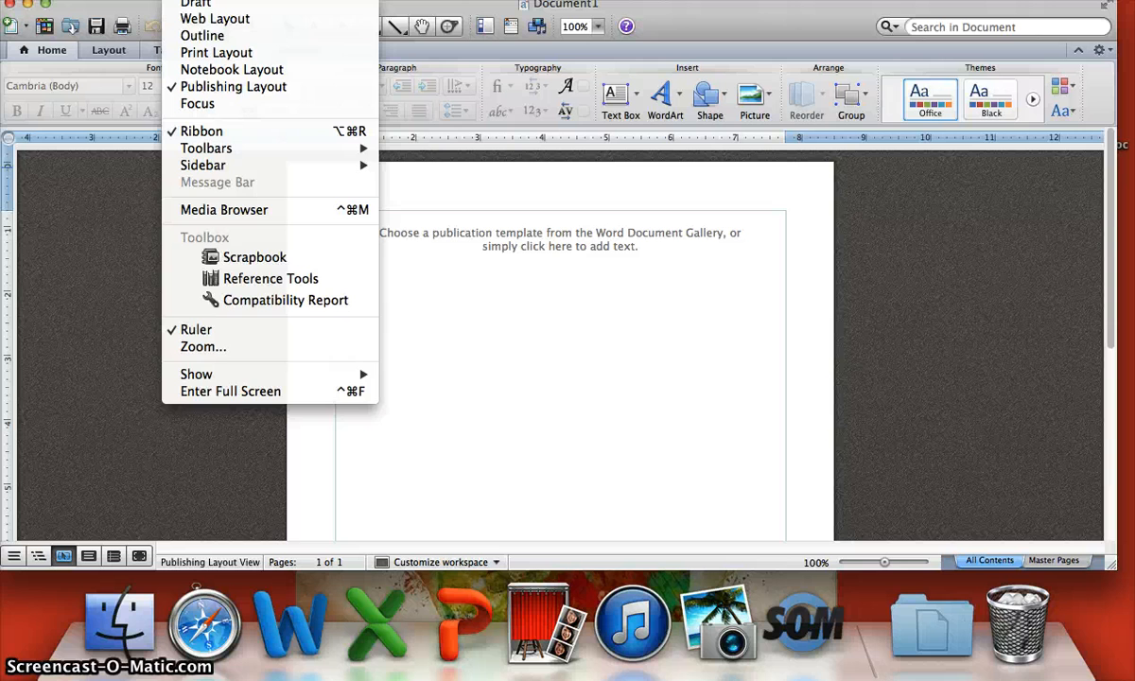
{"action": "left_click", "coordinate": [199, 52]}
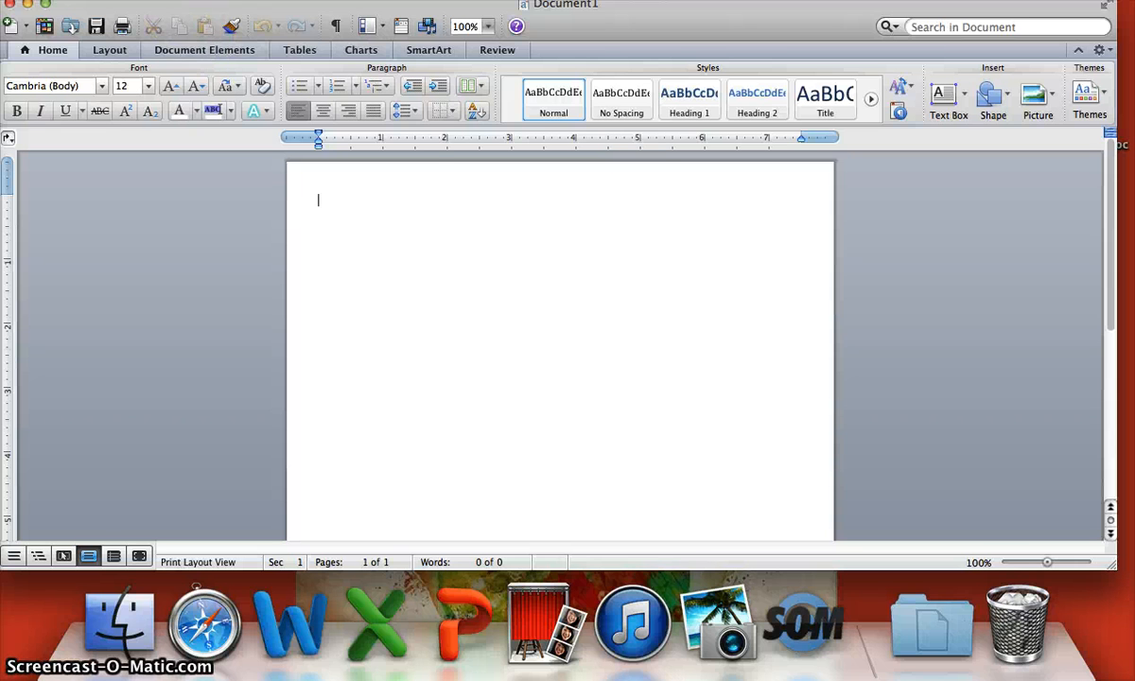
{"action": "left_click", "coordinate": [140, 0]}
{"action": "mouse_move", "coordinate": [182, 0]}
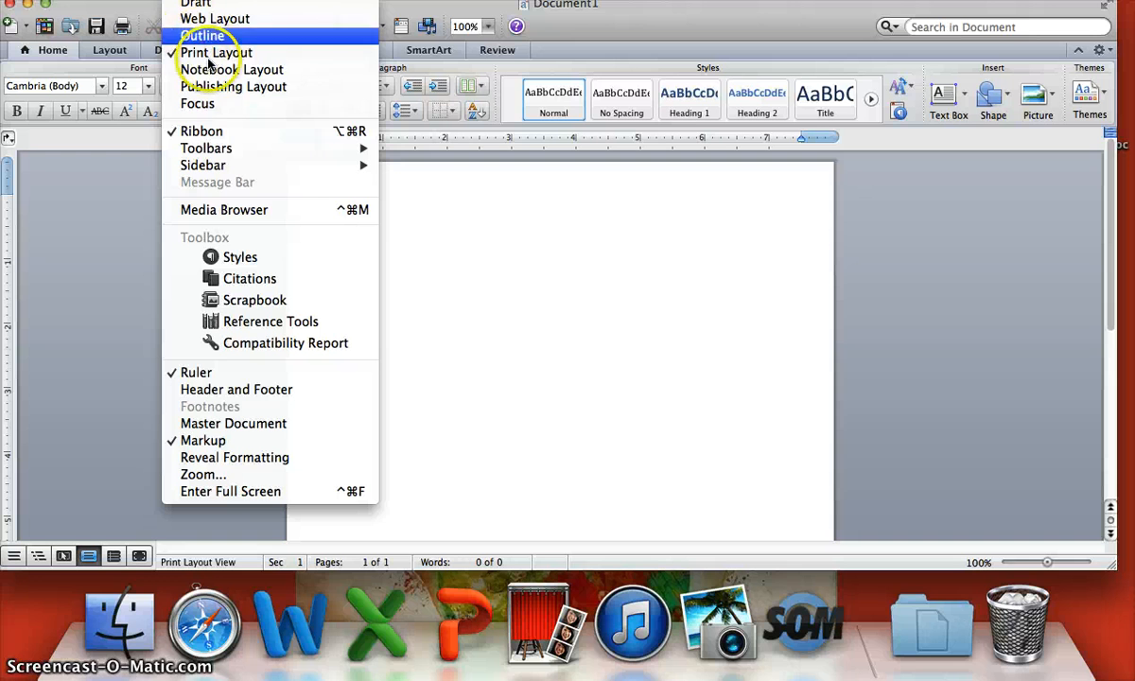
{"action": "left_click", "coordinate": [221, 87]}
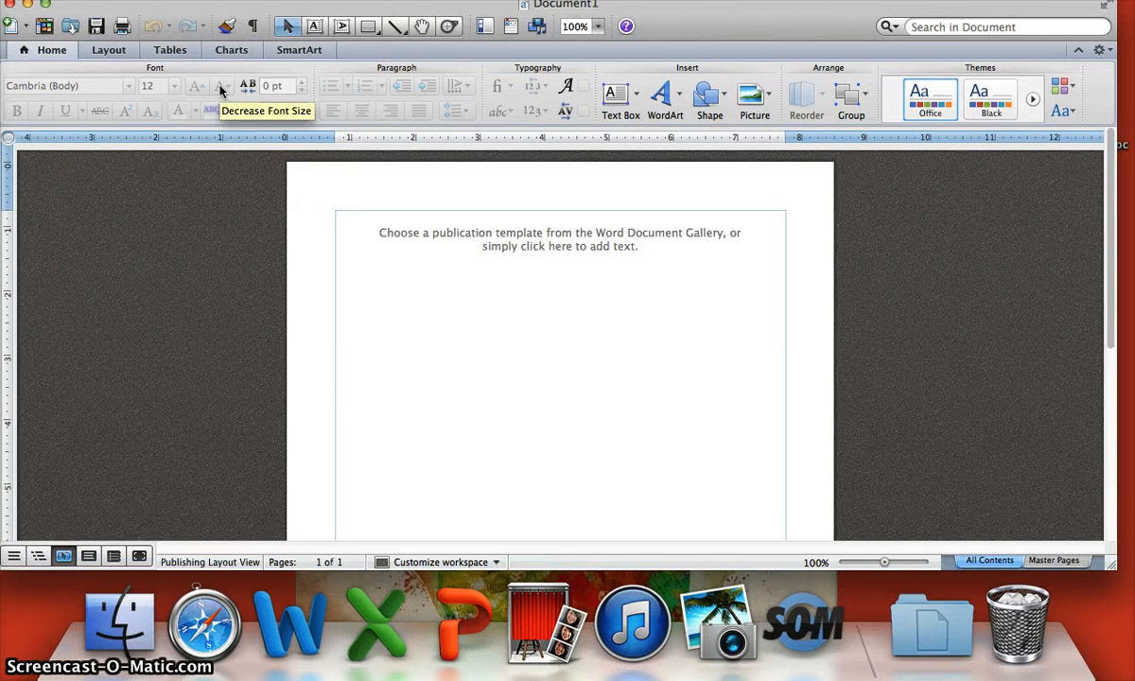
- Draw a rectangle about 7" wide and 4.32" high from the page's upper-left margin corner to the opposite side margin
{"action": "left_click", "coordinate": [377, 29]}
{"action": "left_click", "coordinate": [383, 48]}
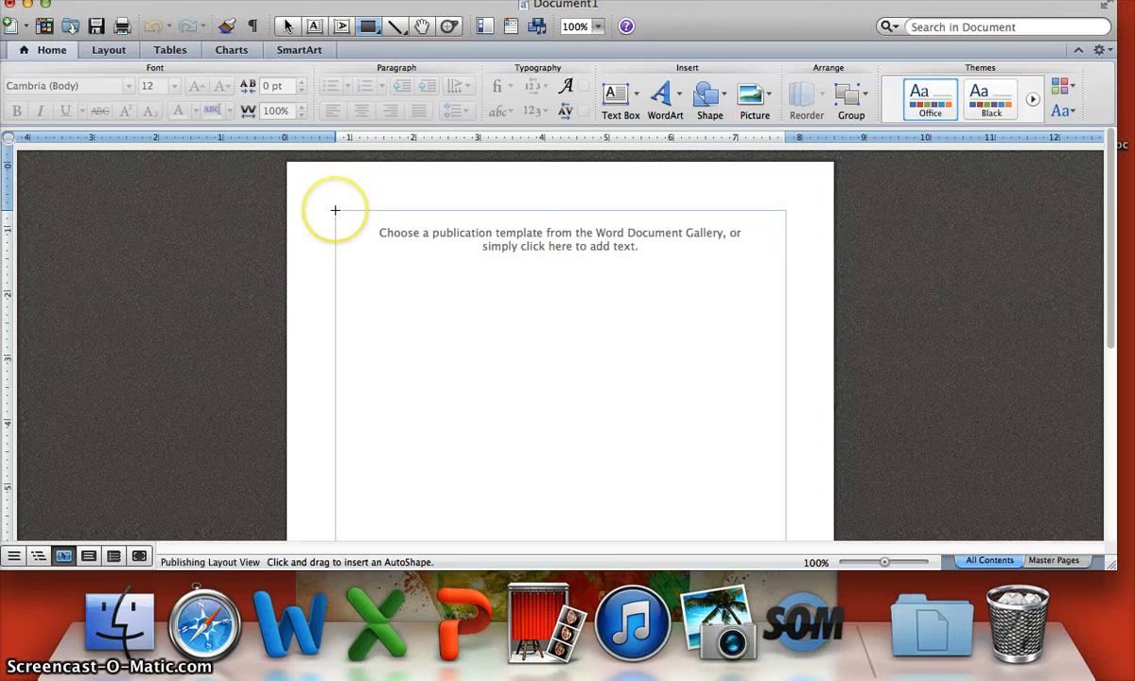
{"action": "left_click_drag", "start_coordinate": [335, 210], "coordinate": [785, 488]}
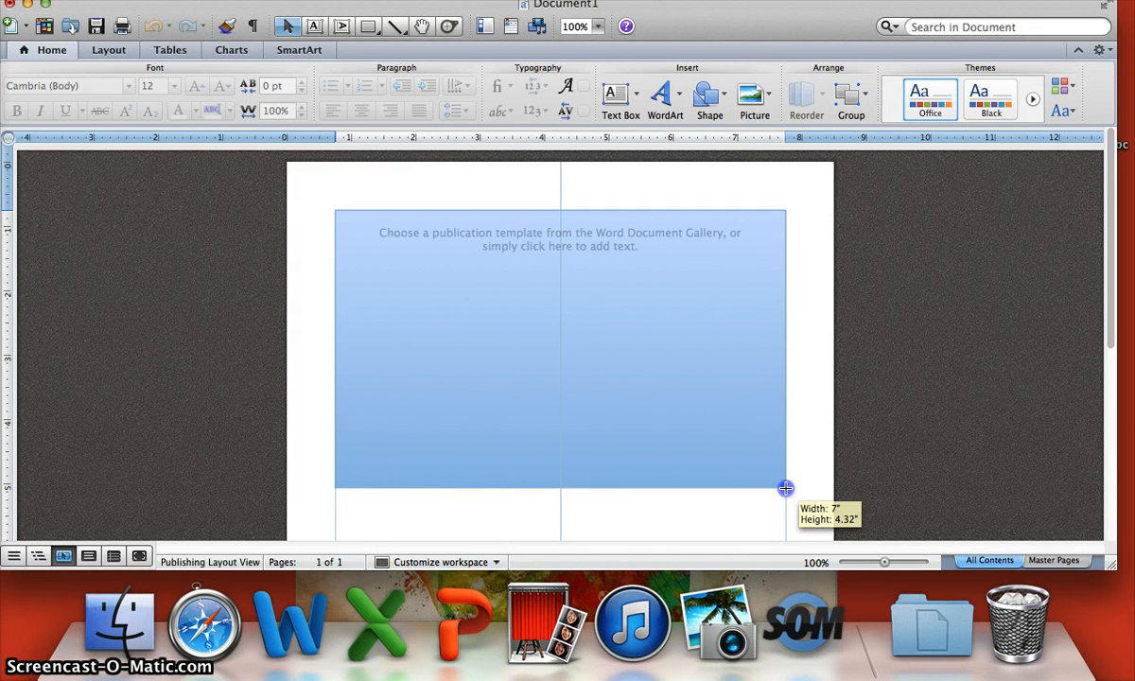
{"action": "left_click_drag", "start_coordinate": [785, 488], "coordinate": [785, 488]}
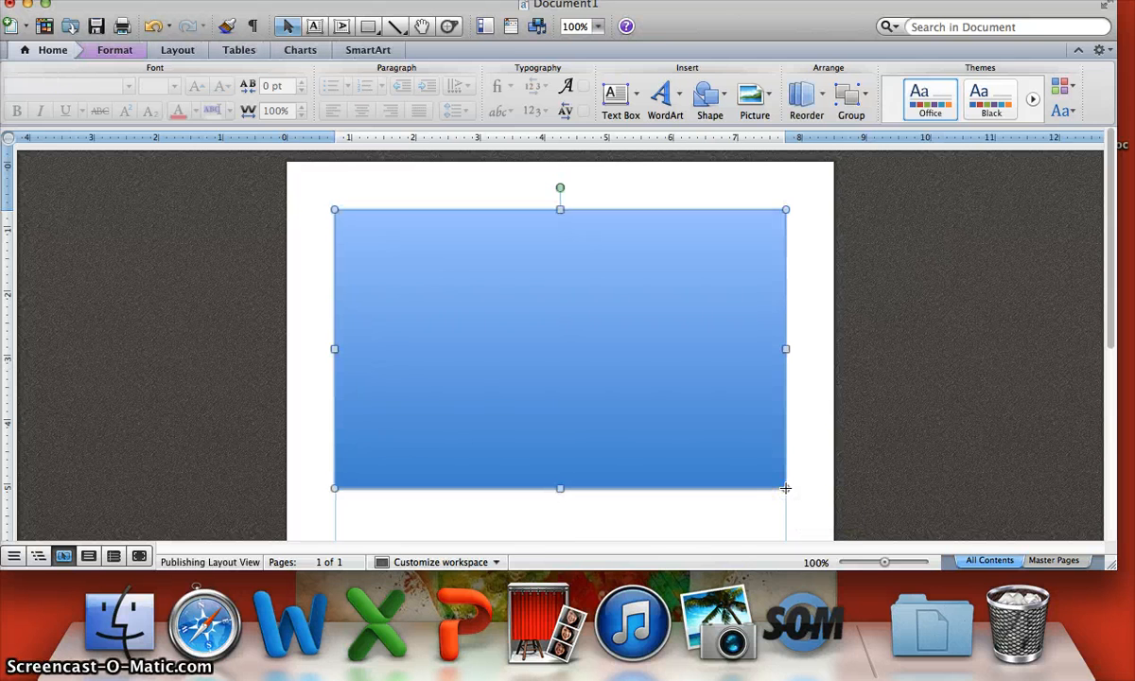
- Remove the rectangle's fill and give it a black outline
{"action": "left_click", "coordinate": [115, 50]}
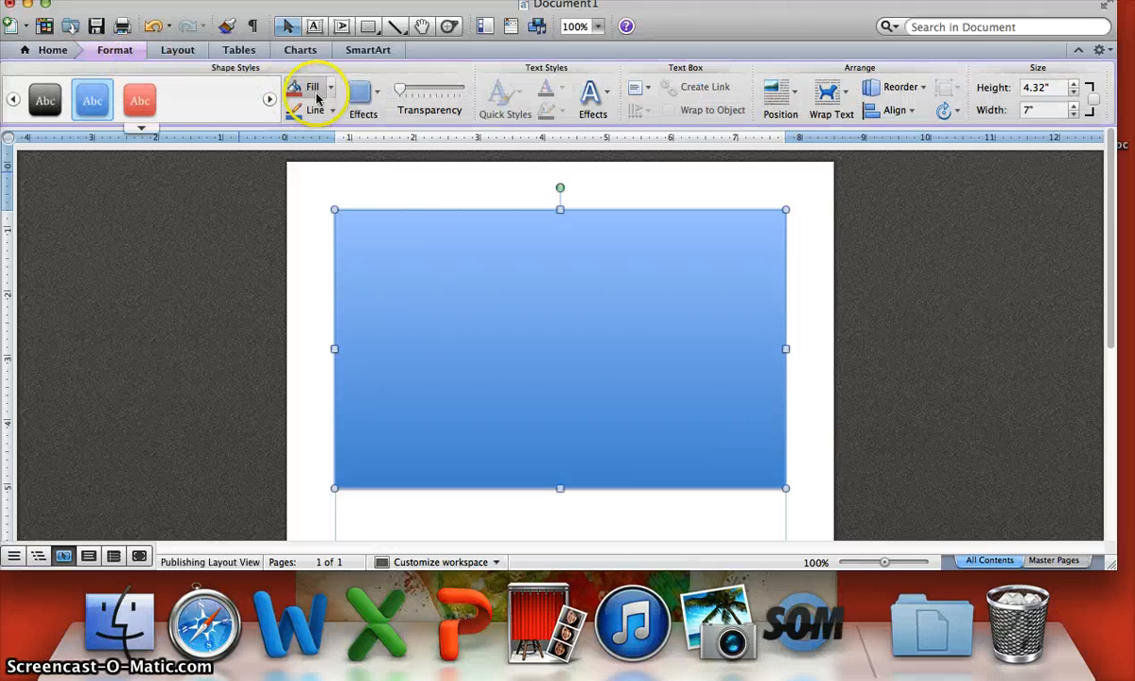
{"action": "left_click", "coordinate": [332, 90]}
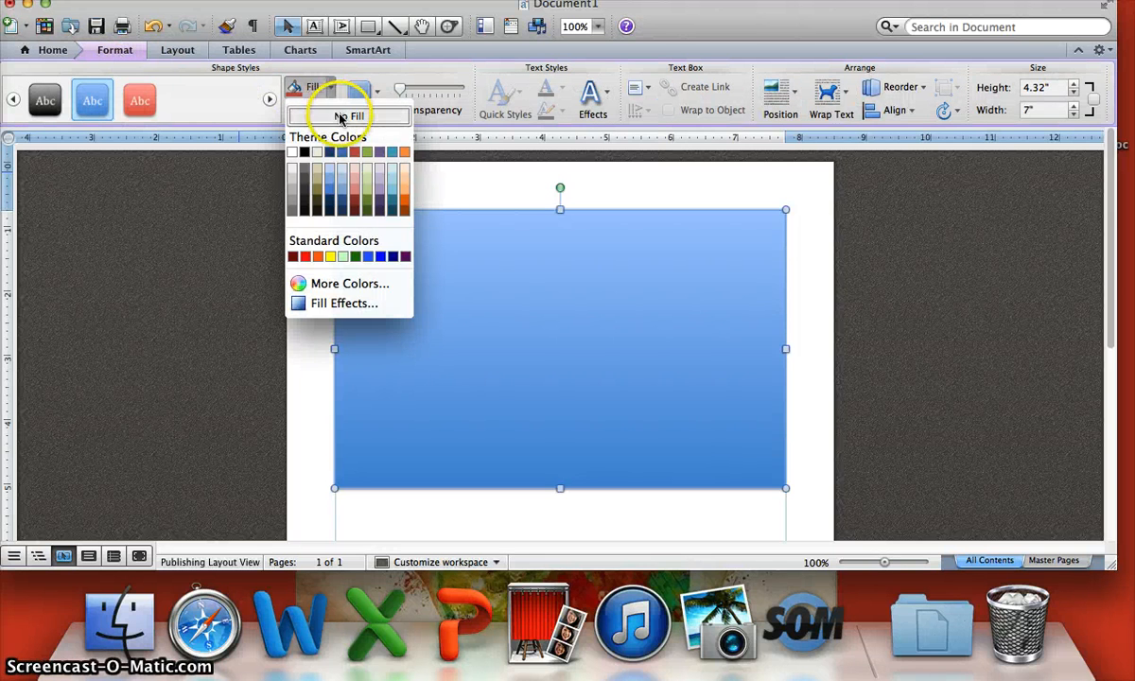
{"action": "left_click", "coordinate": [342, 115]}
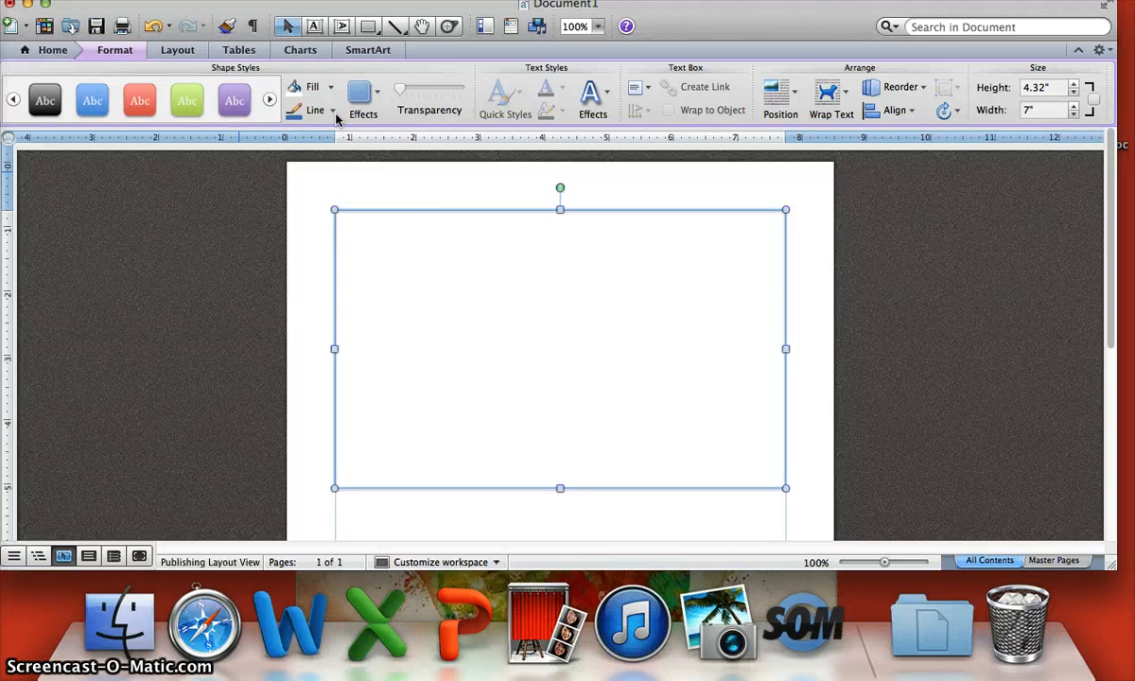
{"action": "left_click", "coordinate": [333, 111]}
{"action": "left_click", "coordinate": [305, 177]}
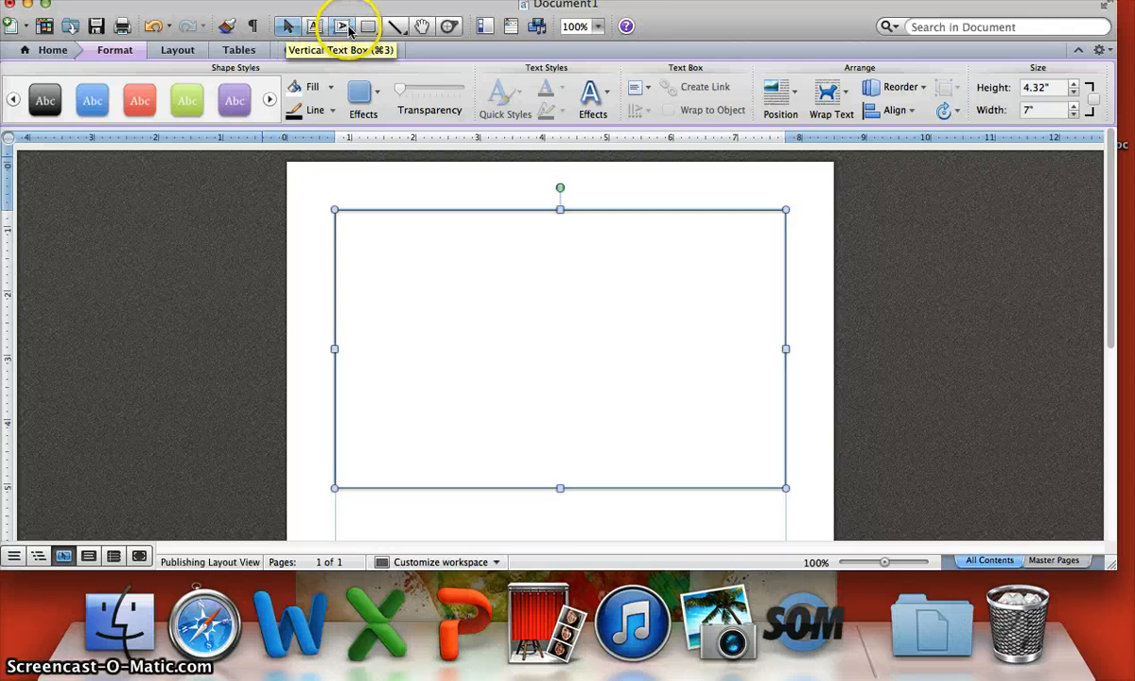
- Add a text box about 7" wide and 1.35" high across the rectangle's upper part, reading "Your Invited!"
{"action": "left_click", "coordinate": [314, 27]}
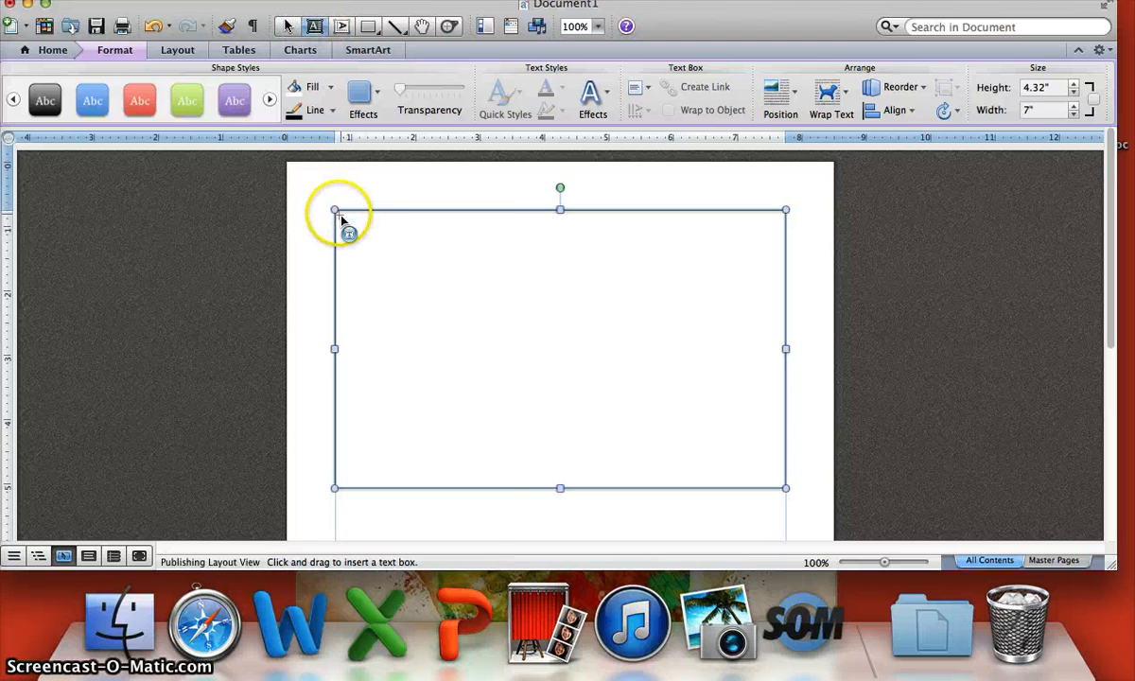
{"action": "left_click_drag", "start_coordinate": [338, 217], "coordinate": [783, 296]}
{"action": "left_click", "coordinate": [639, 272]}
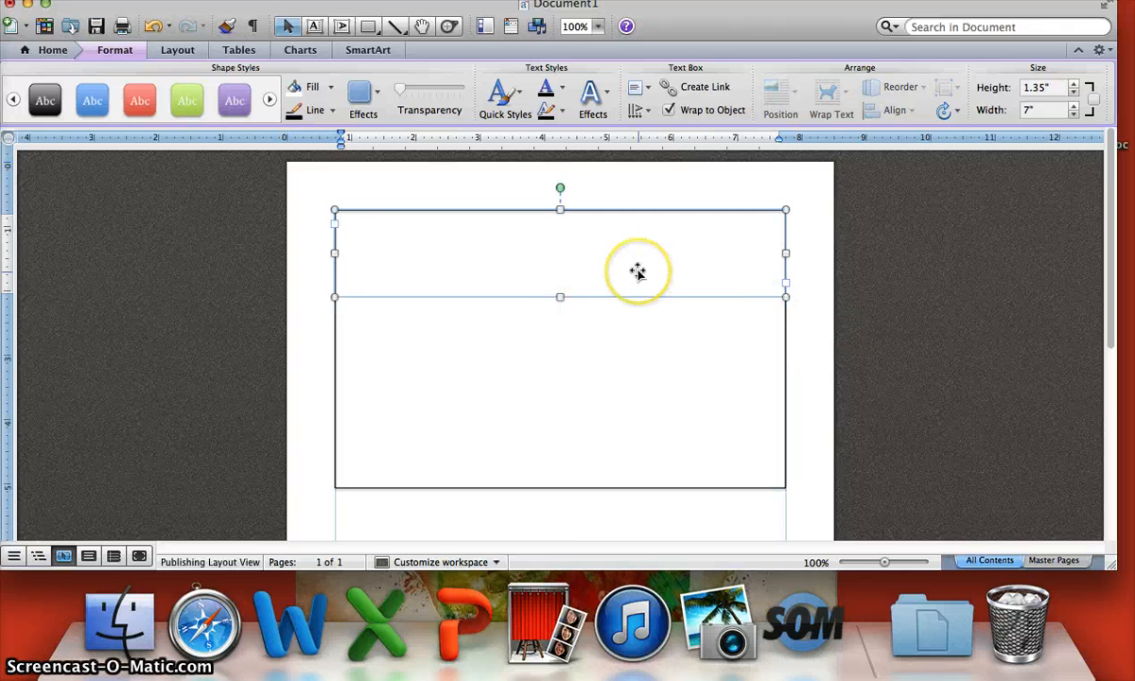
{"action": "type", "text": "Your"}
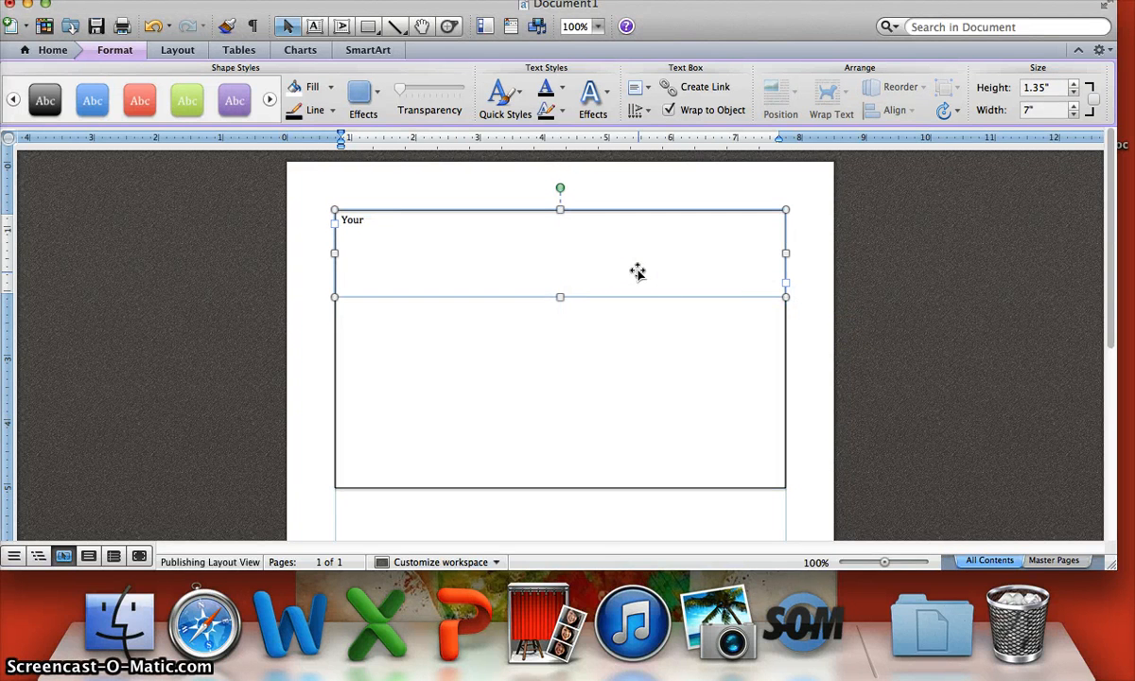
{"action": "type", "text": " Invited!"}
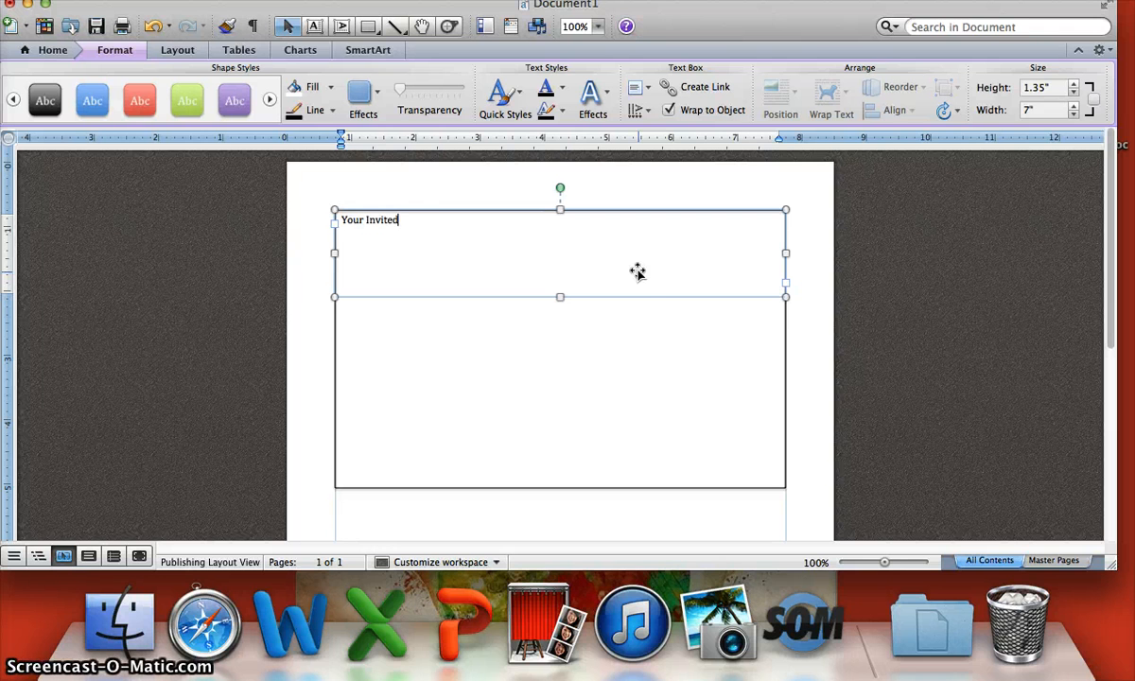
- Format the "Your Invited!" text in the KG A Little Swag font at size 72
{"action": "left_click", "coordinate": [403, 221]}
{"action": "left_click_drag", "start_coordinate": [403, 222], "coordinate": [332, 217]}
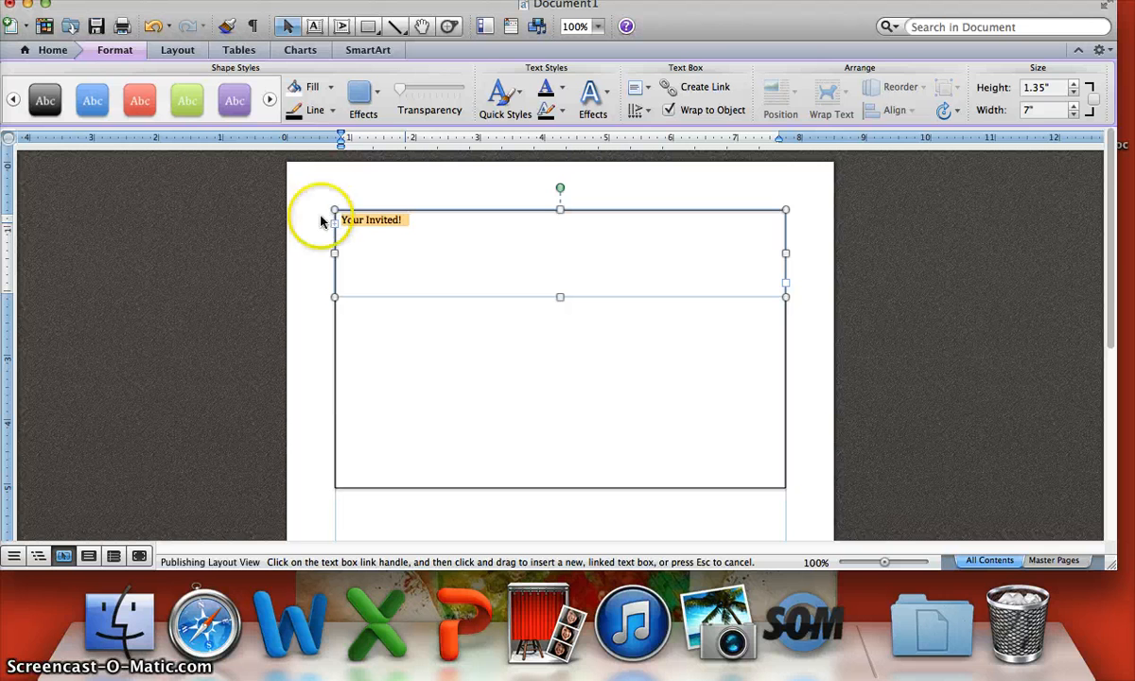
{"action": "left_click", "coordinate": [61, 52]}
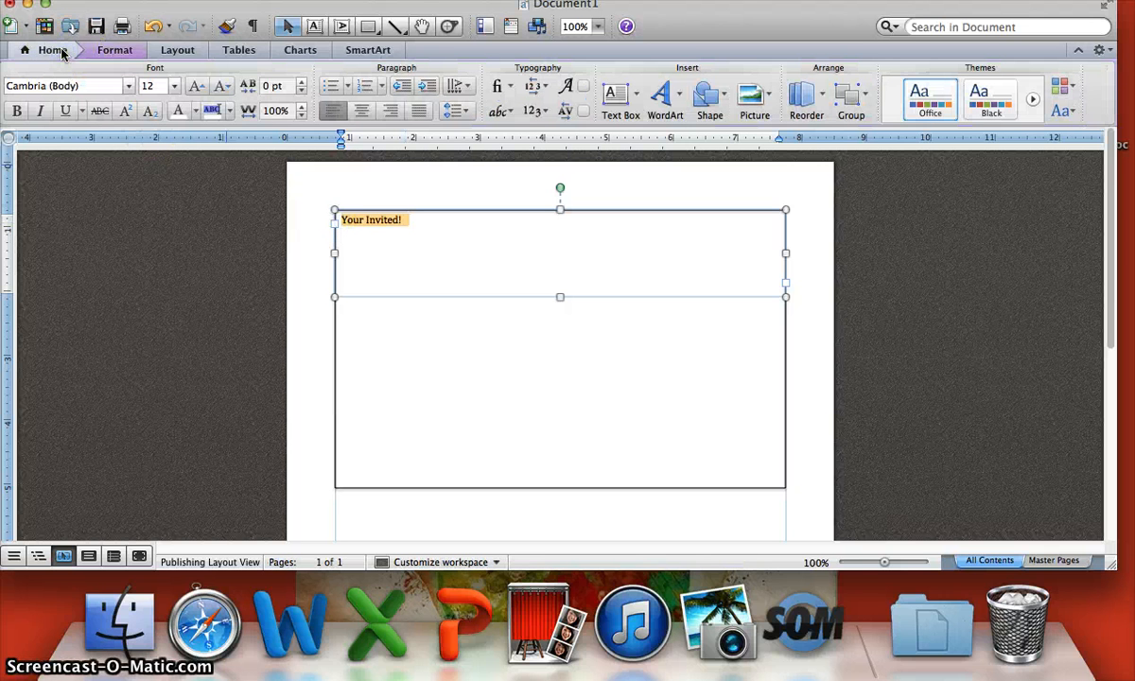
{"action": "left_click", "coordinate": [128, 87]}
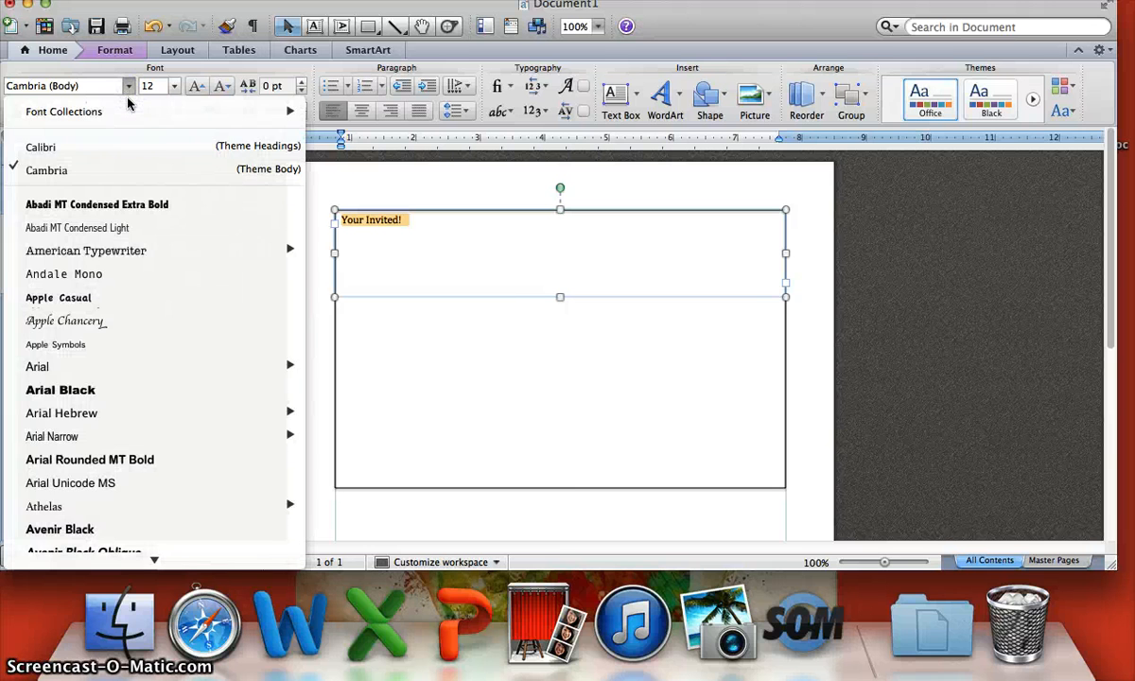
{"action": "mouse_move", "coordinate": [160, 556]}
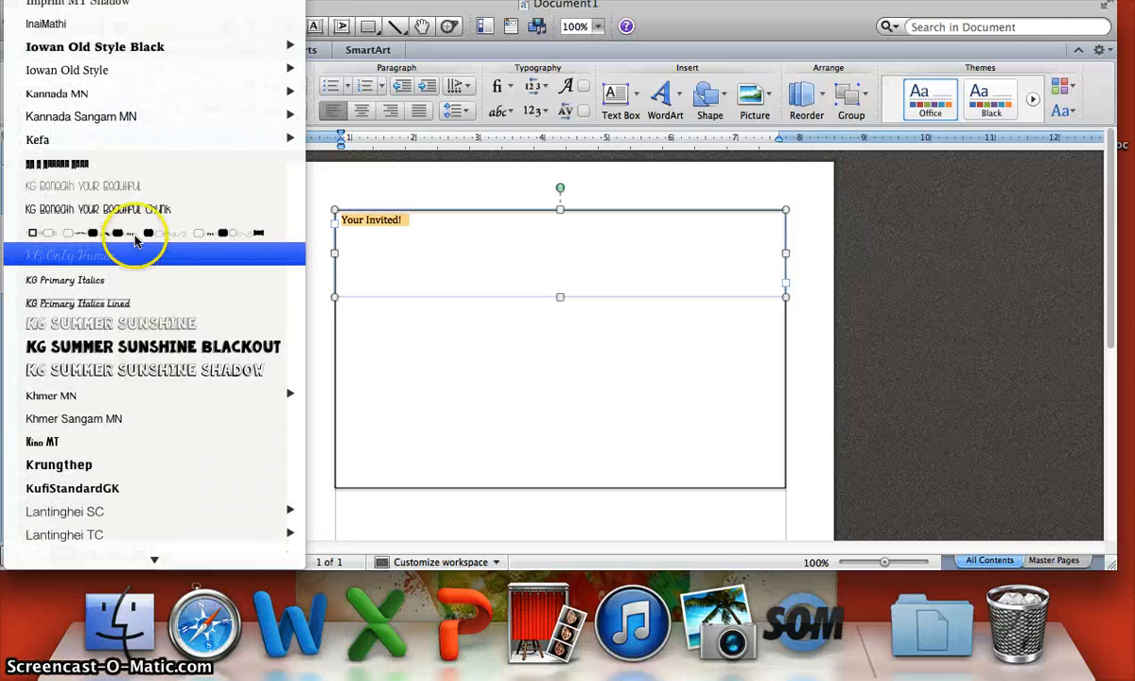
{"action": "left_click", "coordinate": [125, 166]}
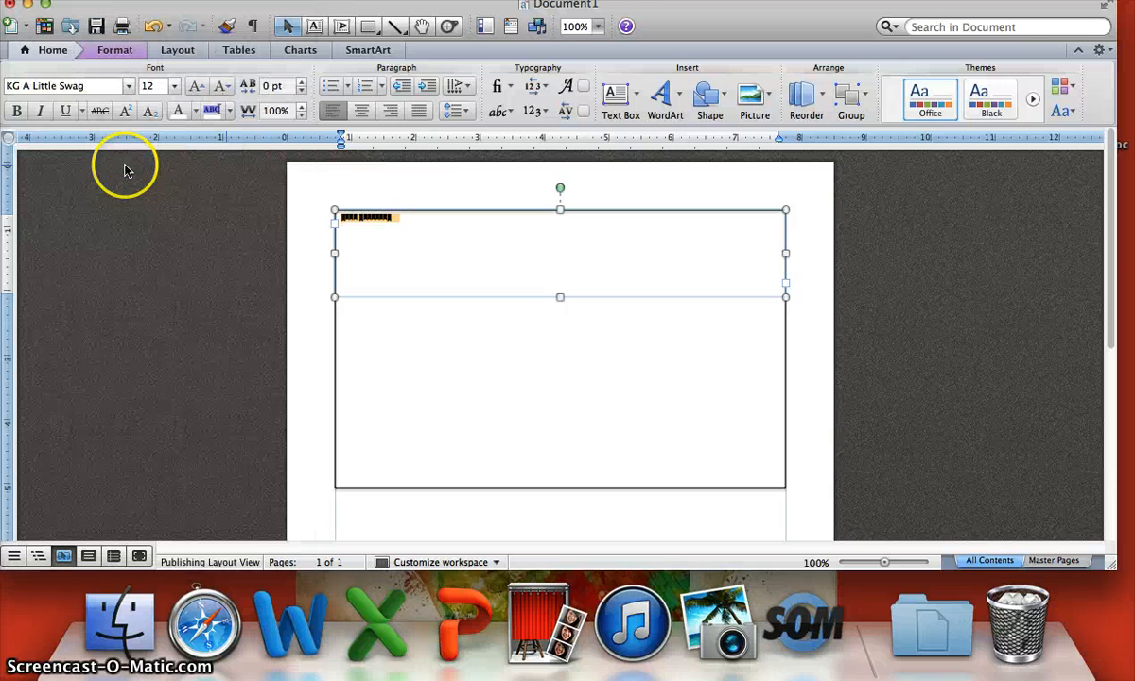
{"action": "left_click", "coordinate": [174, 86]}
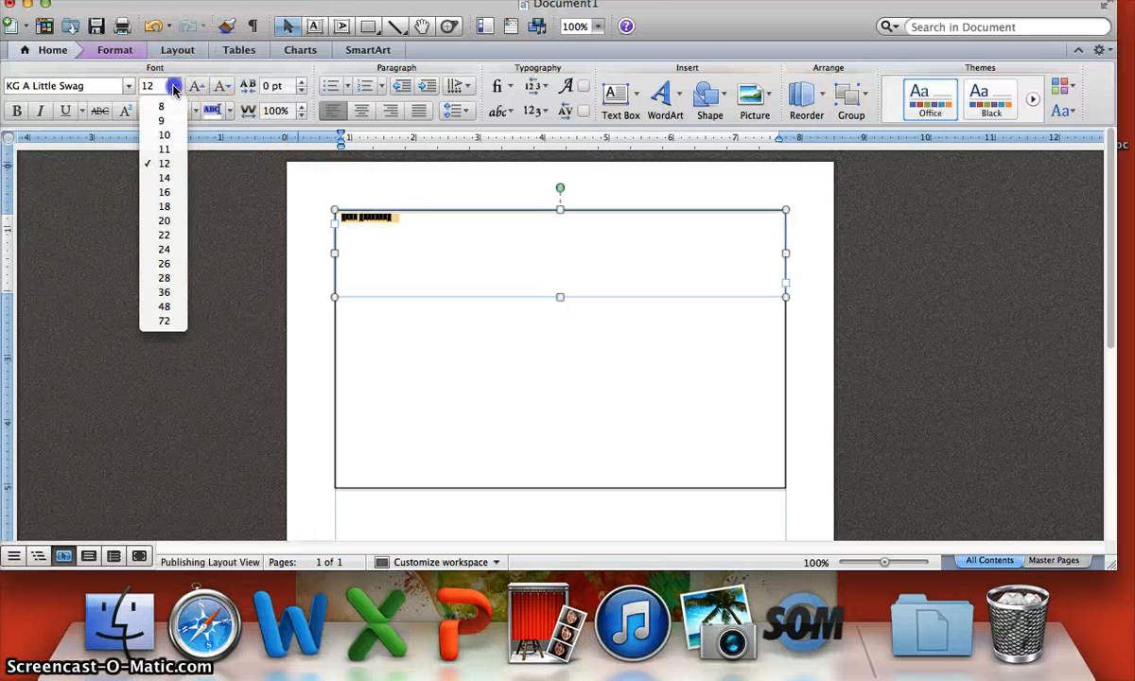
{"action": "left_click", "coordinate": [173, 321]}
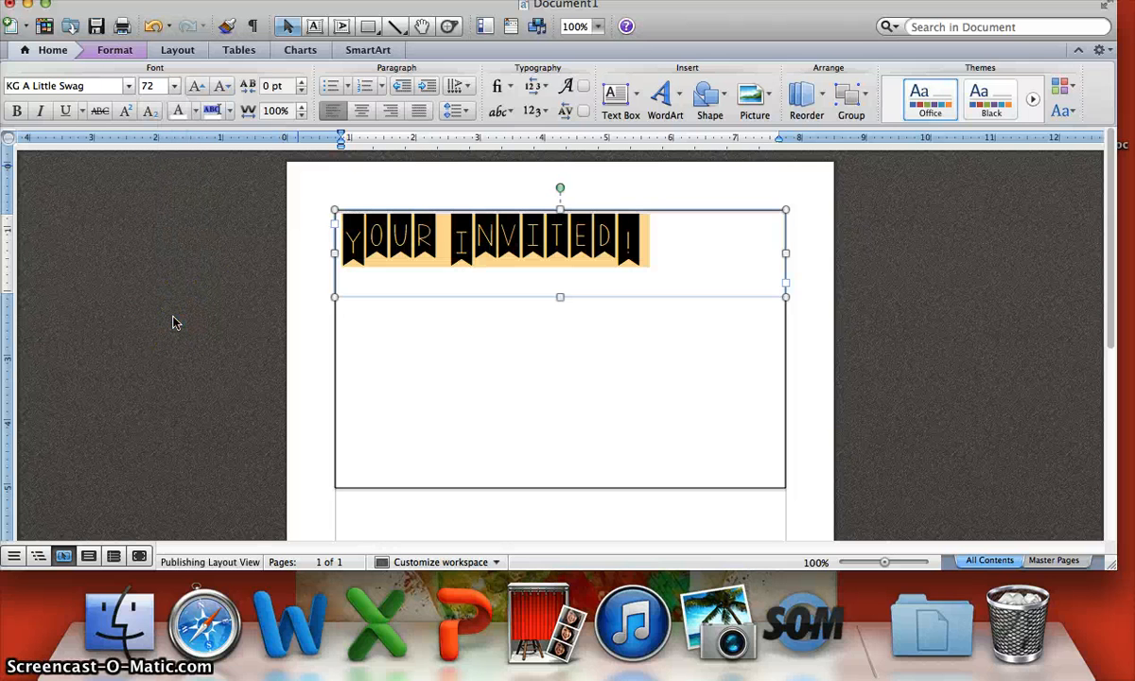
- Center the "Your Invited!" heading and shorten its text box to just below the banner letters
{"action": "left_click", "coordinate": [364, 112]}
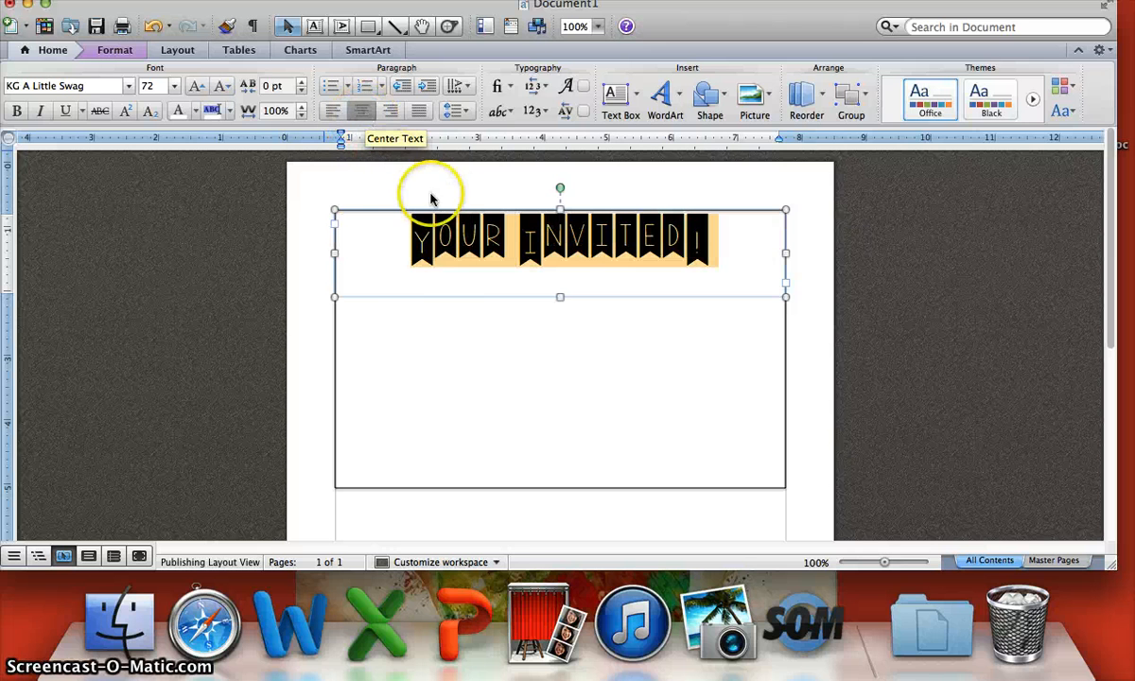
{"action": "left_click_drag", "start_coordinate": [561, 296], "coordinate": [559, 276]}
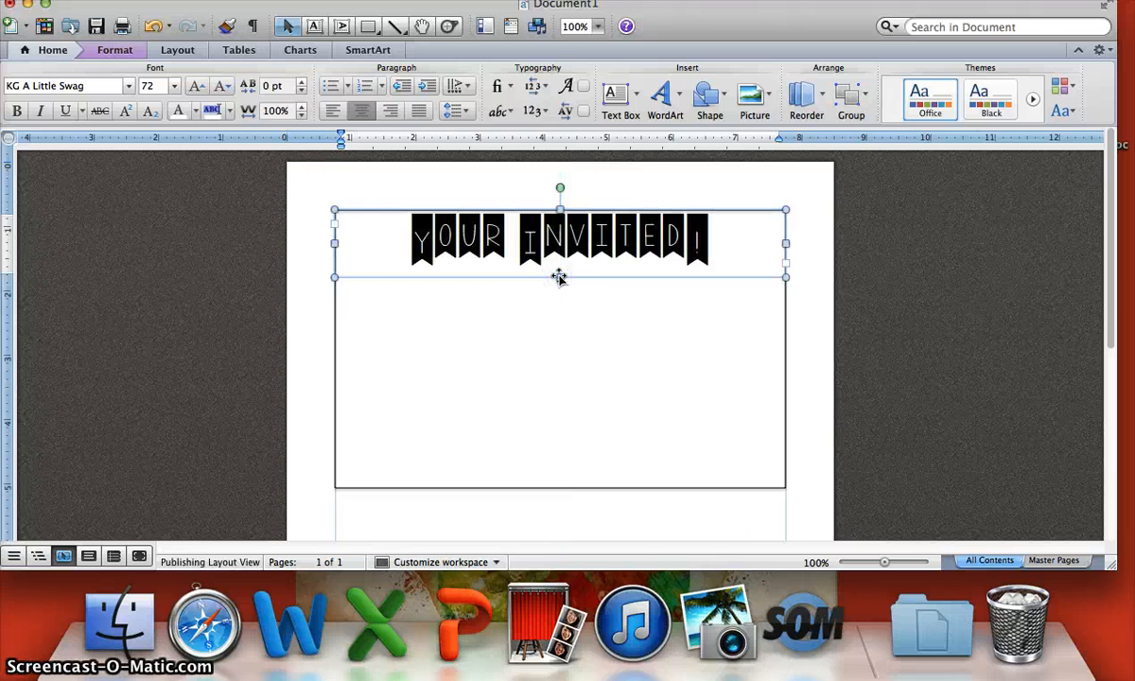
{"action": "left_click", "coordinate": [502, 332]}
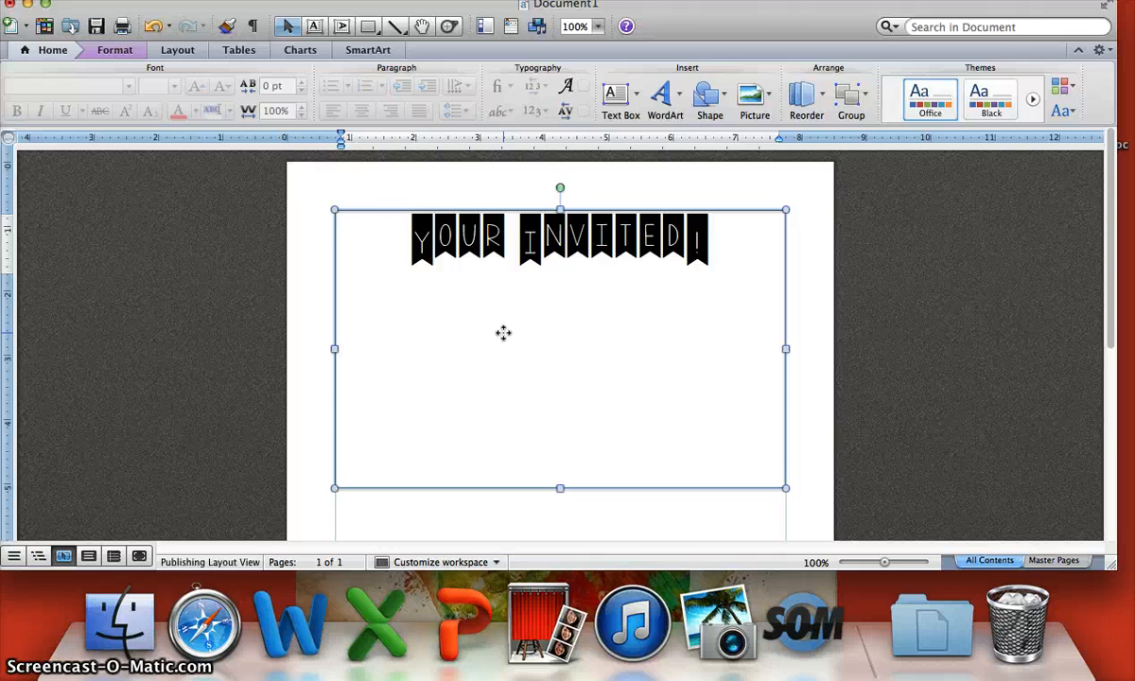
- Add a wide text box below the heading, with the child's first name followed by "is turning 12 years old"
{"action": "left_click", "coordinate": [313, 27]}
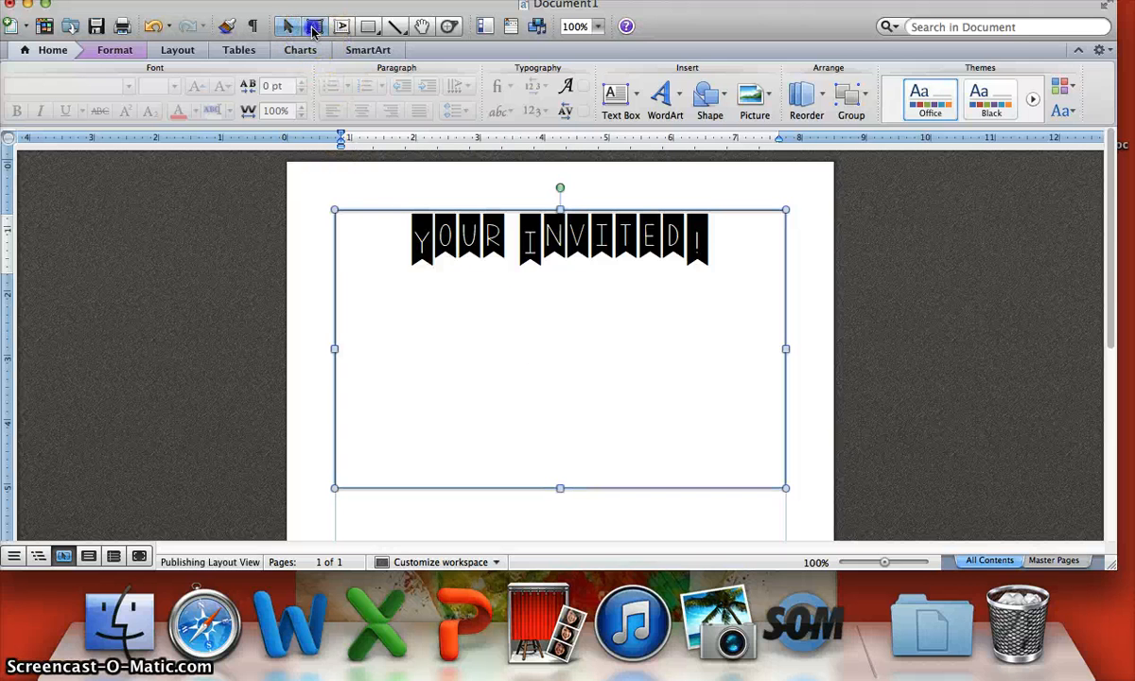
{"action": "left_click_drag", "start_coordinate": [343, 277], "coordinate": [776, 349]}
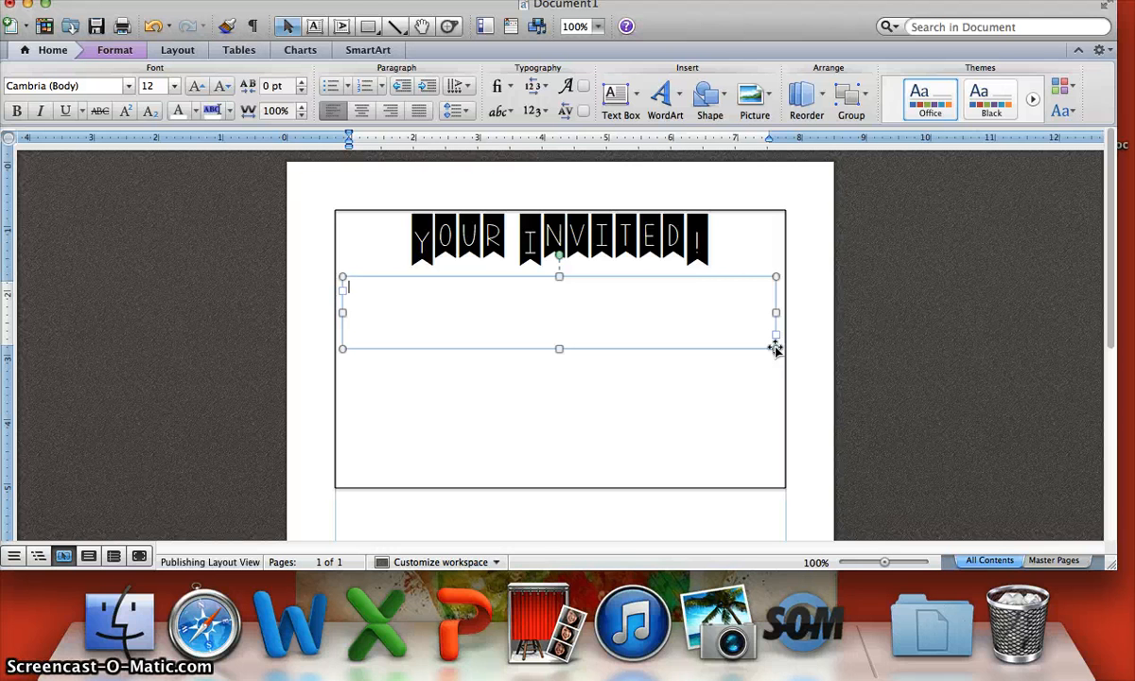
{"action": "type", "text": "Emilee is turning"}
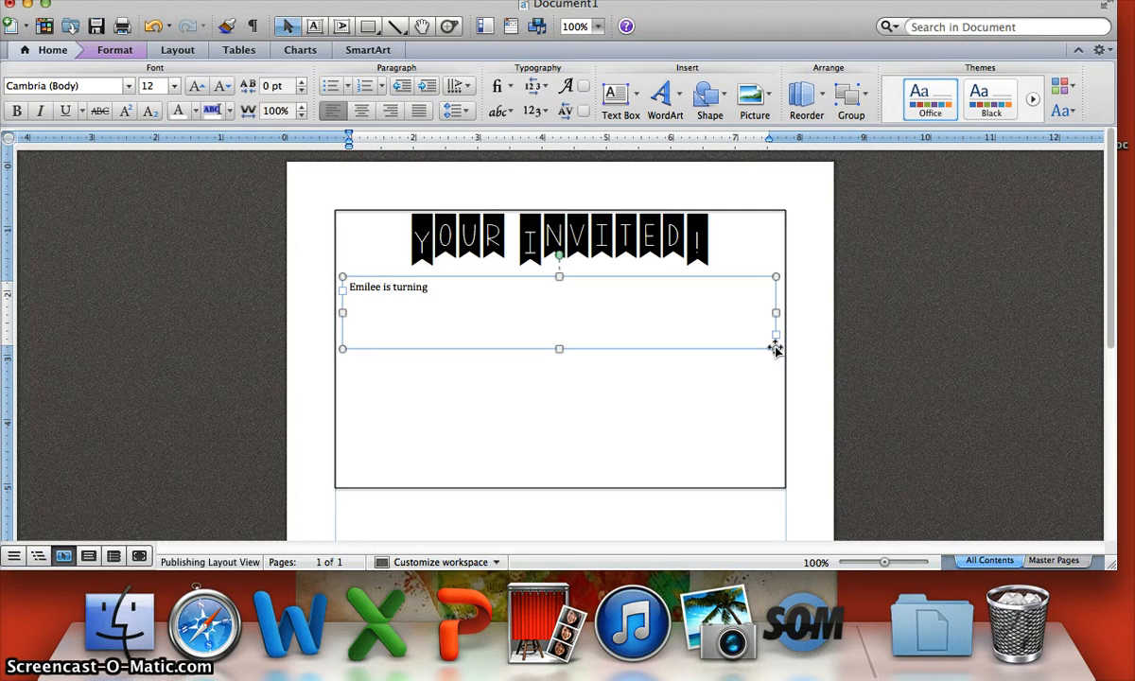
{"action": "type", "text": " 12 years old"}
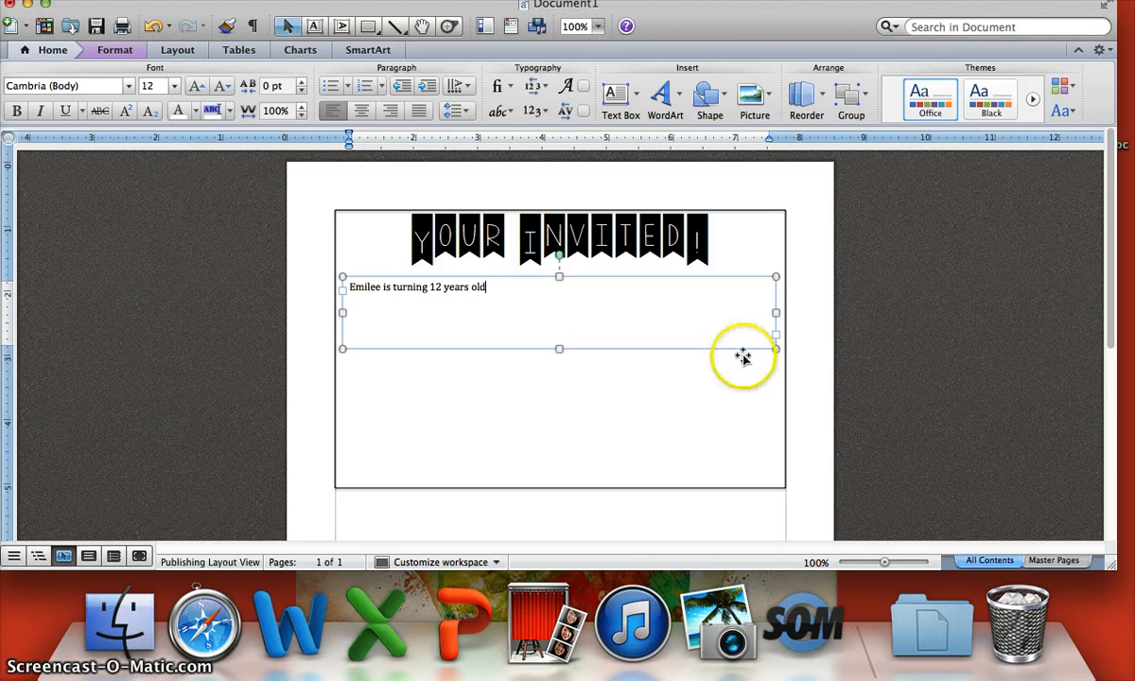
- Format the "is turning 12 years old" line in the KG Summer Sunshine font at size 20
{"action": "left_click", "coordinate": [492, 287]}
{"action": "left_click_drag", "start_coordinate": [494, 289], "coordinate": [348, 286]}
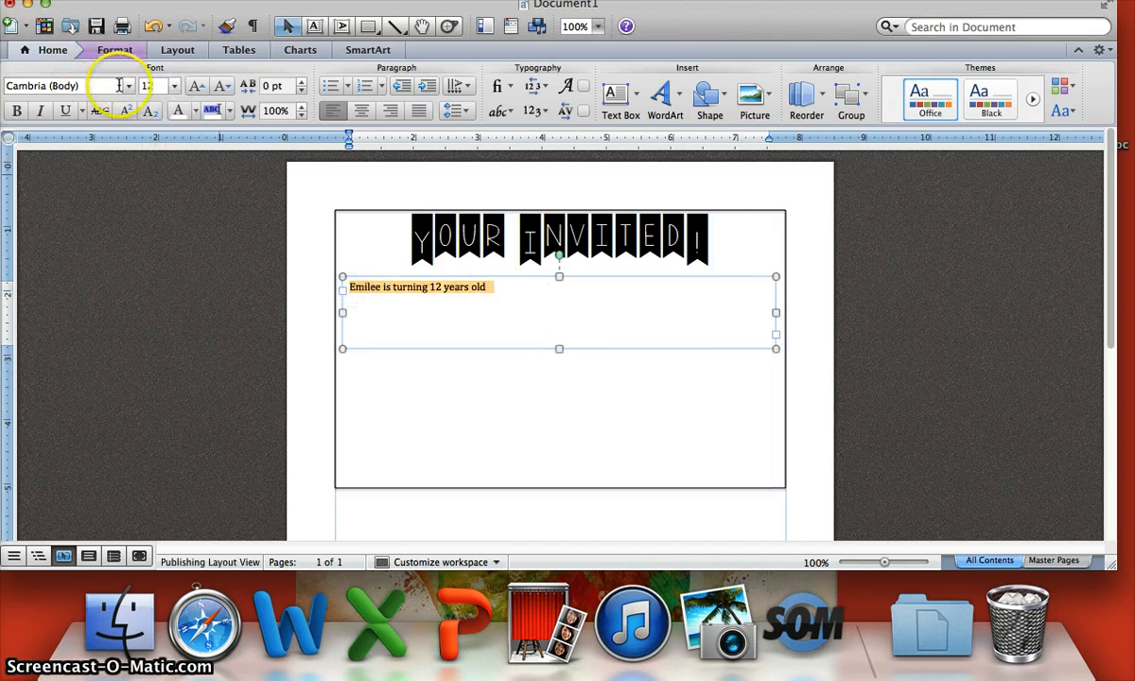
{"action": "left_click", "coordinate": [128, 87]}
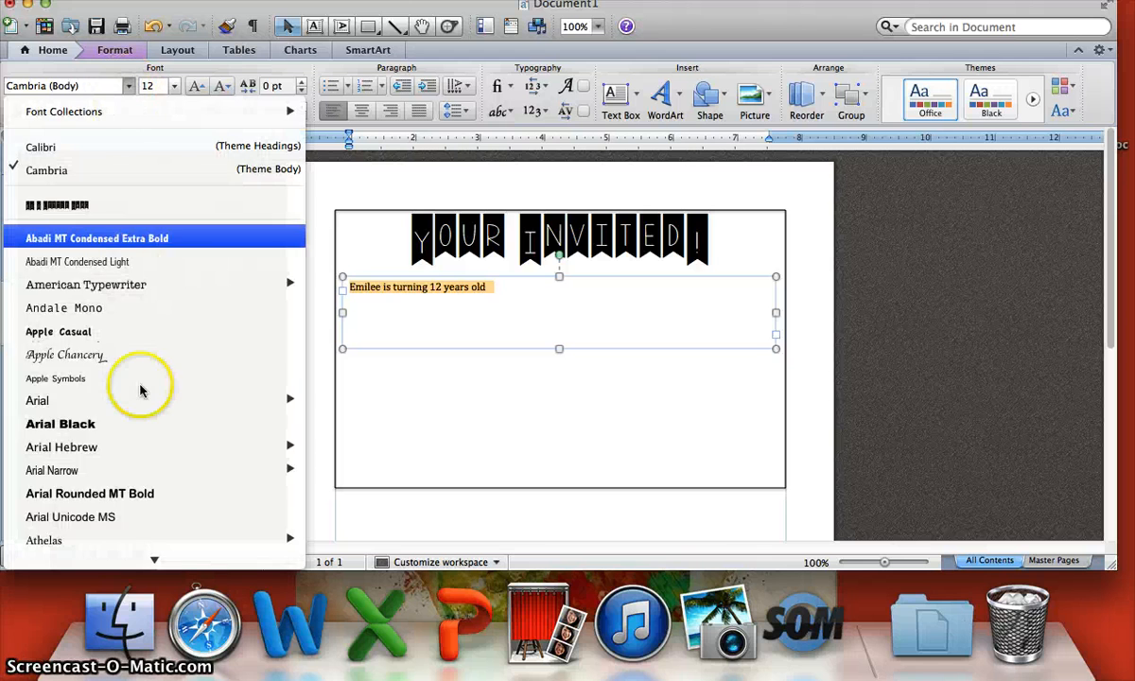
{"action": "mouse_move", "coordinate": [159, 564]}
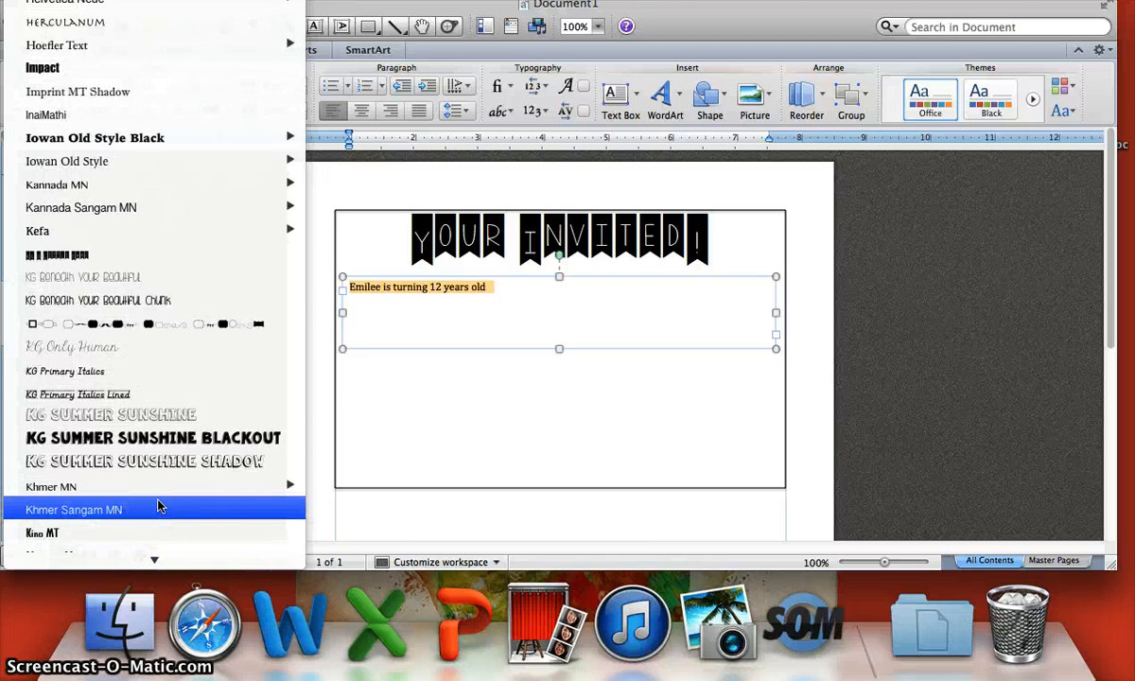
{"action": "left_click", "coordinate": [154, 417]}
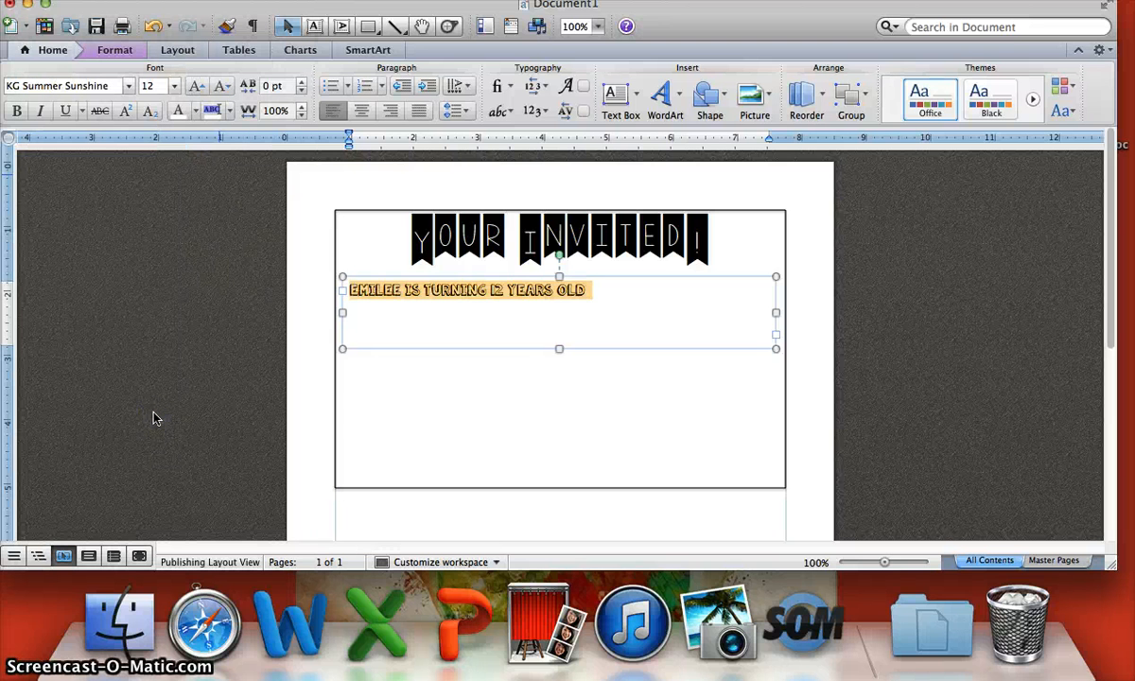
{"action": "left_click", "coordinate": [174, 88]}
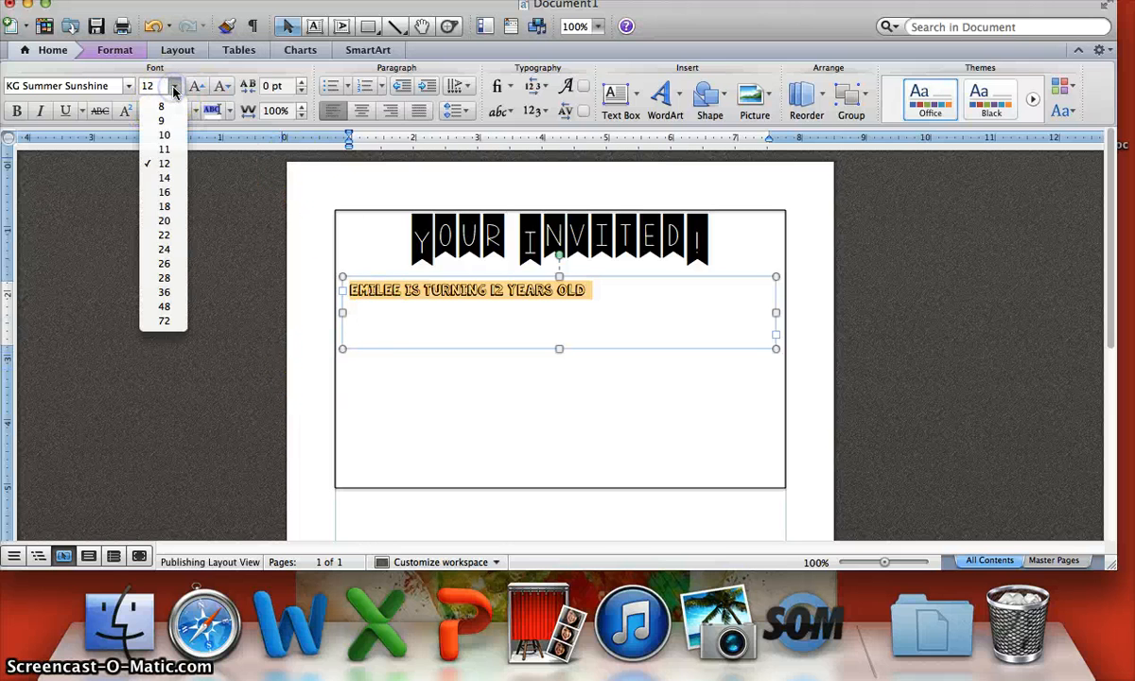
{"action": "left_click", "coordinate": [165, 221]}
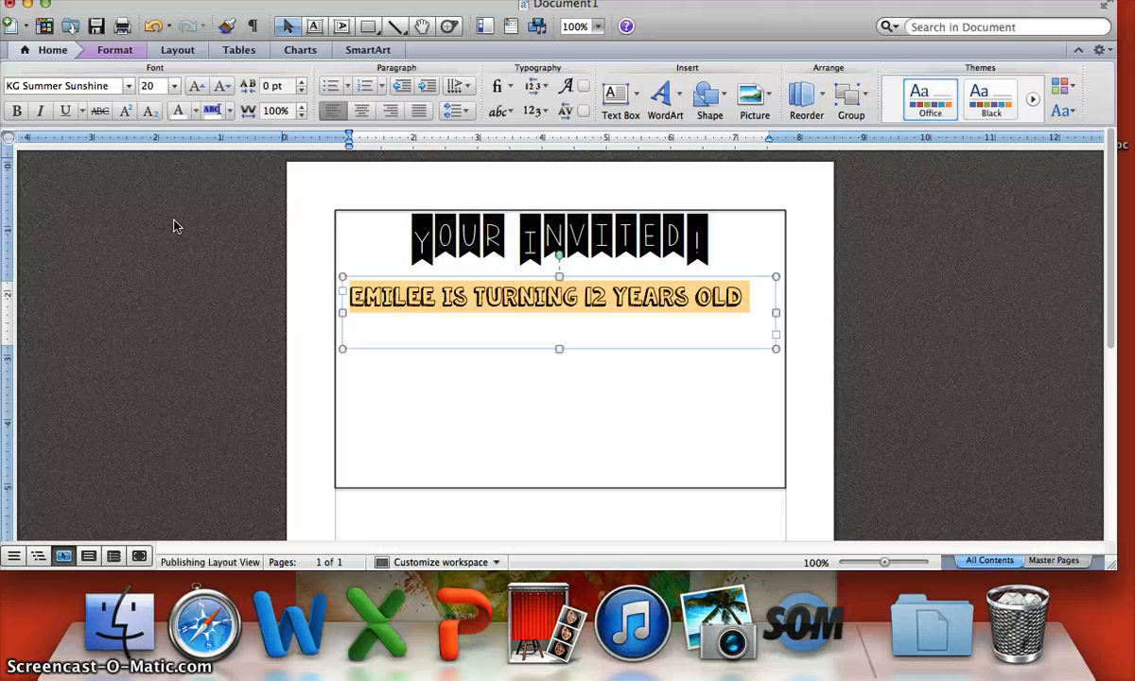
{"action": "left_click", "coordinate": [216, 169]}
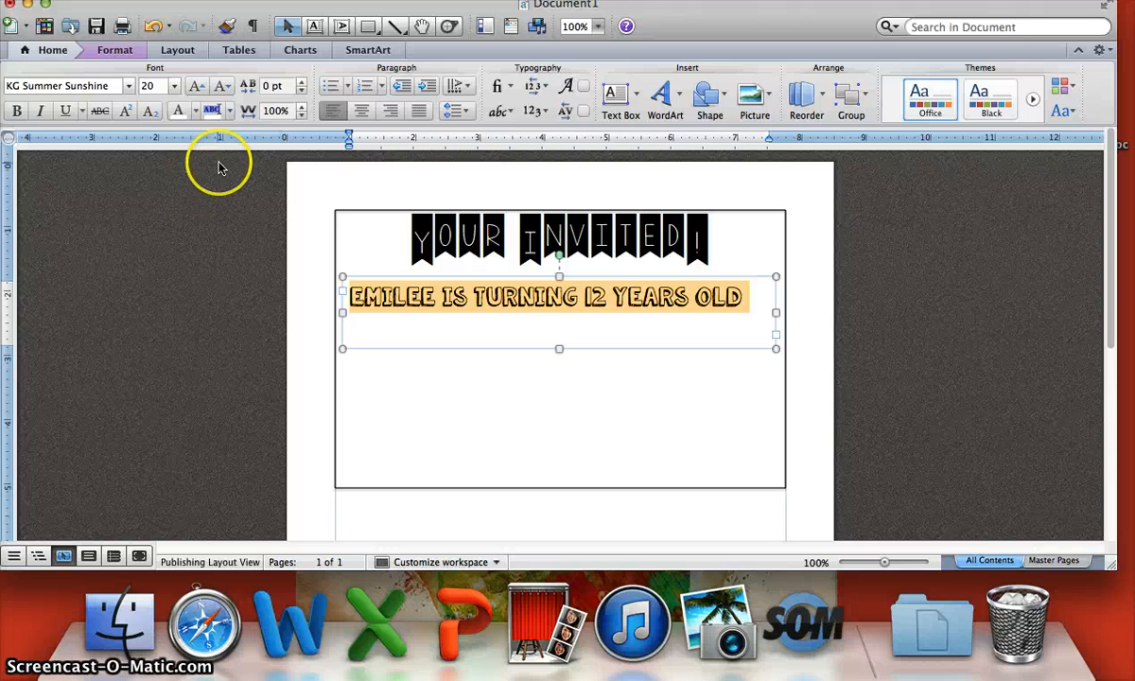
- Center the birthday line and shorten its text box to about 0.7" high, just below the text
{"action": "left_click", "coordinate": [360, 111]}
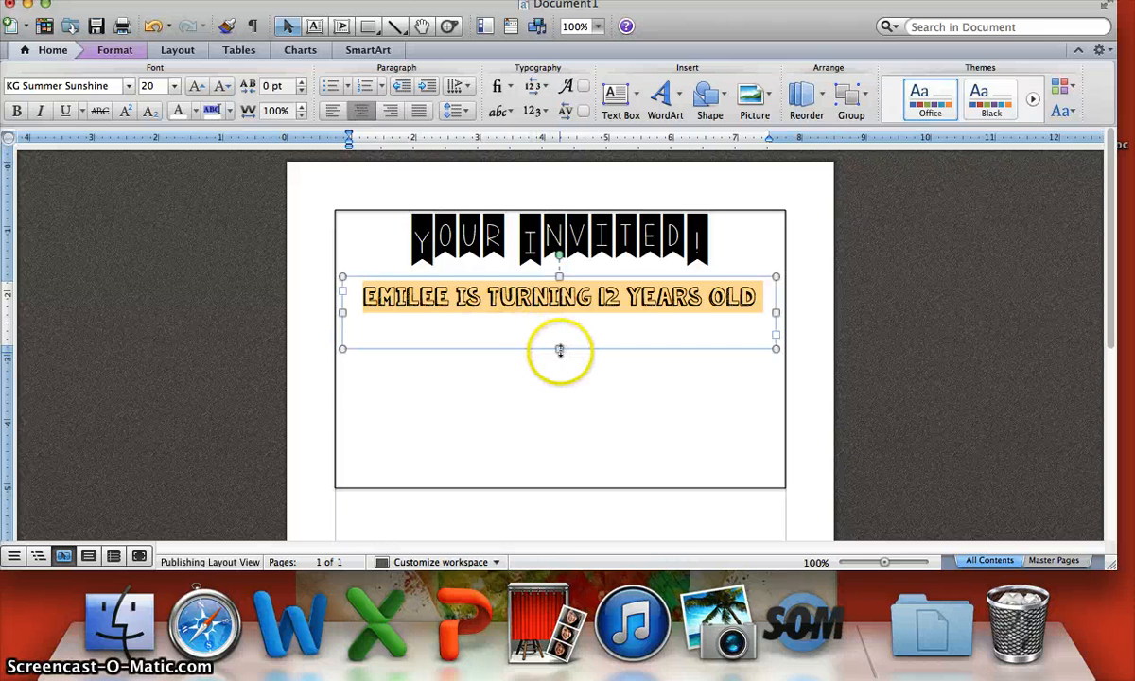
{"action": "left_click_drag", "start_coordinate": [560, 352], "coordinate": [560, 322]}
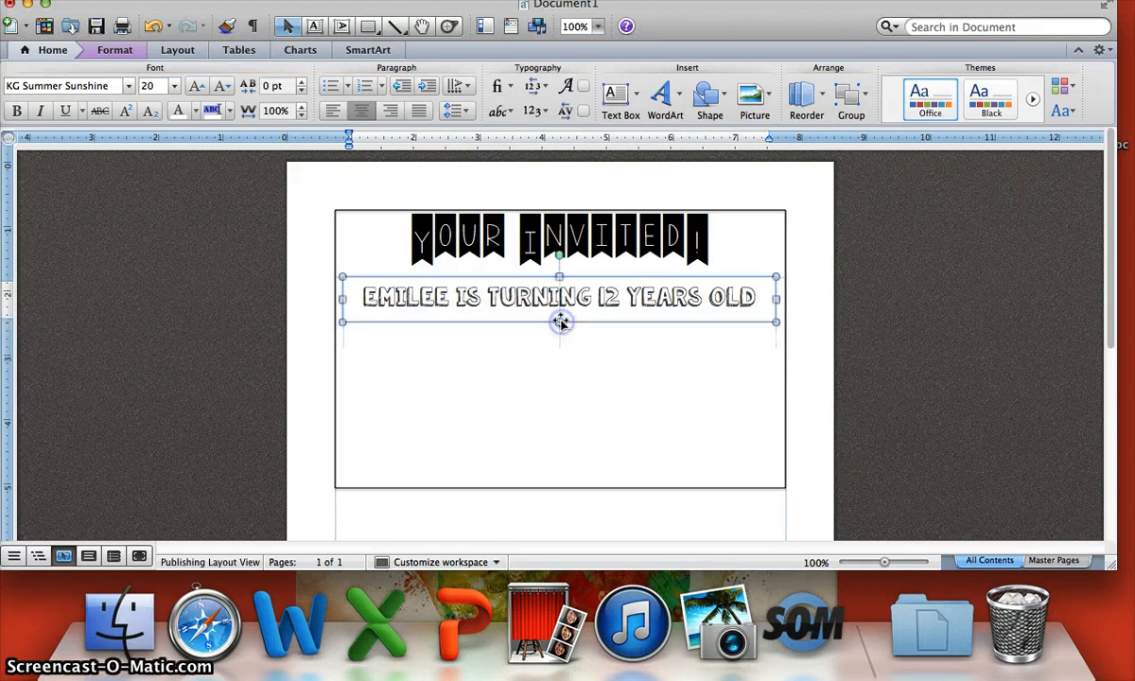
{"action": "left_click", "coordinate": [520, 439]}
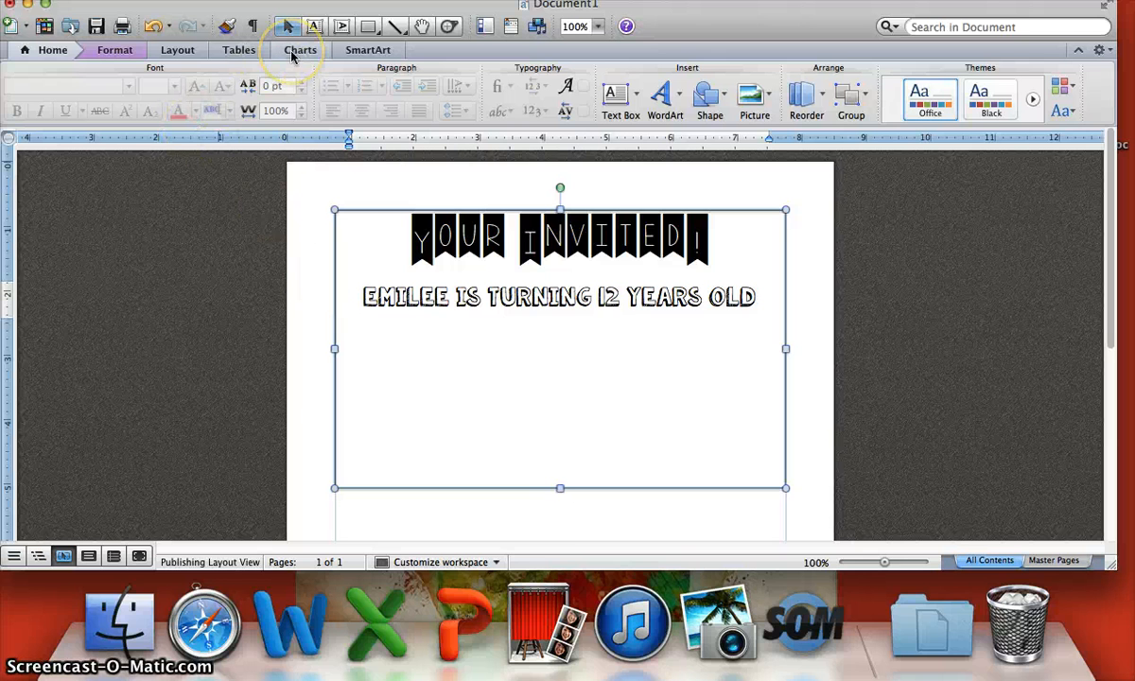
- Start inserting a picture from file and browse the iPhoto library's photos
{"action": "left_click", "coordinate": [227, 1]}
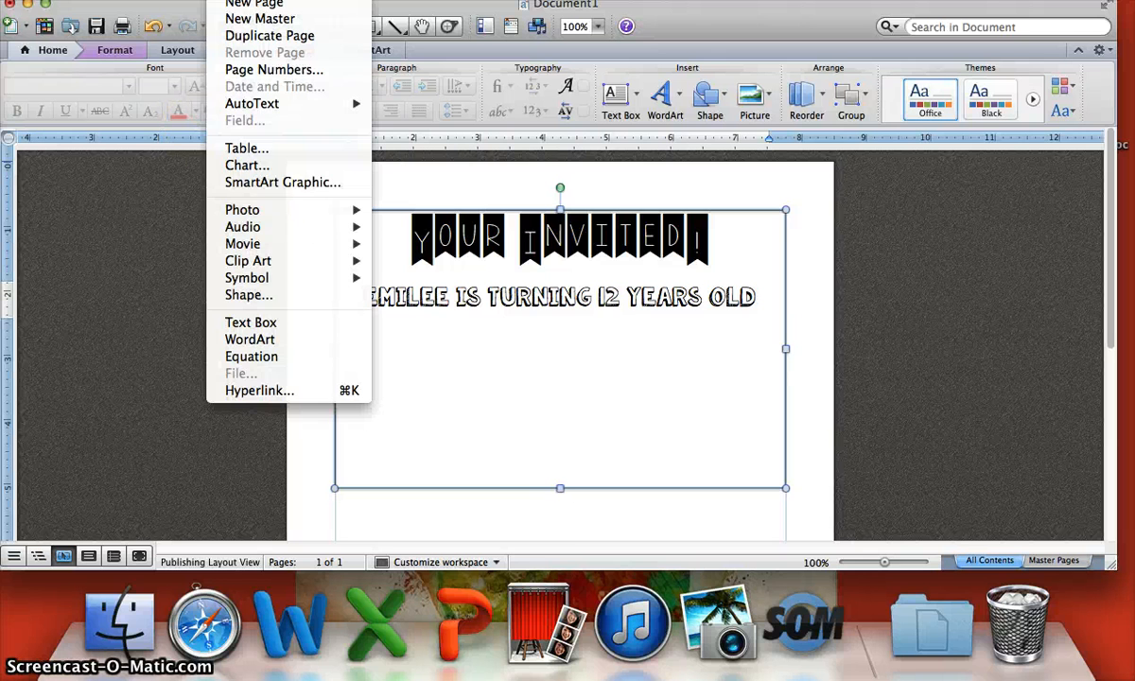
{"action": "mouse_move", "coordinate": [289, 212]}
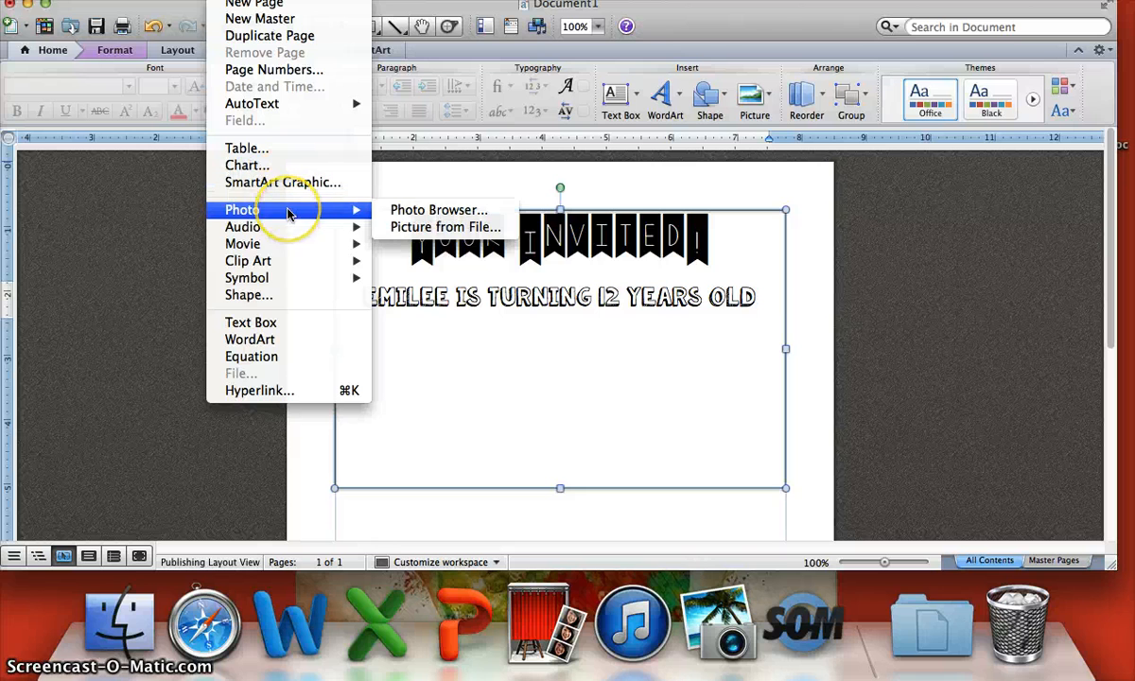
{"action": "left_click", "coordinate": [417, 228]}
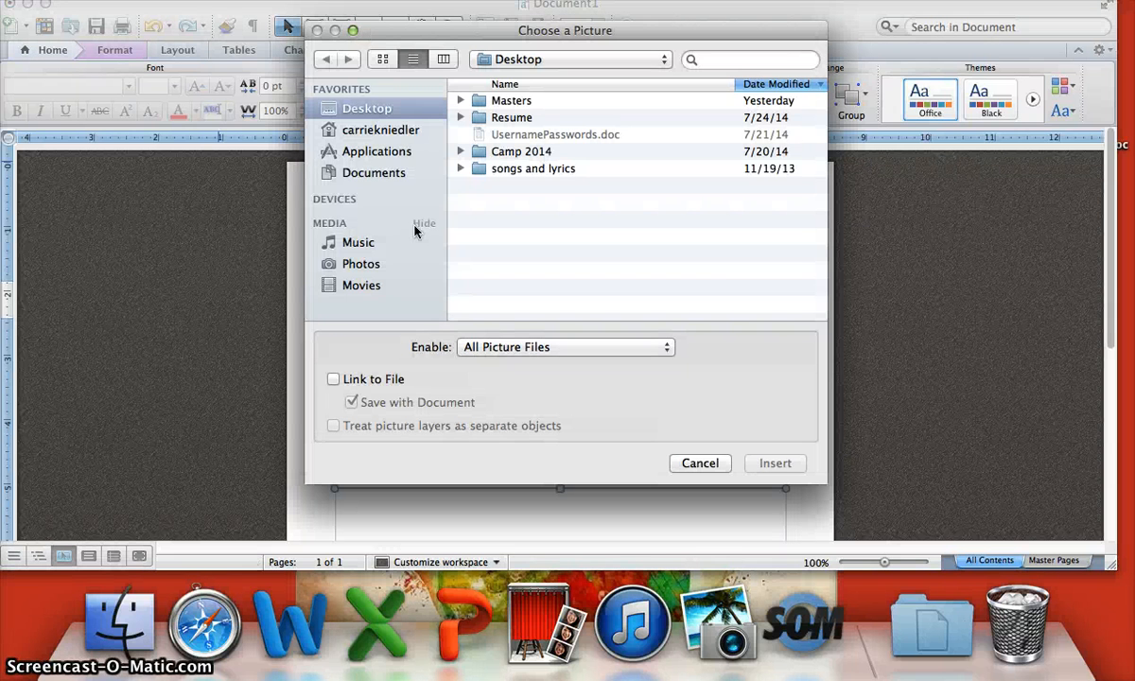
{"action": "left_click", "coordinate": [388, 174]}
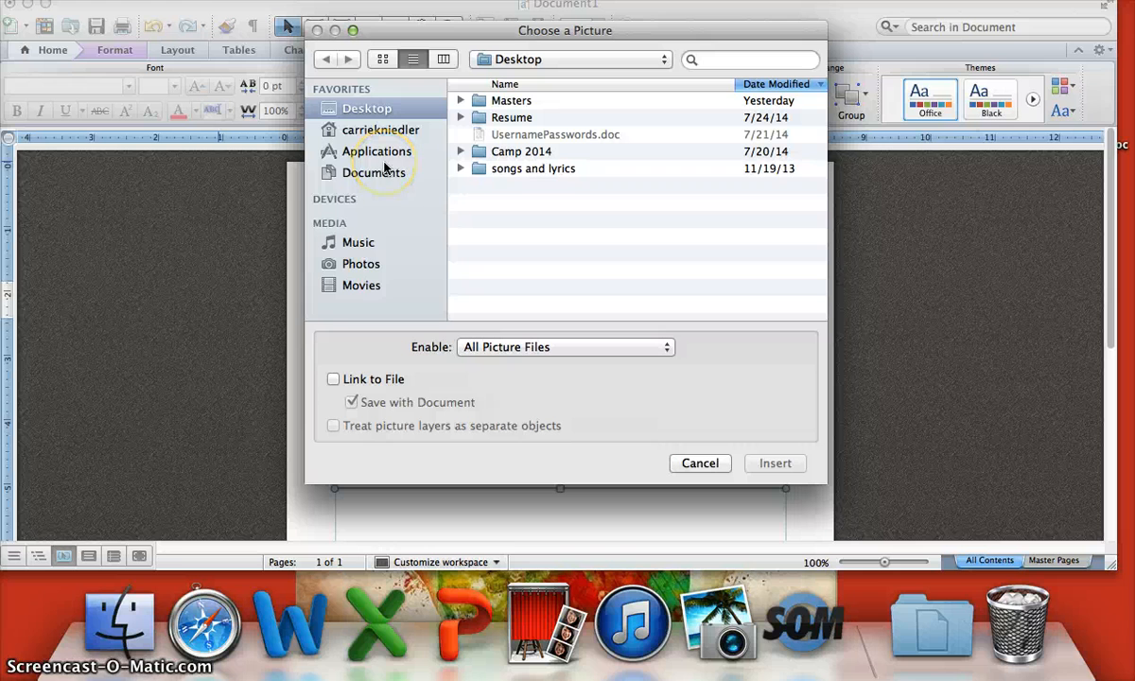
{"action": "left_click", "coordinate": [367, 271]}
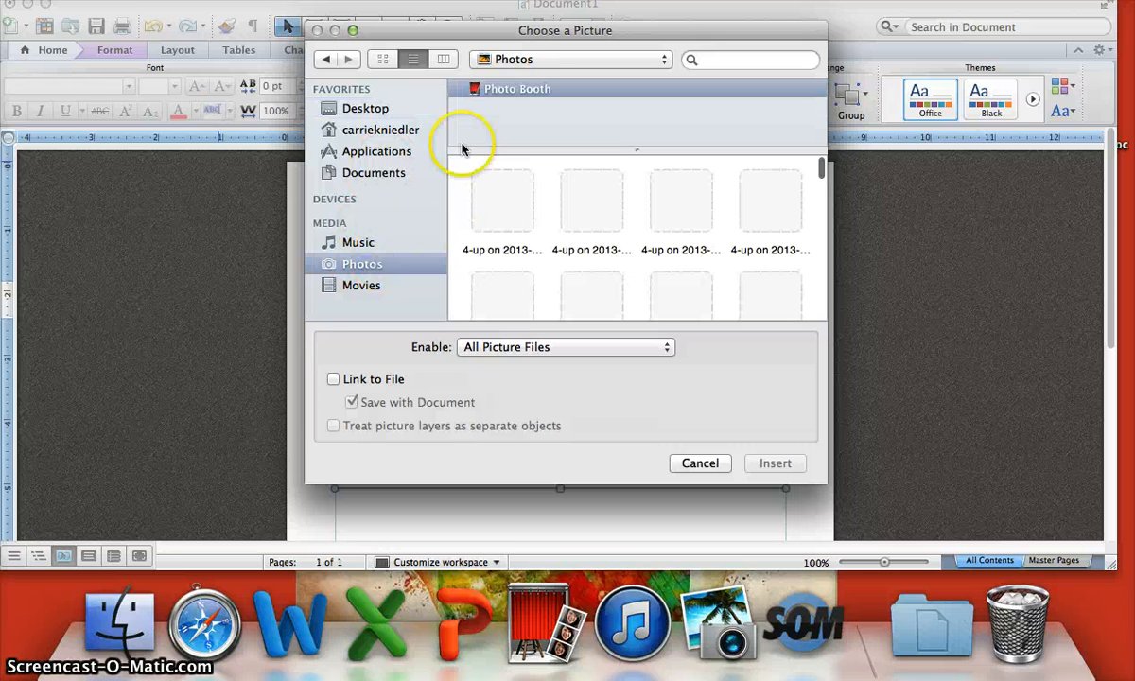
{"action": "left_click", "coordinate": [499, 90]}
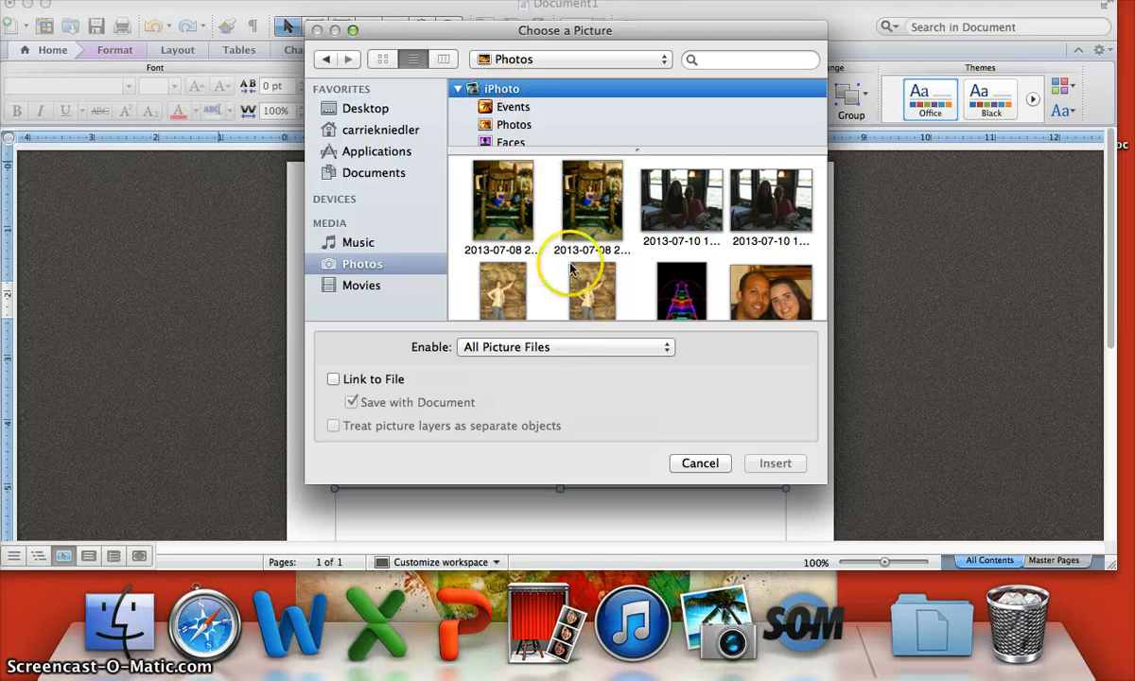
{"action": "scroll", "coordinate": [551, 281], "scroll_direction": "down", "scroll_amount": 3}
{"action": "scroll", "coordinate": [551, 280], "scroll_direction": "down", "scroll_amount": 4}
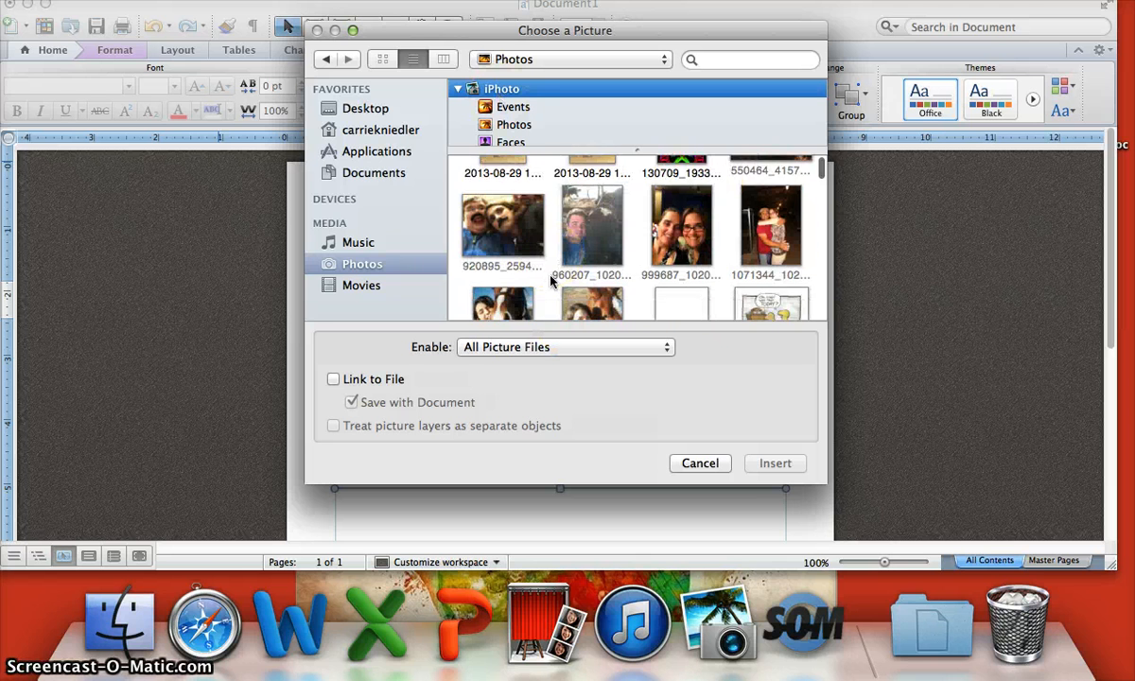
{"action": "scroll", "coordinate": [550, 281], "scroll_direction": "down", "scroll_amount": 10}
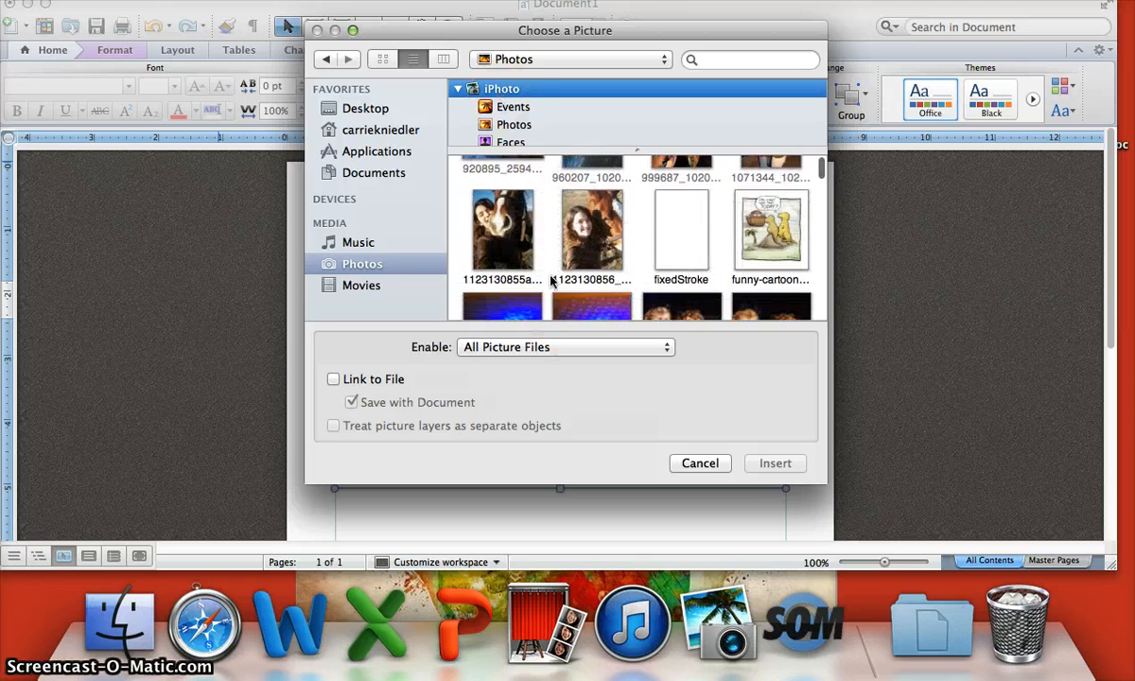
{"action": "scroll", "coordinate": [550, 281], "scroll_direction": "down", "scroll_amount": 10}
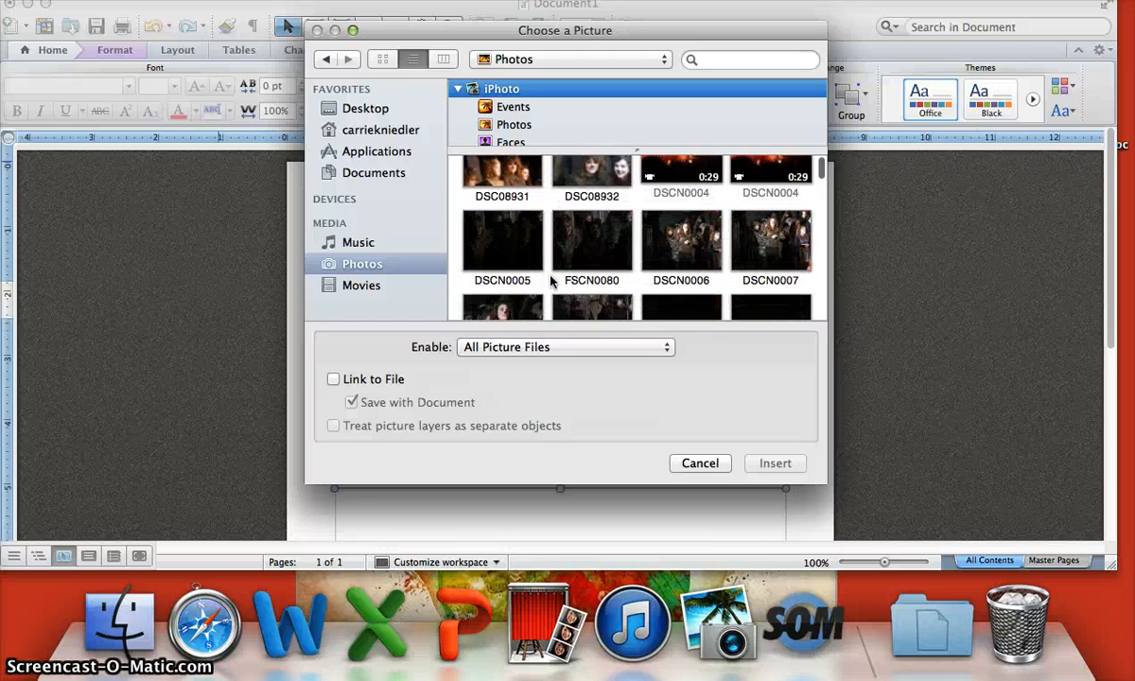
{"action": "scroll", "coordinate": [552, 279], "scroll_direction": "down", "scroll_amount": 10}
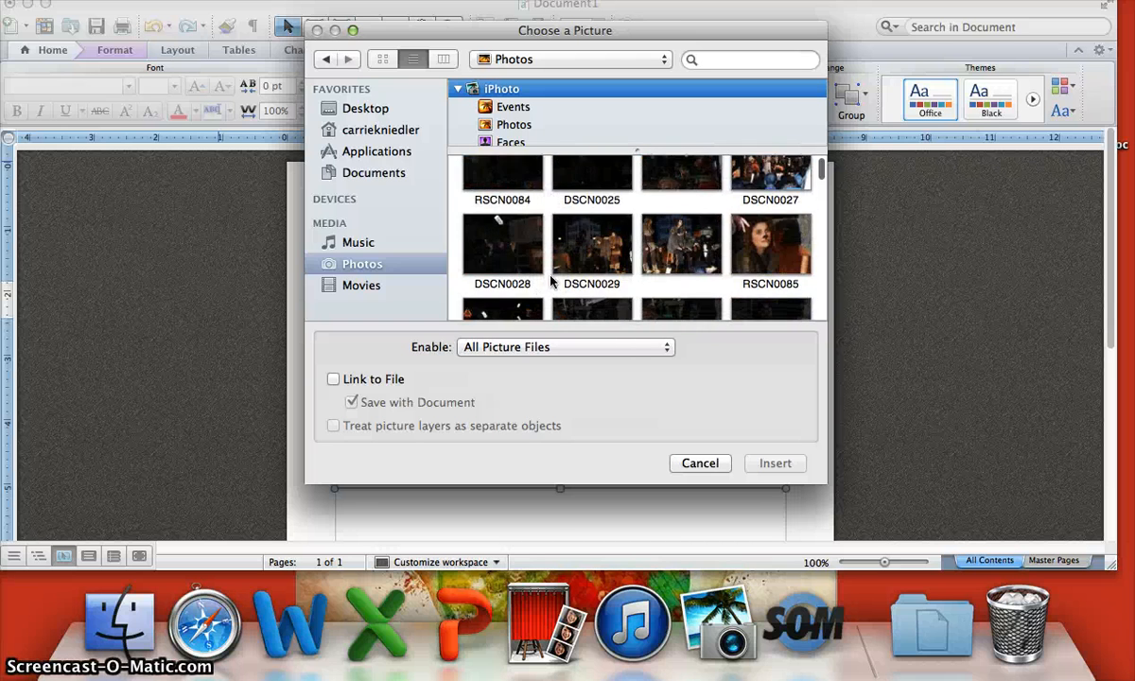
{"action": "left_click", "coordinate": [551, 274]}
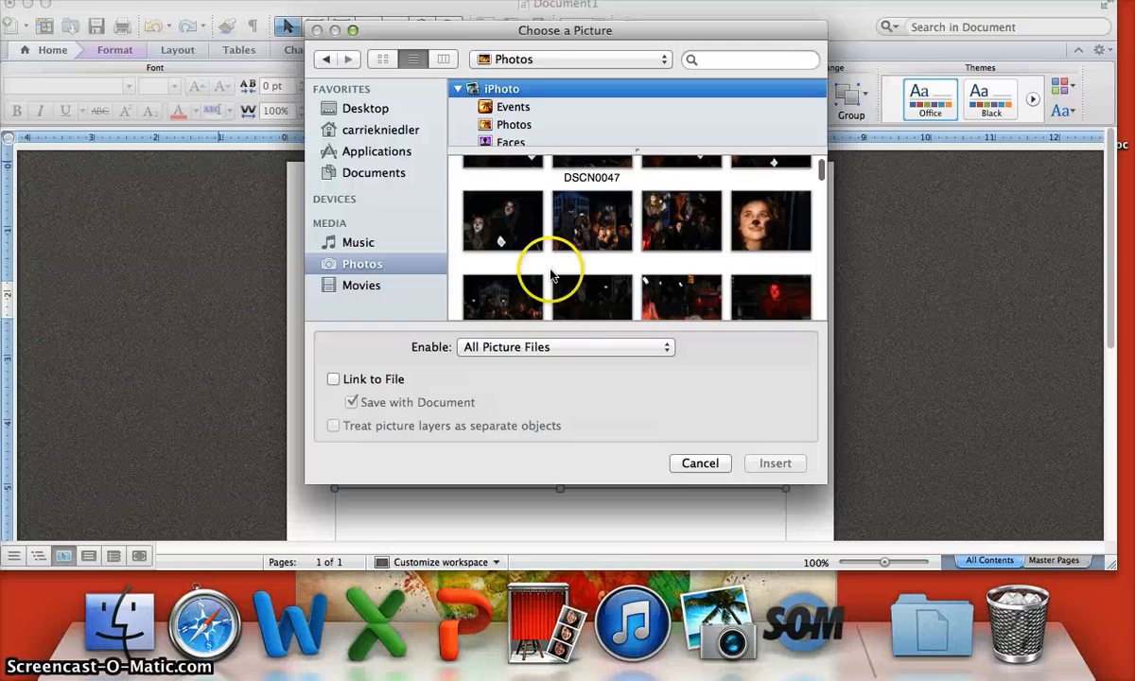
- Insert the portrait photo of the smiling girl on the beach from the iPhoto beach event
{"action": "left_click", "coordinate": [516, 108]}
{"action": "left_click", "coordinate": [542, 299]}
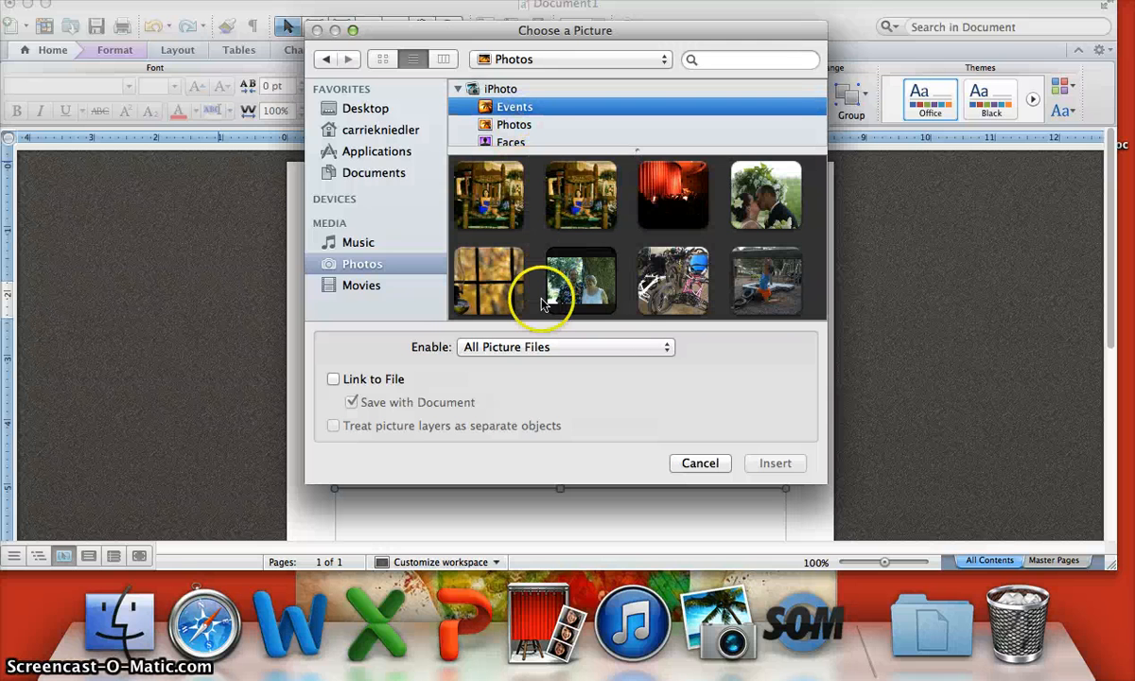
{"action": "scroll", "coordinate": [542, 301], "scroll_direction": "down", "scroll_amount": 10}
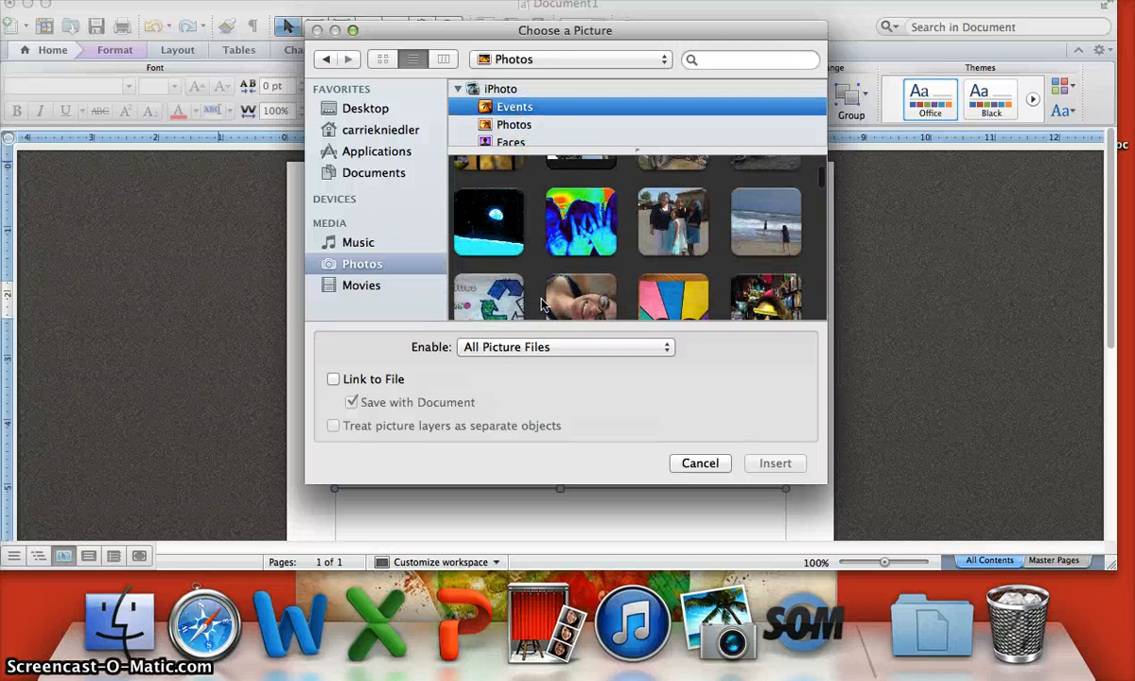
{"action": "double_click", "coordinate": [752, 261]}
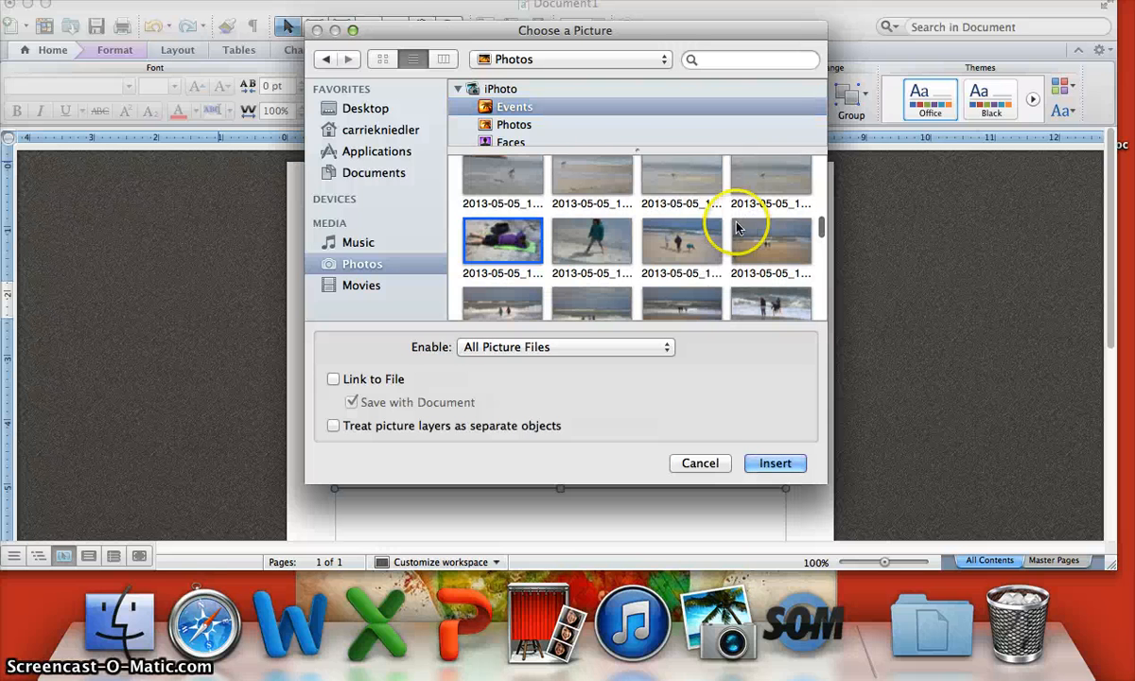
{"action": "scroll", "coordinate": [646, 274], "scroll_direction": "down", "scroll_amount": 3}
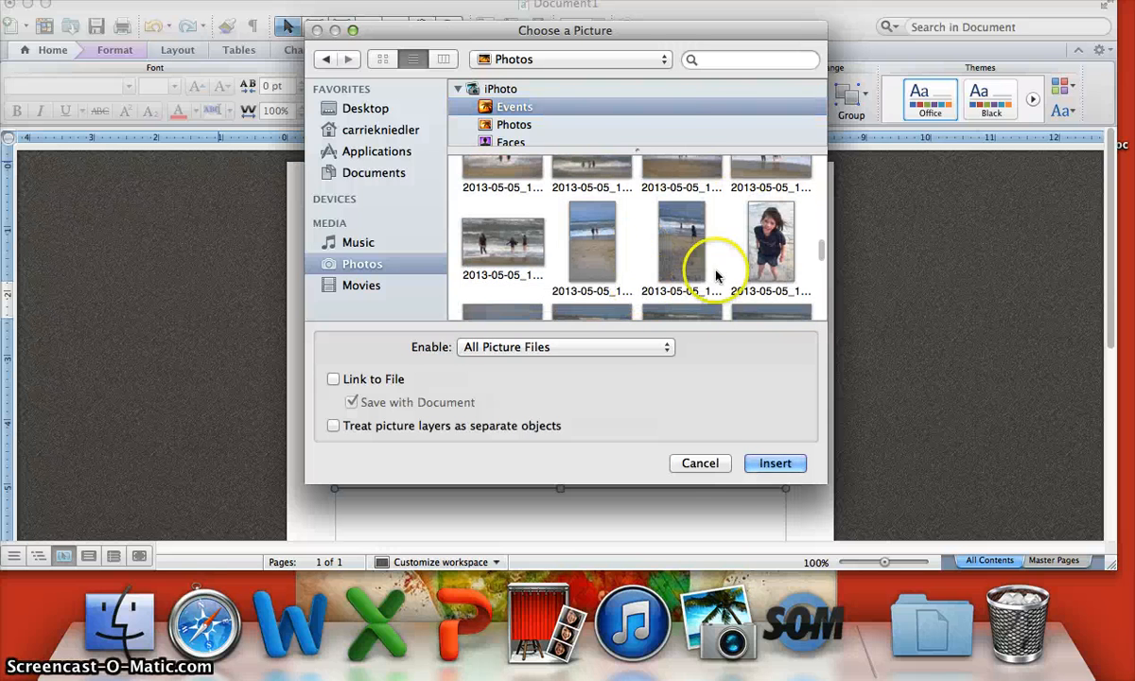
{"action": "double_click", "coordinate": [775, 247]}
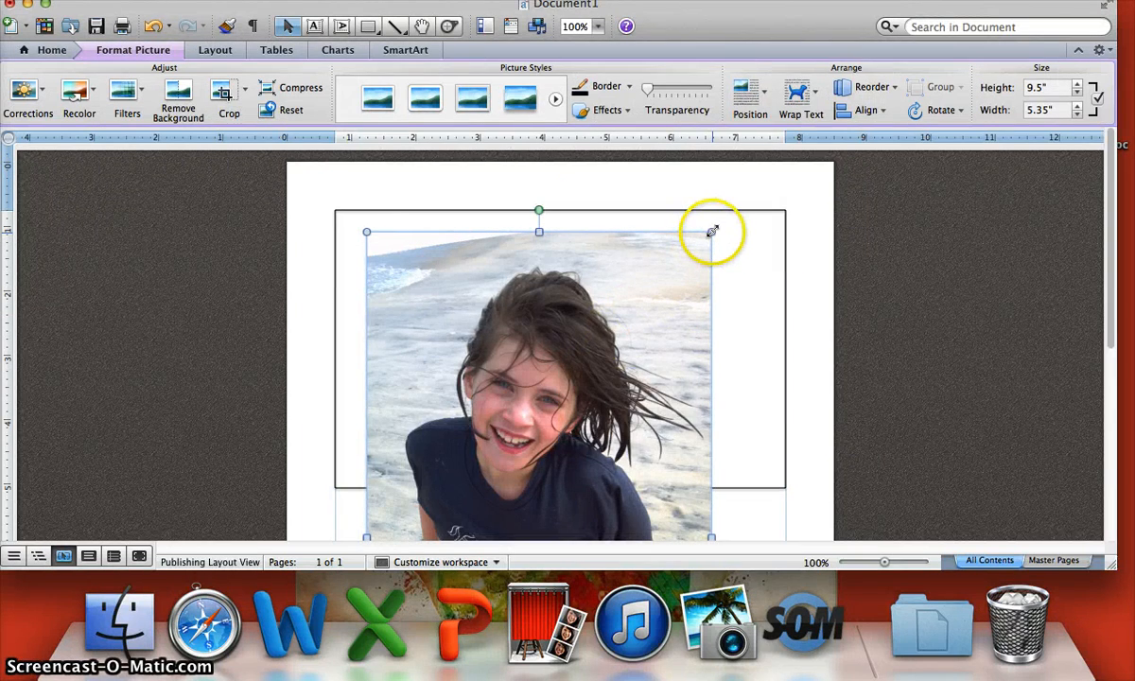
- Shrink the photo to about 2.96" high by 1.67" wide and set its text wrapping to In Front of Text
{"action": "left_click_drag", "start_coordinate": [712, 231], "coordinate": [550, 394]}
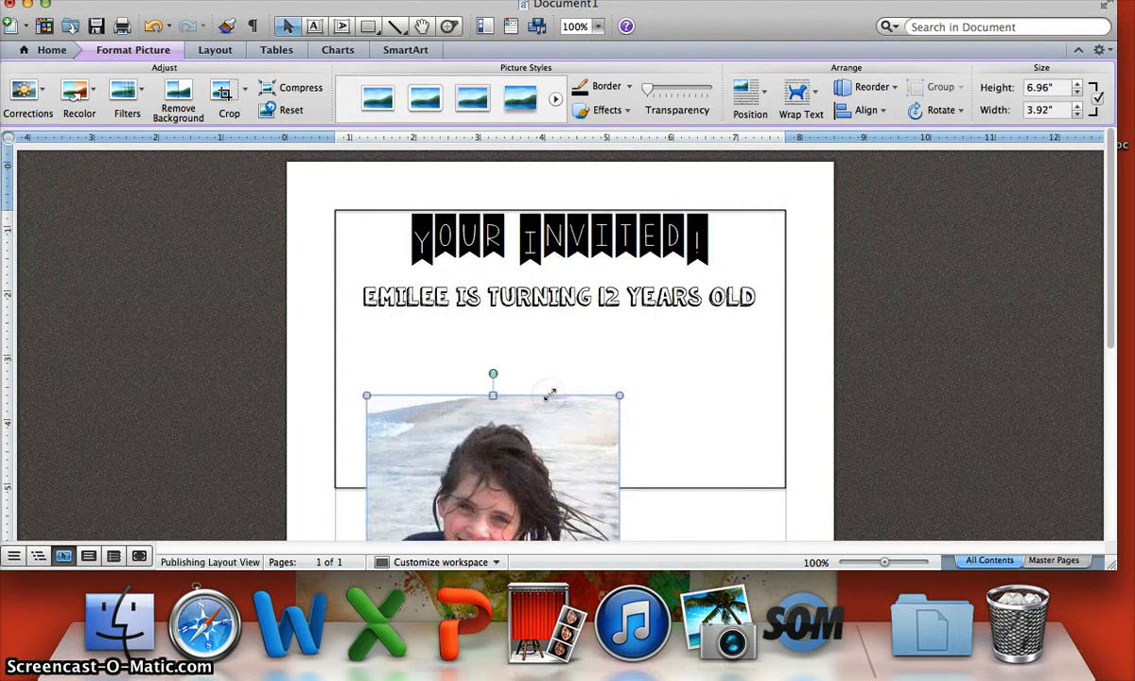
{"action": "left_click_drag", "start_coordinate": [540, 436], "coordinate": [620, 296]}
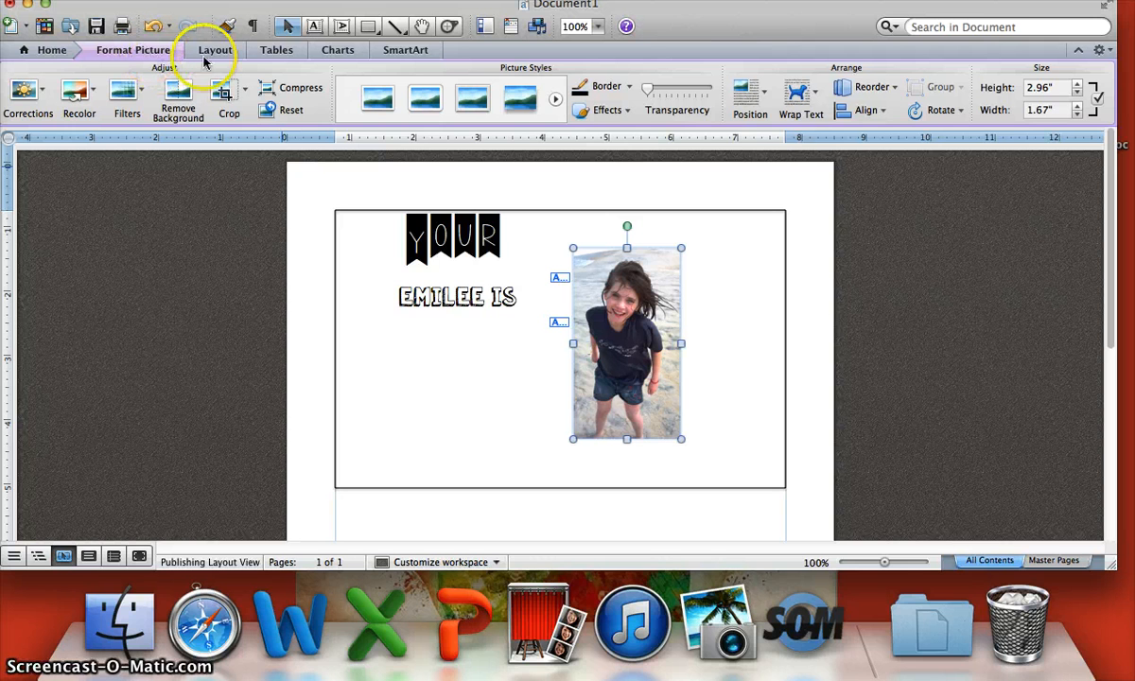
{"action": "left_click", "coordinate": [816, 96]}
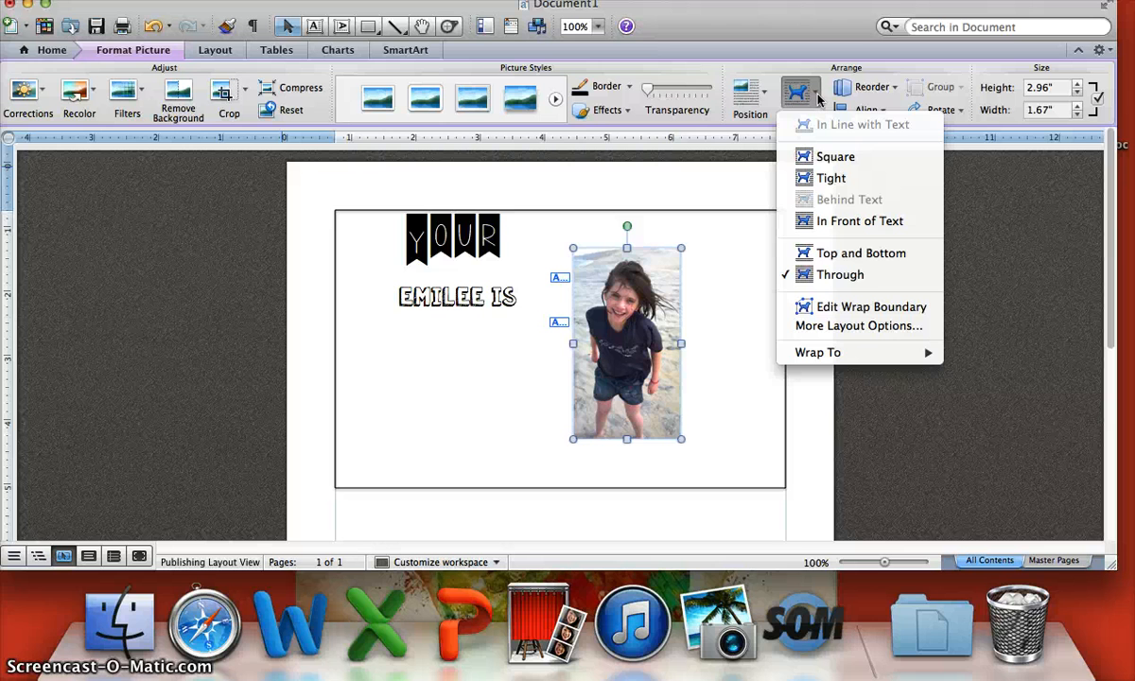
{"action": "left_click", "coordinate": [831, 221]}
- Fit the photo into the rectangle's lower-right corner, reducing it to about 2.69" high by 1.52" wide
{"action": "left_click_drag", "start_coordinate": [626, 350], "coordinate": [734, 409]}
{"action": "left_click_drag", "start_coordinate": [678, 300], "coordinate": [687, 332]}
{"action": "left_click", "coordinate": [581, 393]}
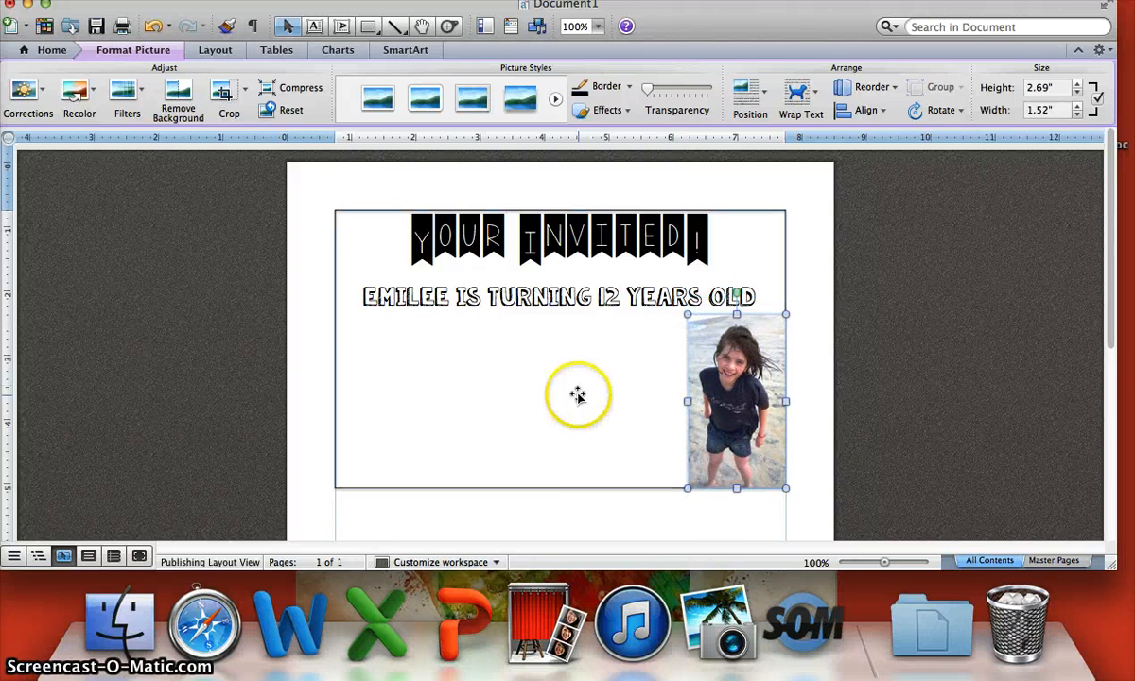
- Tilt the birthday line's text box counterclockwise so it slopes upward to the right, and set its wrapping to In Front of Text
{"action": "left_click", "coordinate": [580, 297]}
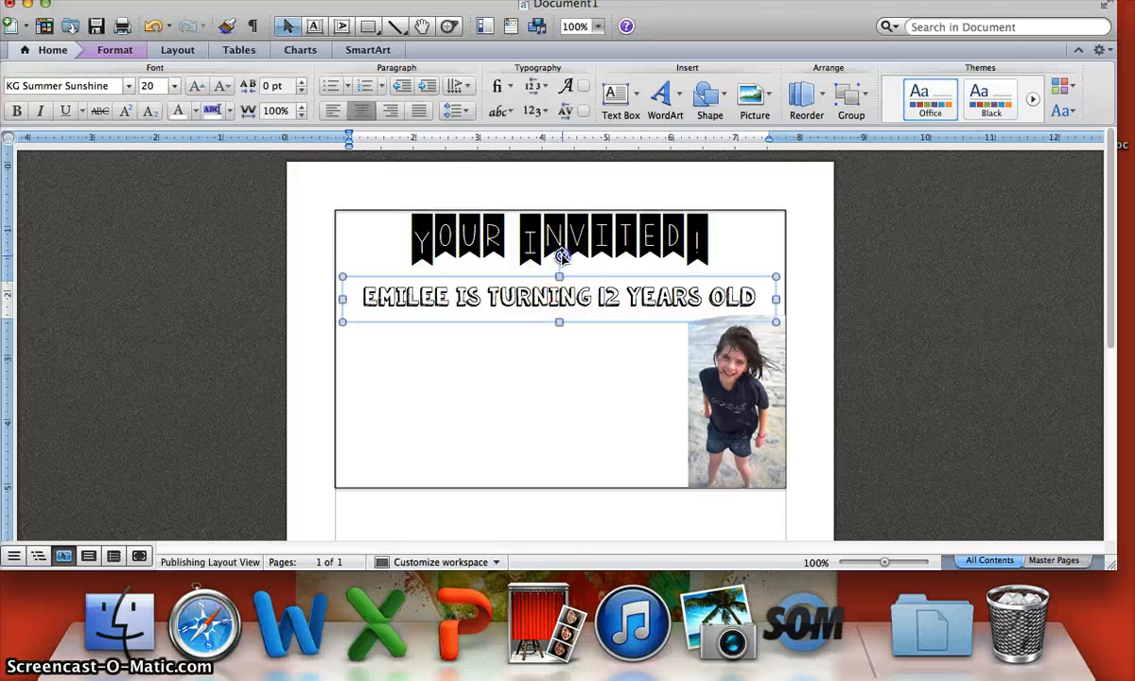
{"action": "left_click_drag", "start_coordinate": [559, 260], "coordinate": [550, 256]}
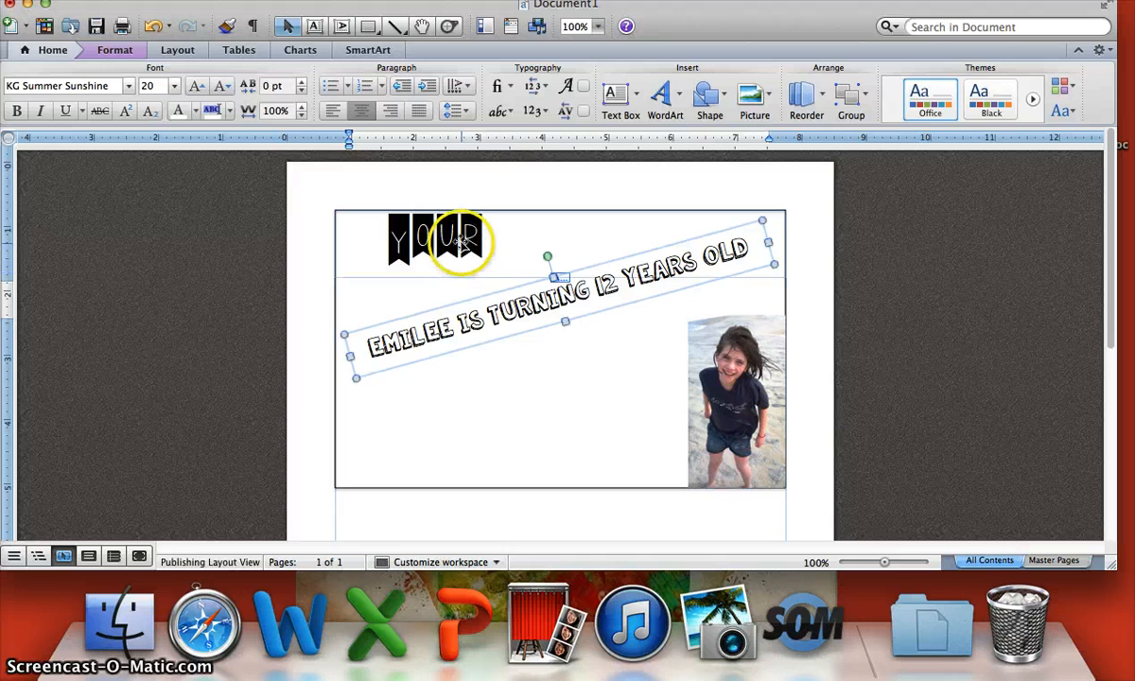
{"action": "left_click", "coordinate": [130, 54]}
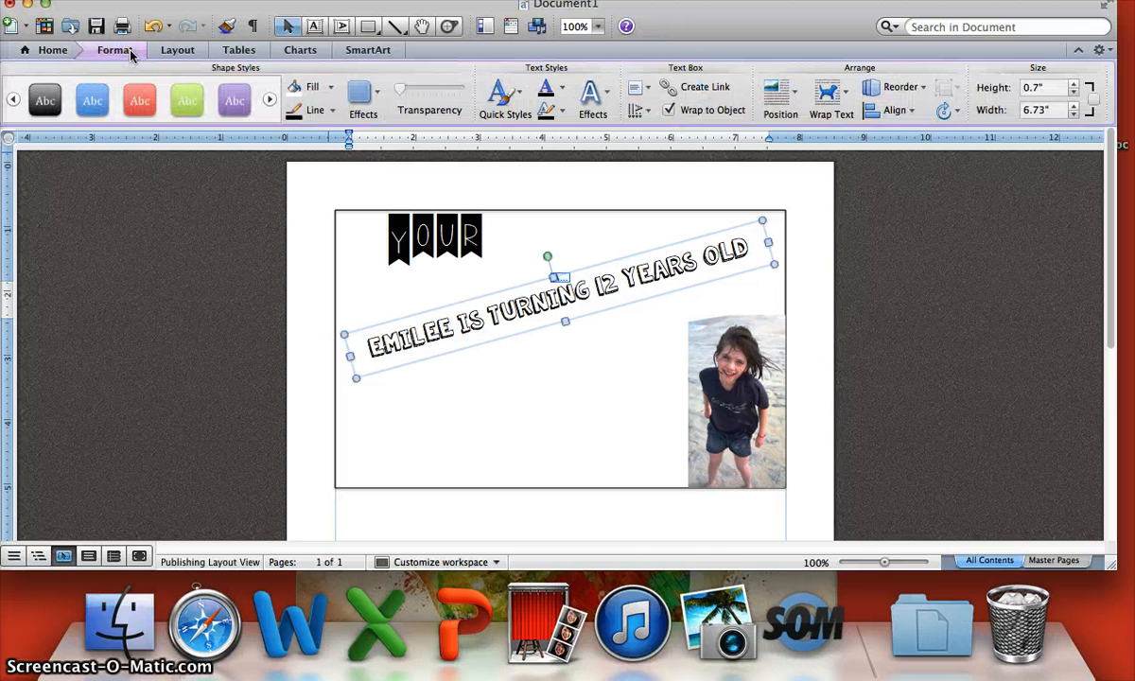
{"action": "left_click", "coordinate": [836, 97]}
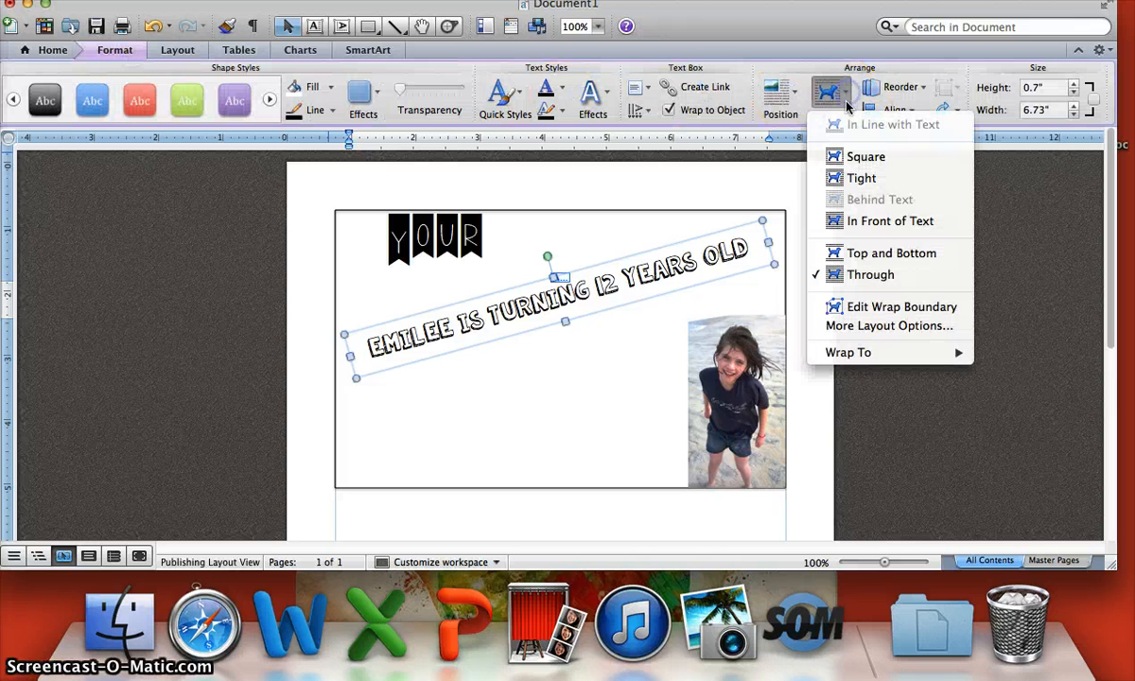
{"action": "left_click", "coordinate": [840, 229]}
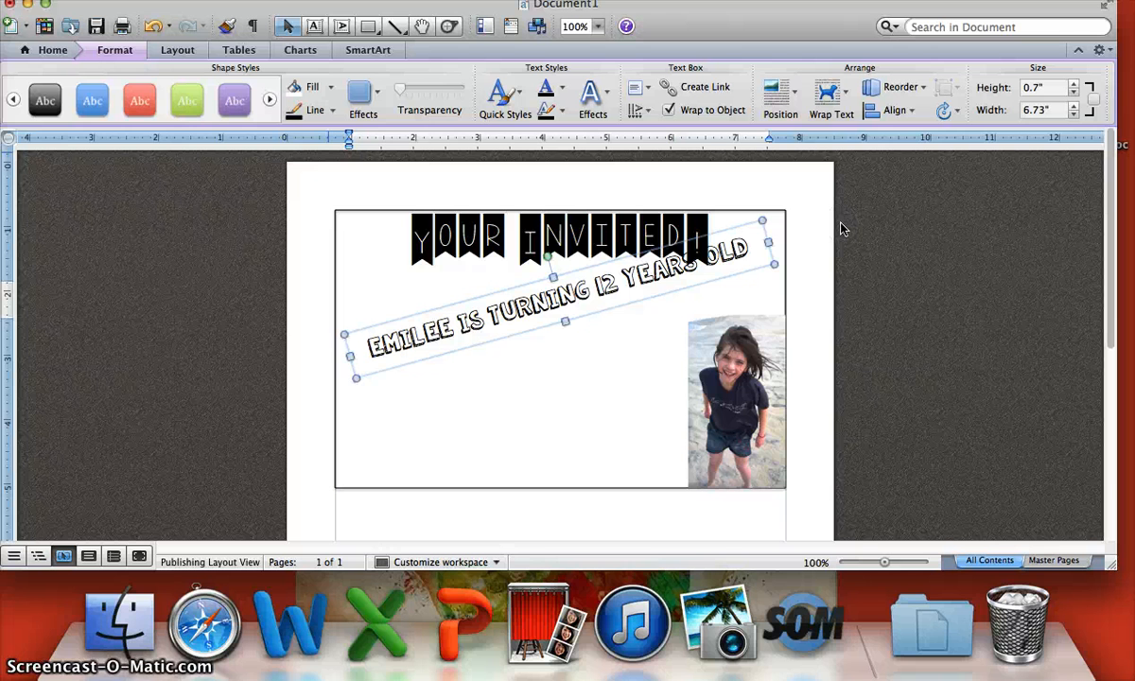
- Move the tilted birthday line slightly down and right so it clears the "Your Invited!" banner
{"action": "left_click_drag", "start_coordinate": [603, 282], "coordinate": [601, 311]}
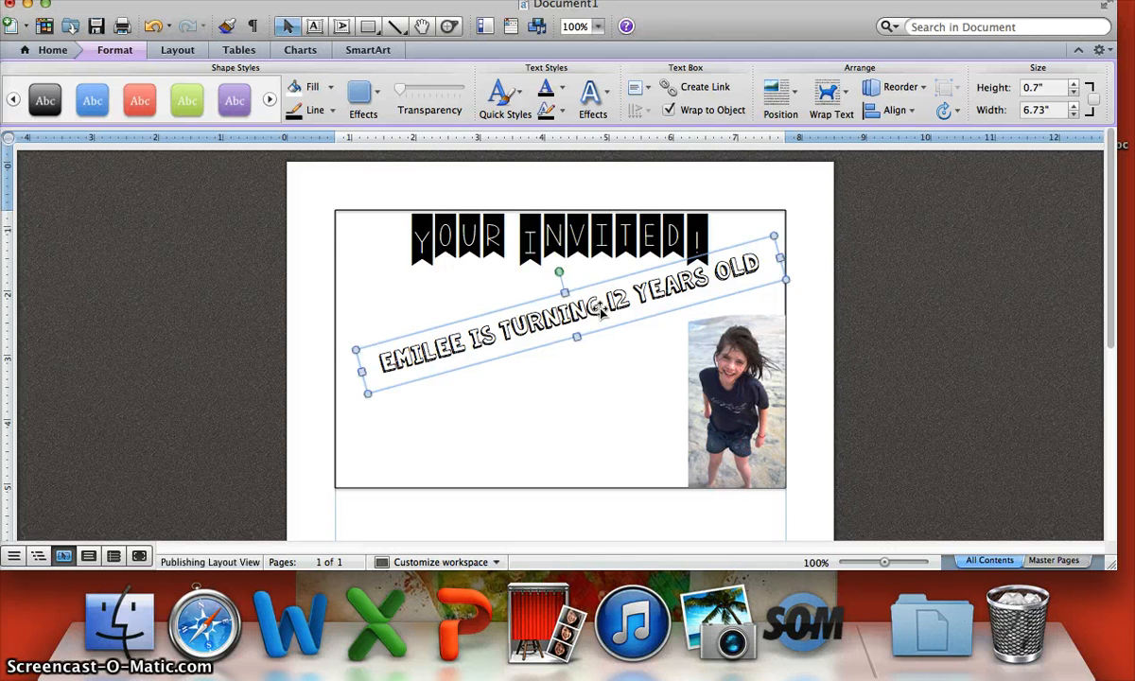
{"action": "left_click", "coordinate": [567, 403]}
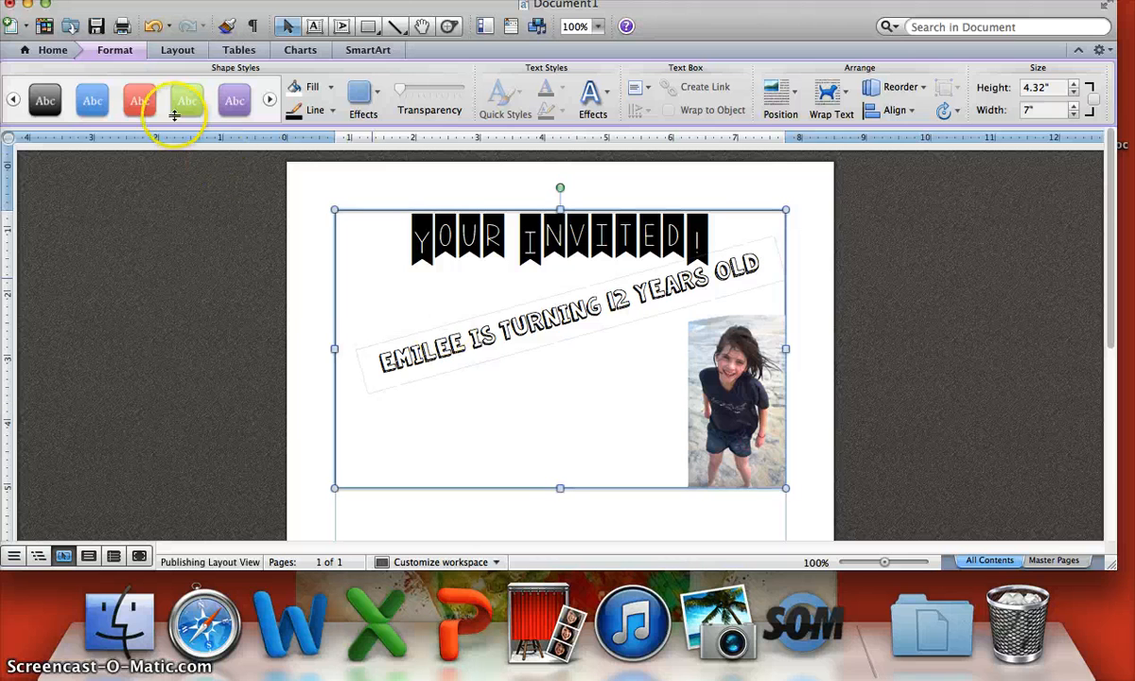
- Draw a text box about 2.14" wide by 0.59" high below the banner's left end and enter "January 31st, 2015"
{"action": "left_click", "coordinate": [315, 26]}
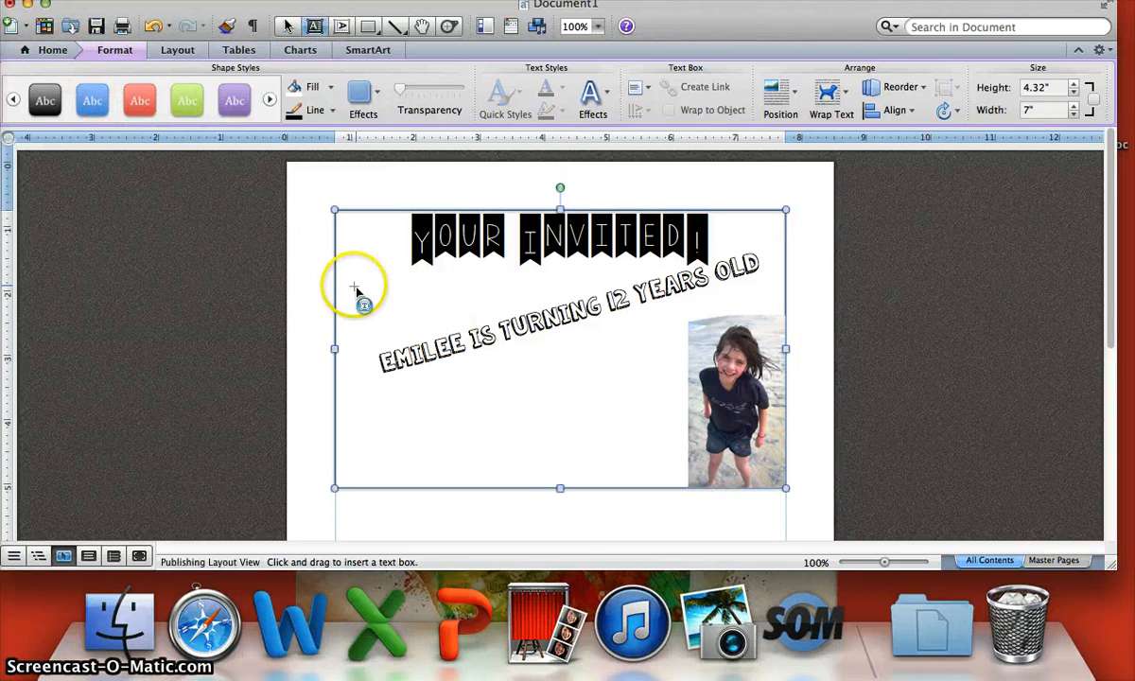
{"action": "left_click_drag", "start_coordinate": [353, 279], "coordinate": [494, 313]}
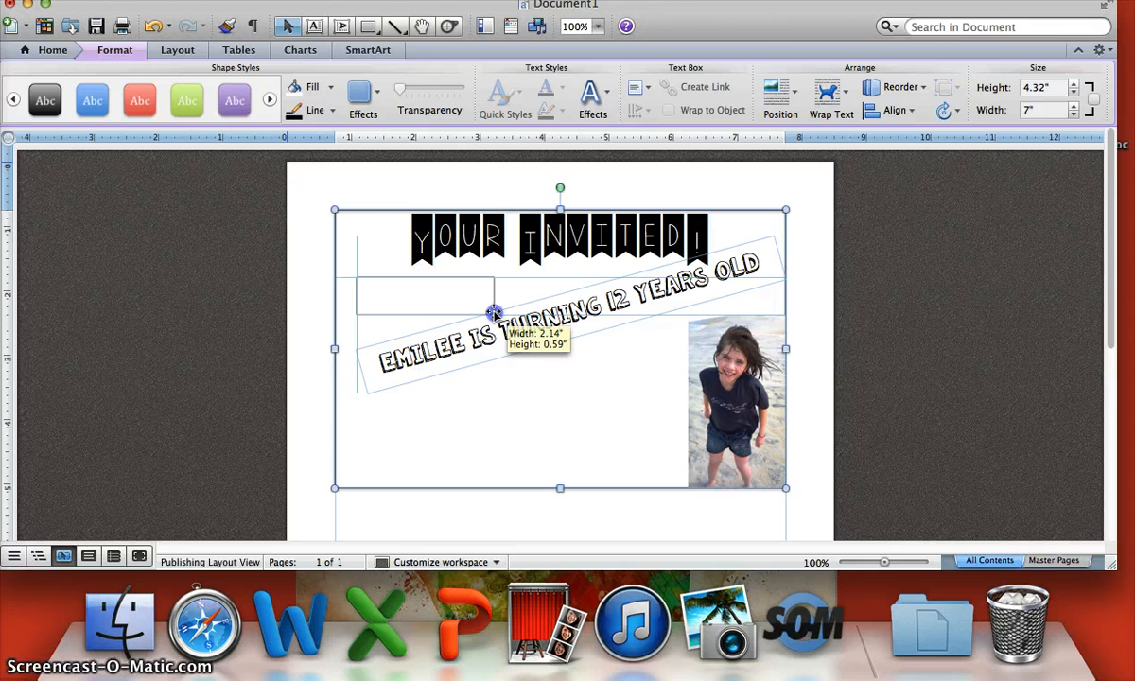
{"action": "left_click_drag", "start_coordinate": [493, 313], "coordinate": [494, 313]}
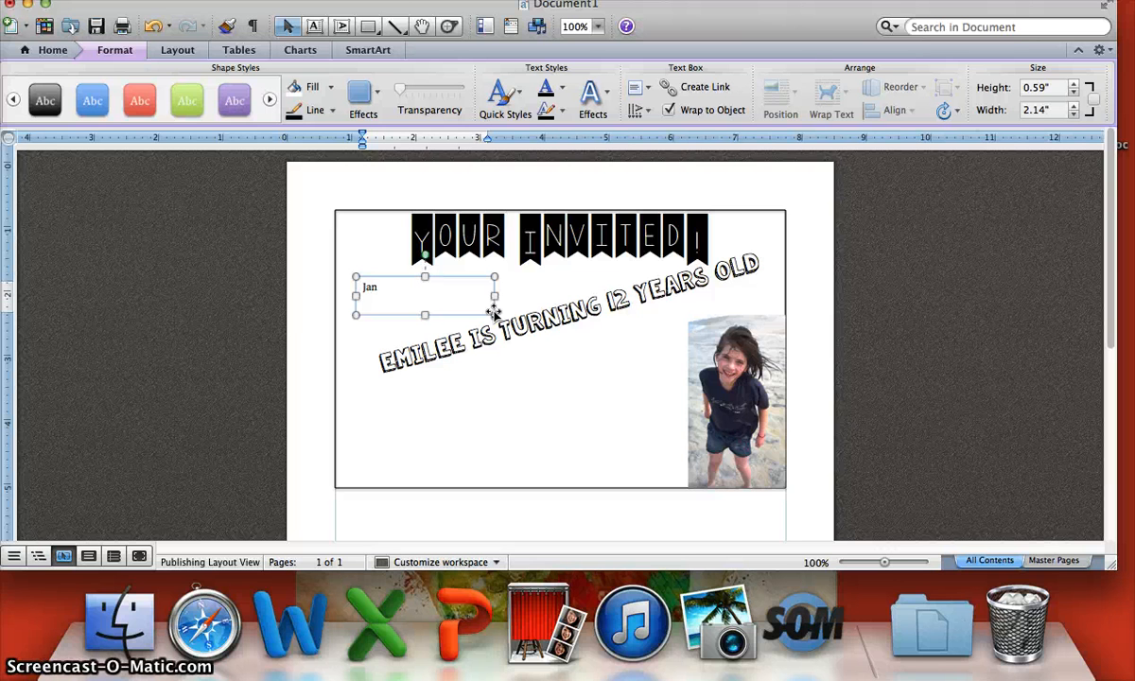
{"action": "type", "text": "January"}
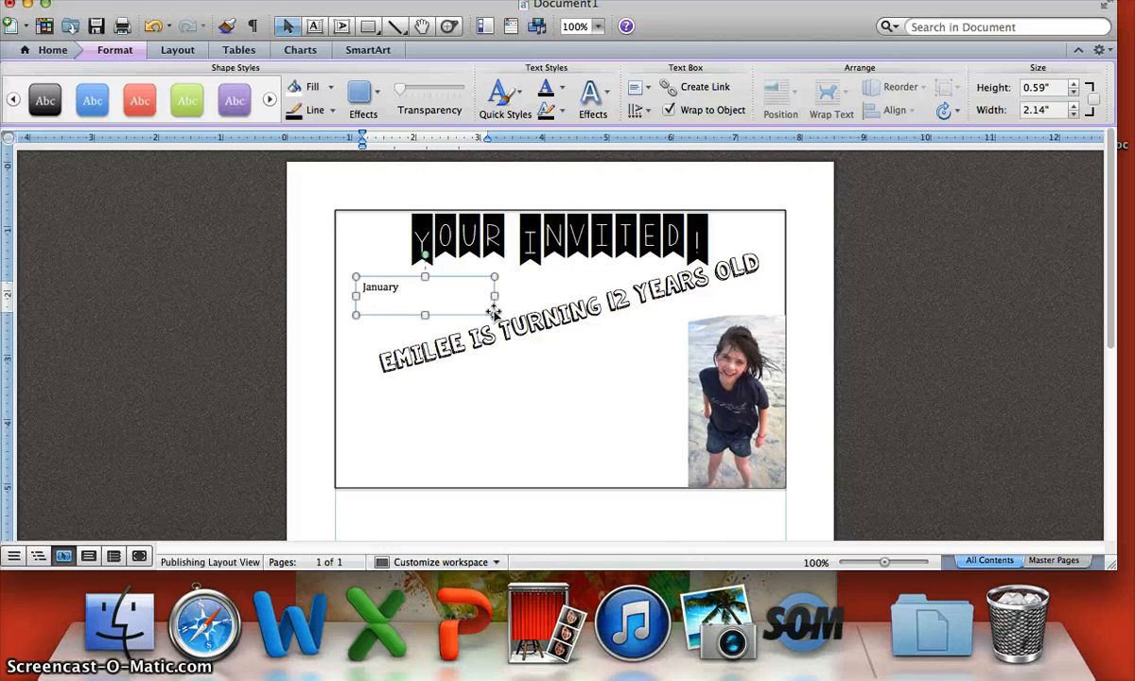
{"action": "type", "text": " 31st, 2"}
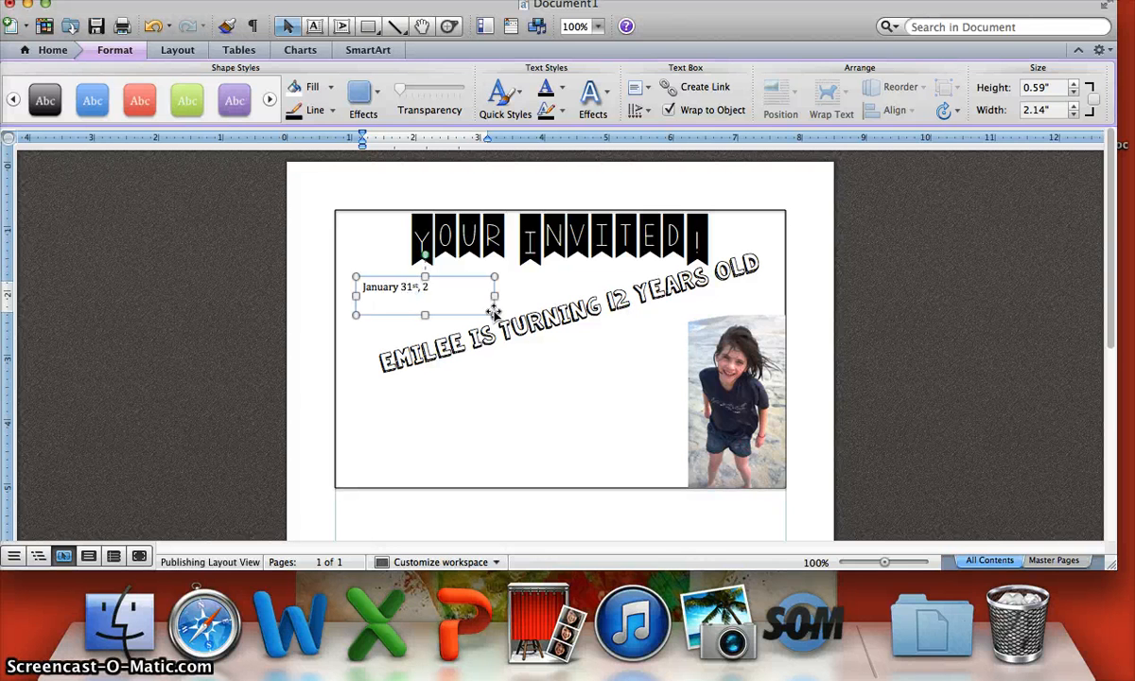
{"action": "type", "text": "015"}
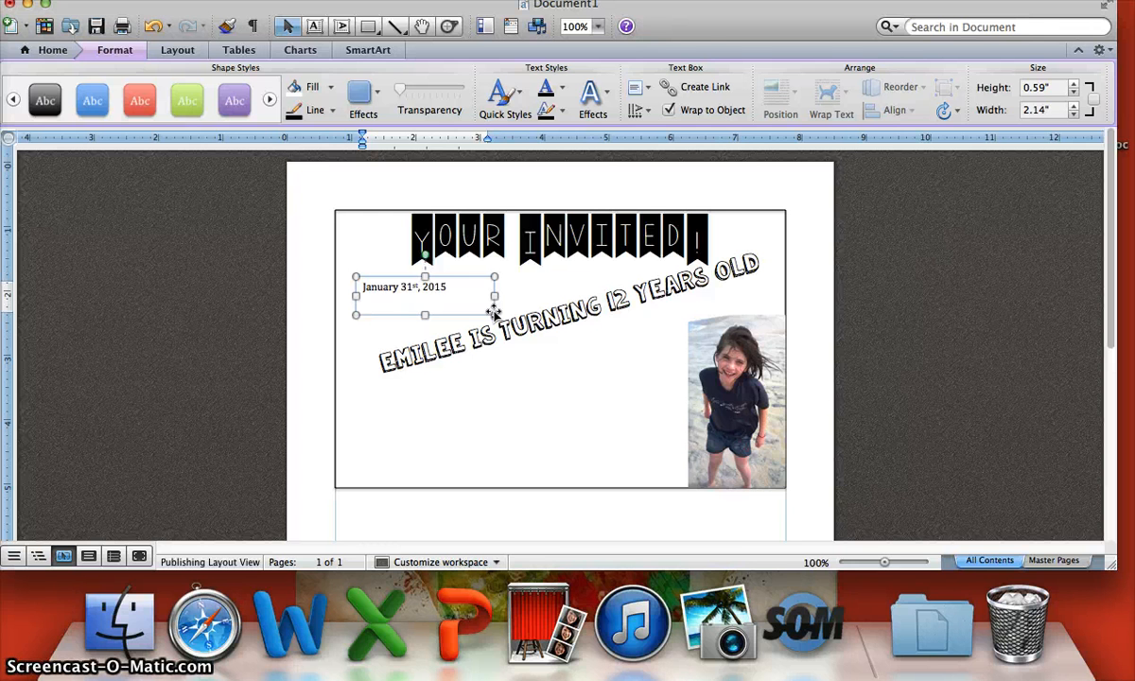
- Set the date text to the KG Summer Sunshine Blackout font and widen its text box to fit the full date
{"action": "left_click_drag", "start_coordinate": [453, 288], "coordinate": [438, 287]}
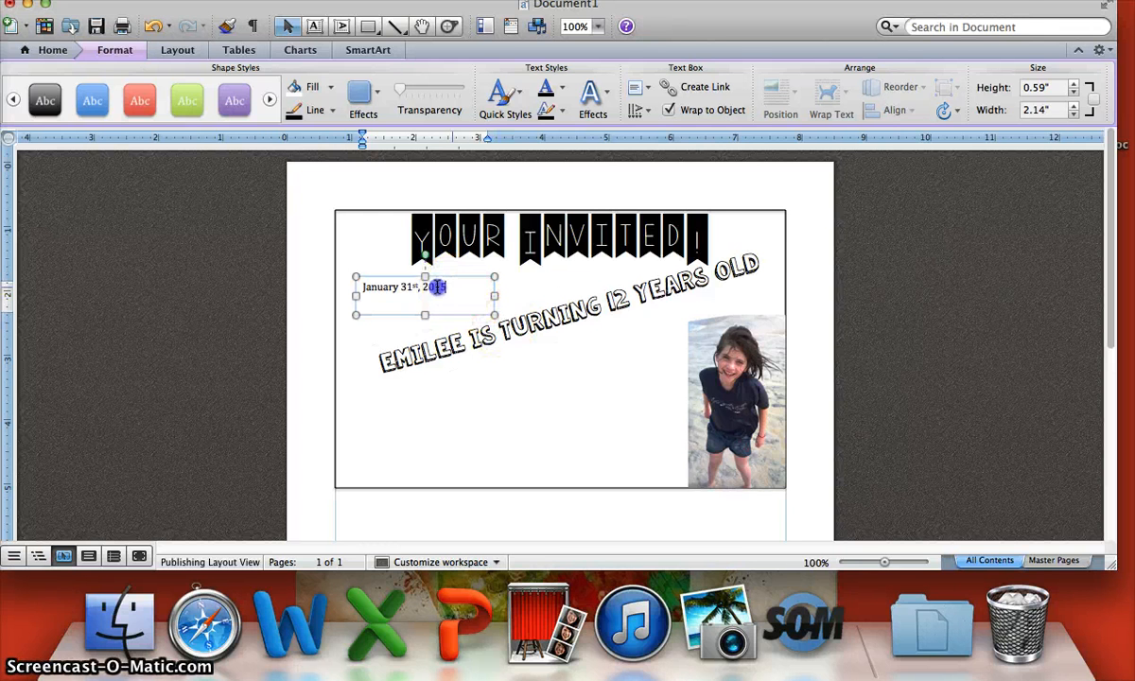
{"action": "left_click", "coordinate": [57, 50]}
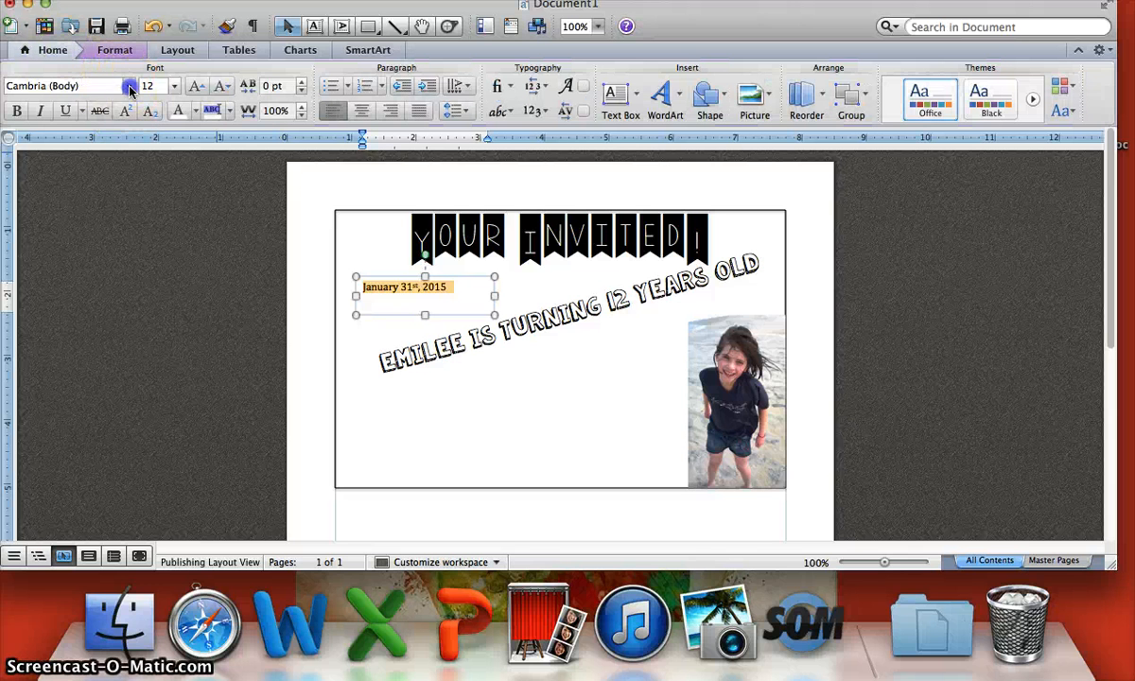
{"action": "left_click", "coordinate": [129, 86]}
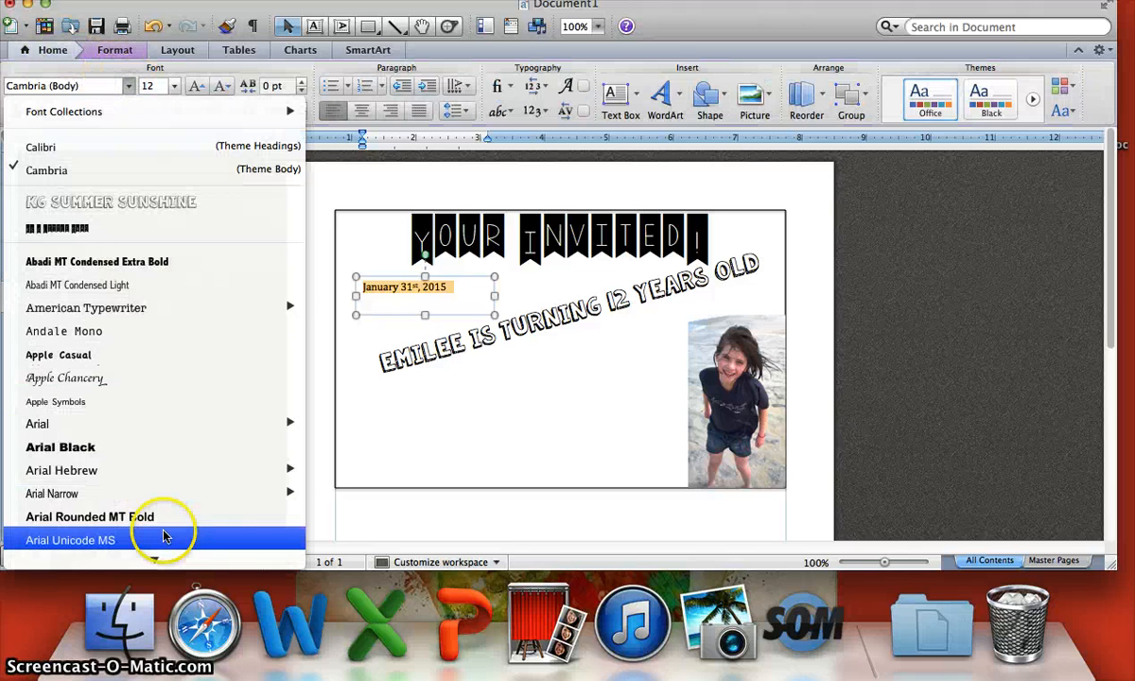
{"action": "mouse_move", "coordinate": [156, 568]}
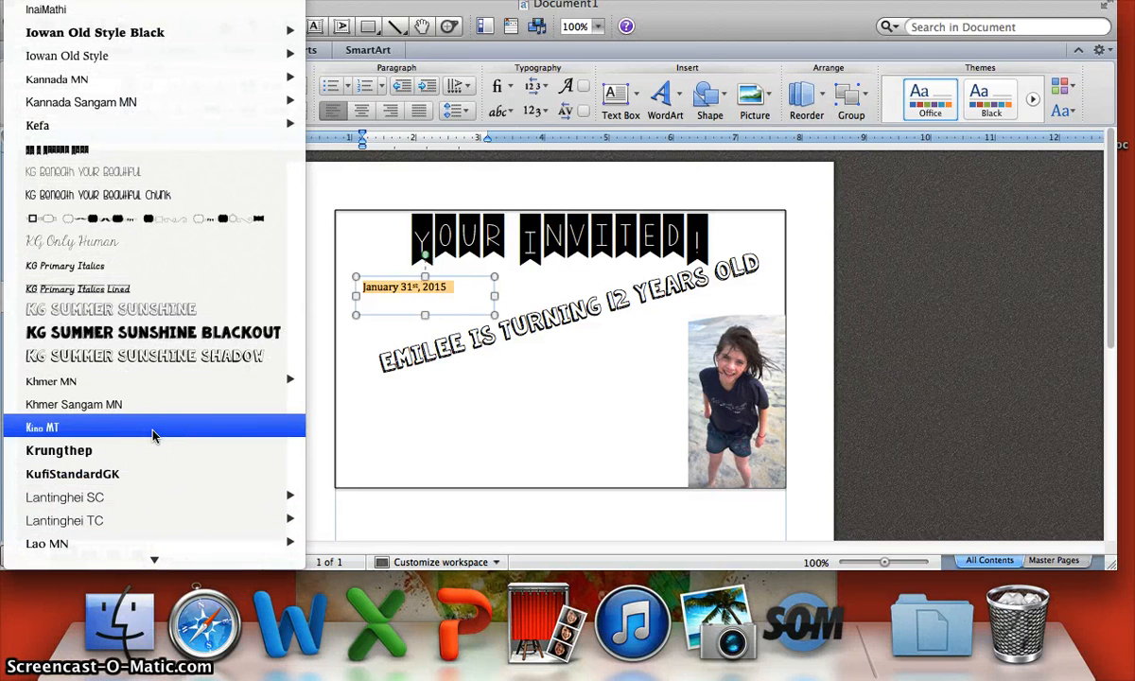
{"action": "left_click", "coordinate": [164, 340]}
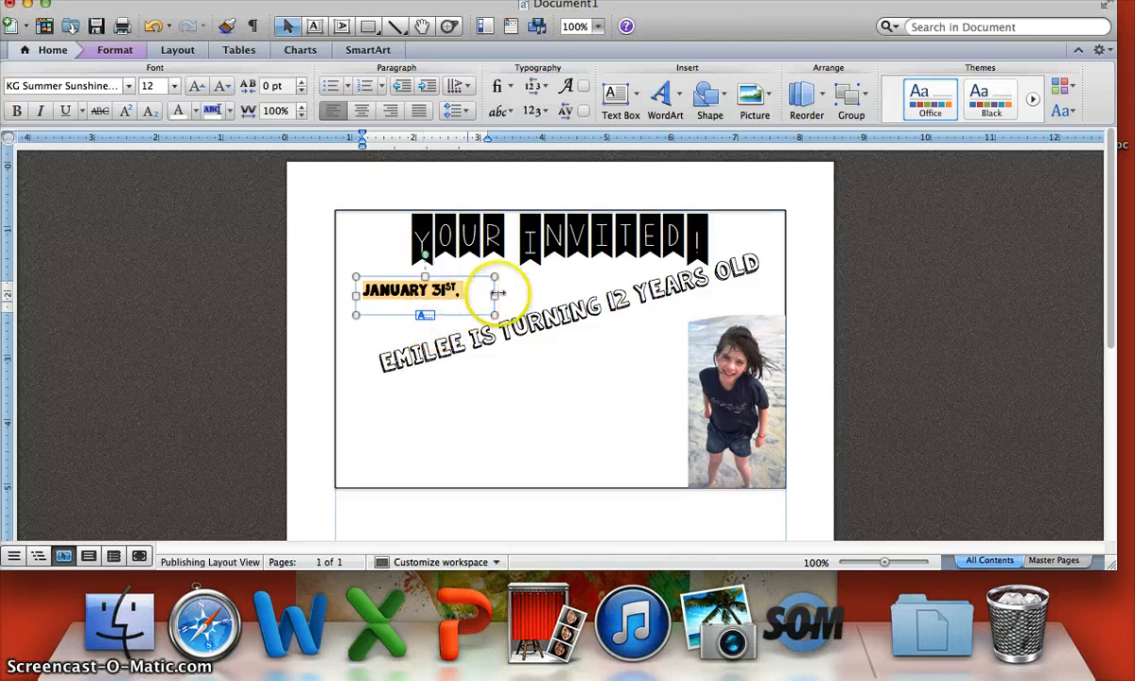
{"action": "left_click_drag", "start_coordinate": [495, 296], "coordinate": [520, 296]}
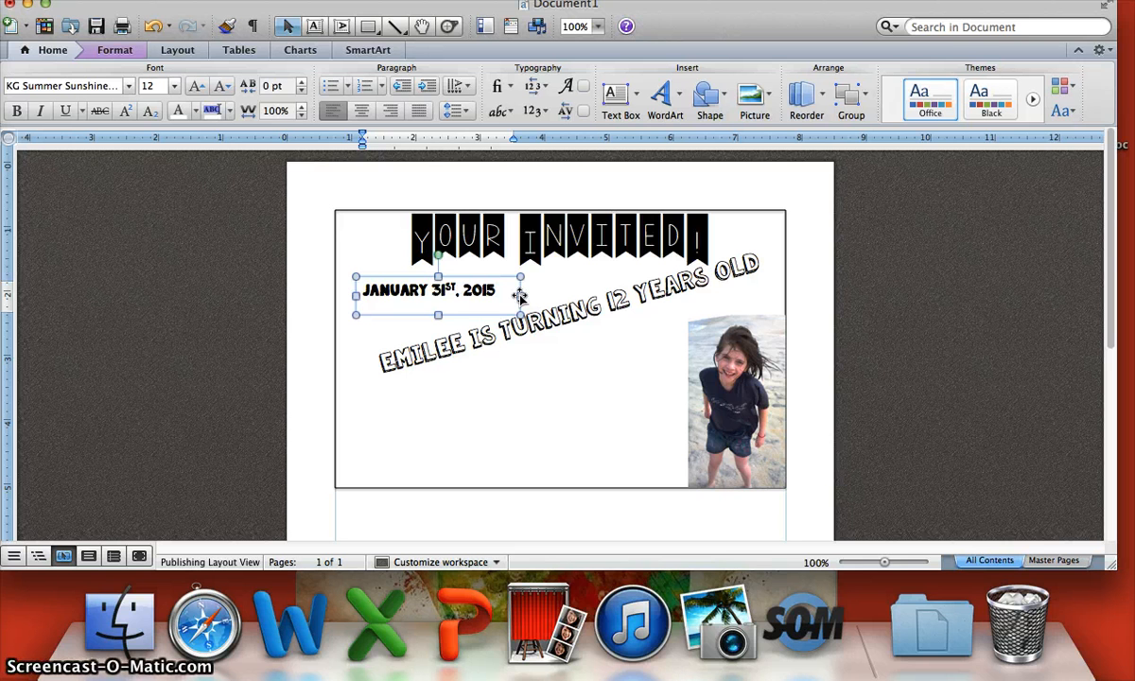
- Make the date's text box taller and add a second line reading "2:00 PM - 6:00 PM"
{"action": "left_click", "coordinate": [438, 314]}
{"action": "left_click", "coordinate": [493, 290]}
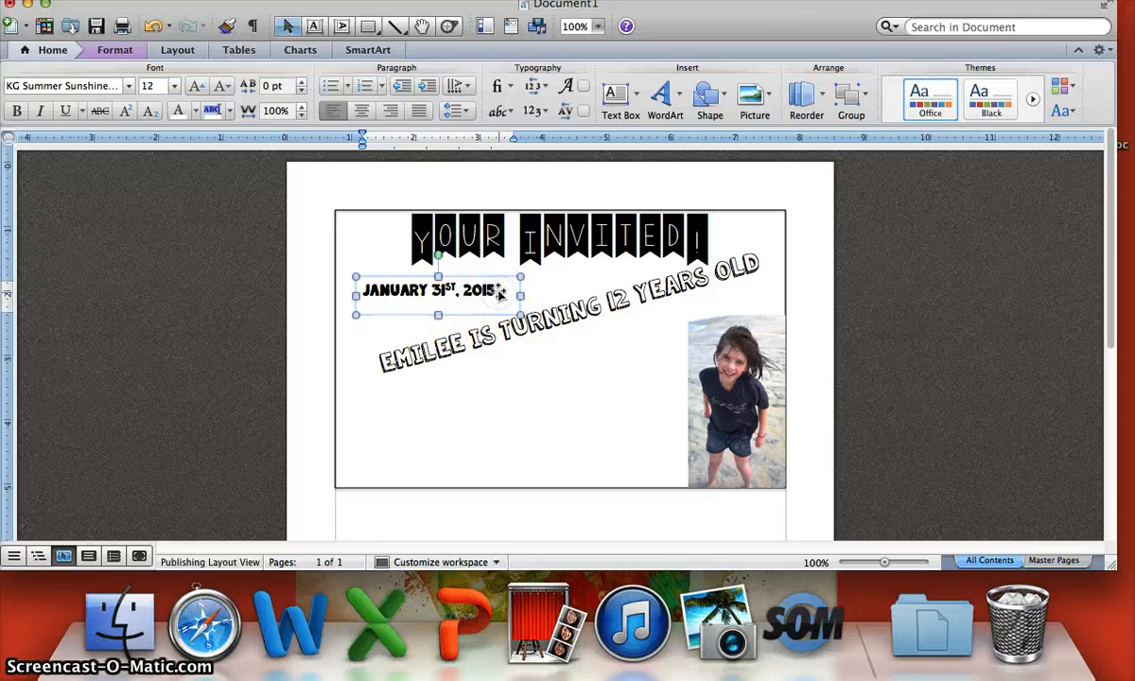
{"action": "left_click", "coordinate": [500, 294]}
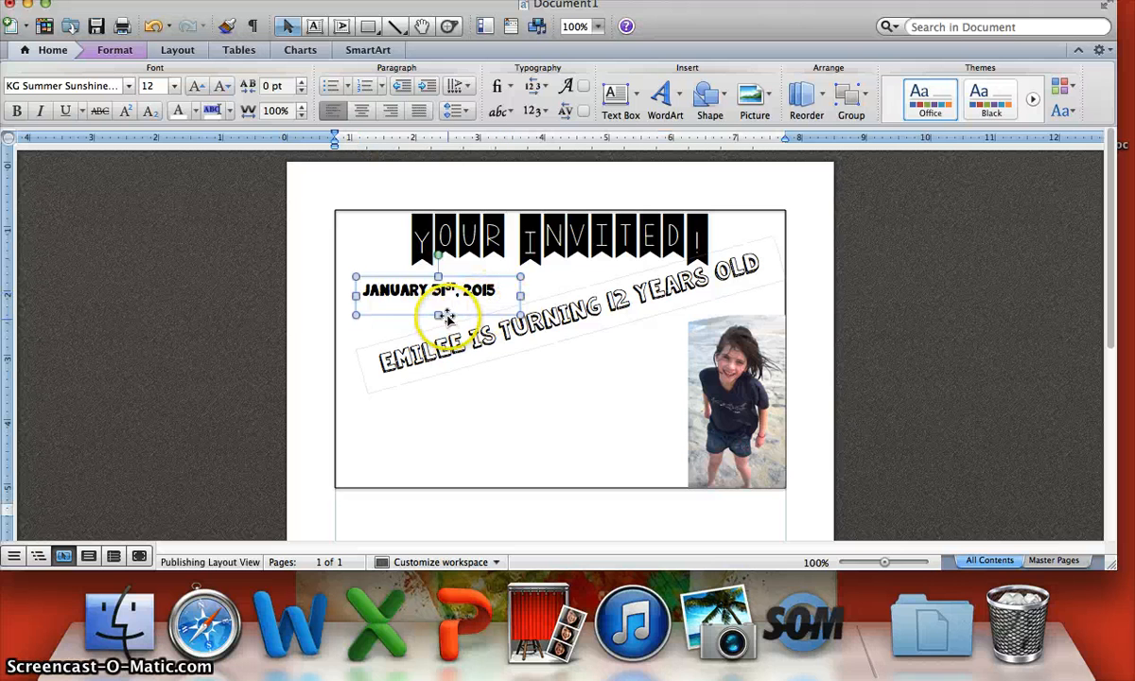
{"action": "mouse_move", "coordinate": [437, 315]}
{"action": "left_mouse_down"}
{"action": "mouse_move", "coordinate": [438, 348]}
{"action": "mouse_move", "coordinate": [438, 336]}
{"action": "left_mouse_up"}
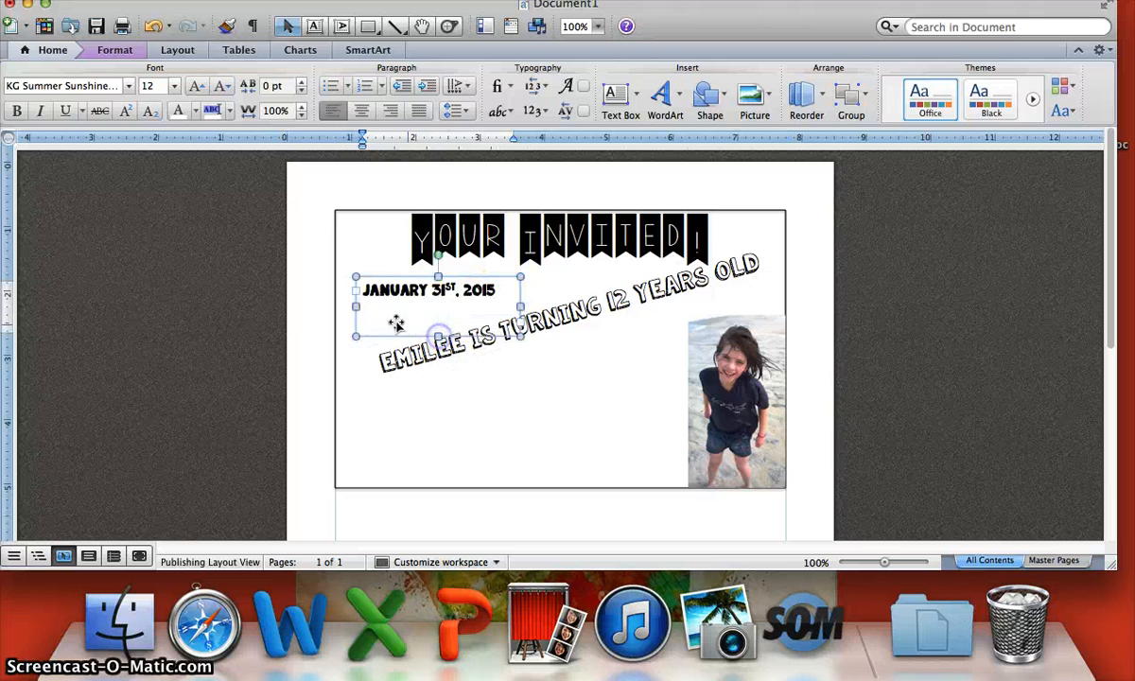
{"action": "left_click", "coordinate": [377, 314]}
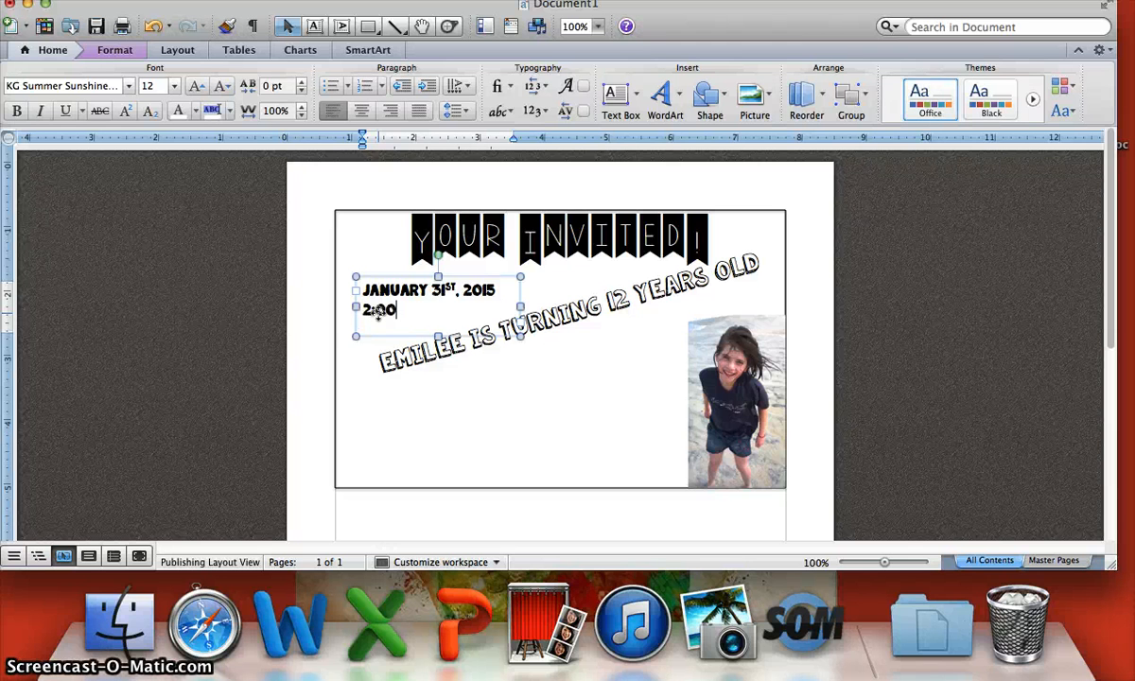
{"action": "type", "text": "2:00 PM - 6:00 PM"}
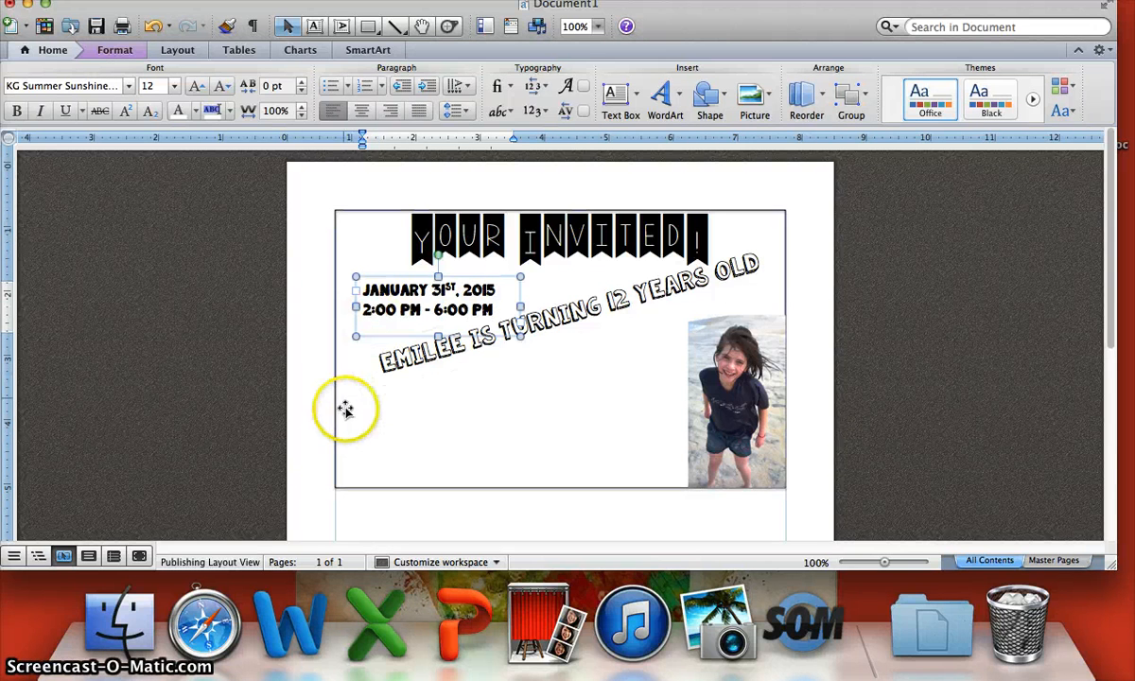
{"action": "left_click", "coordinate": [374, 438]}
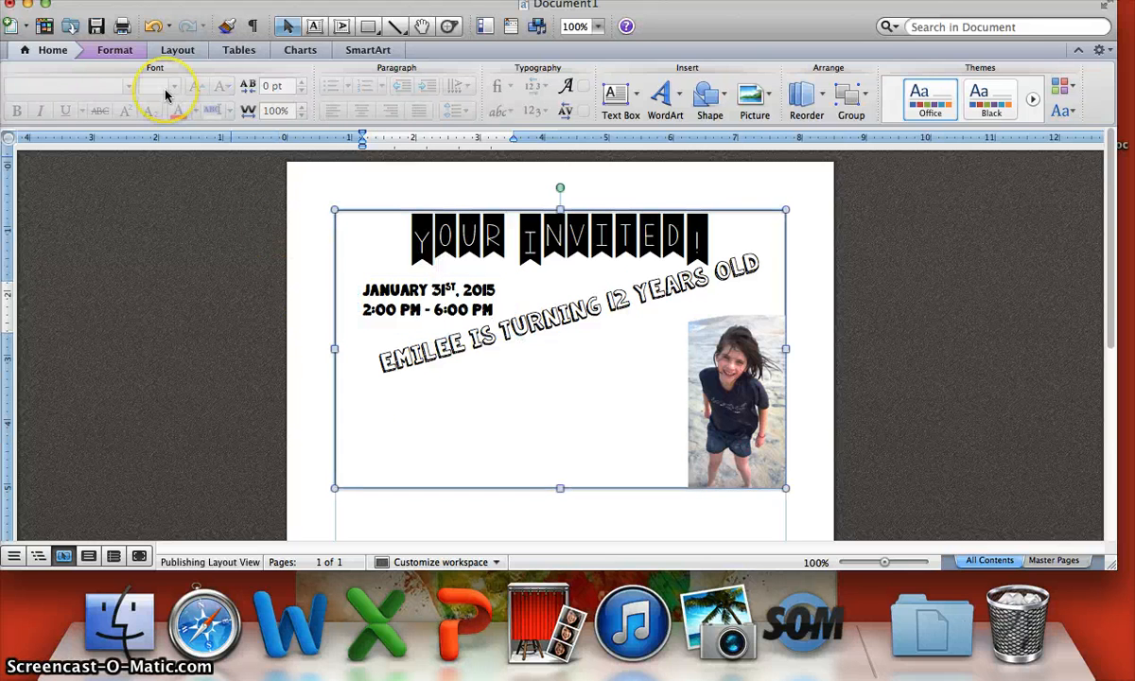
- Draw a text box between the tilted birthday line and the photo and enter "Viroqua Community Area"
{"action": "left_click", "coordinate": [315, 27]}
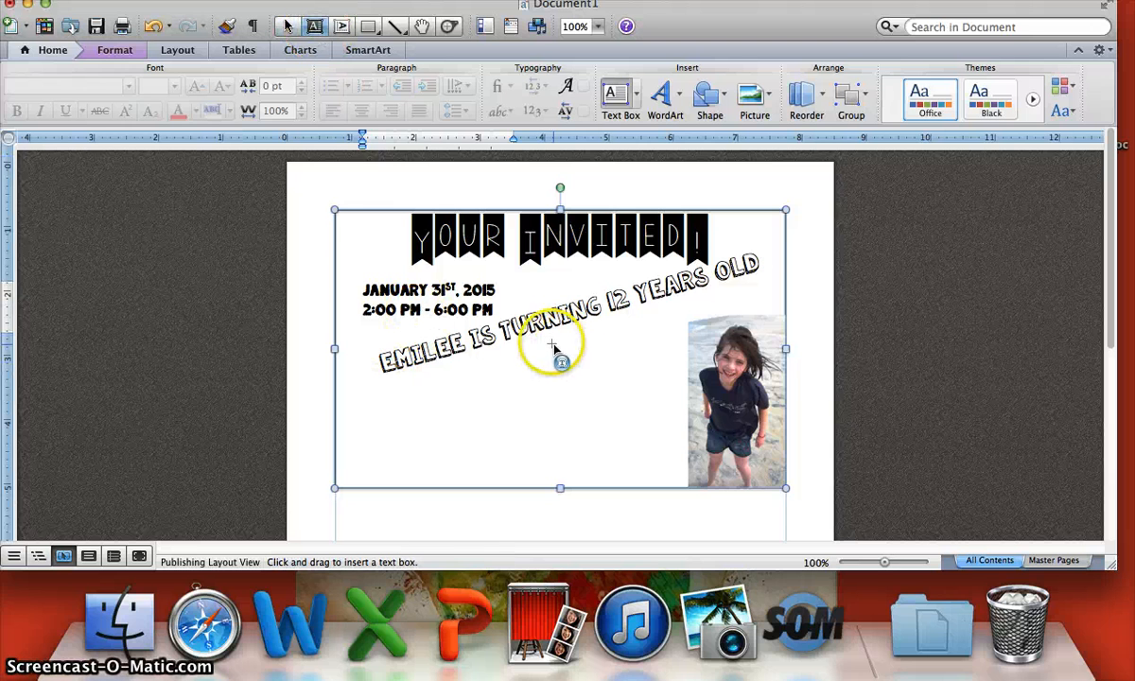
{"action": "left_click_drag", "start_coordinate": [542, 336], "coordinate": [681, 379]}
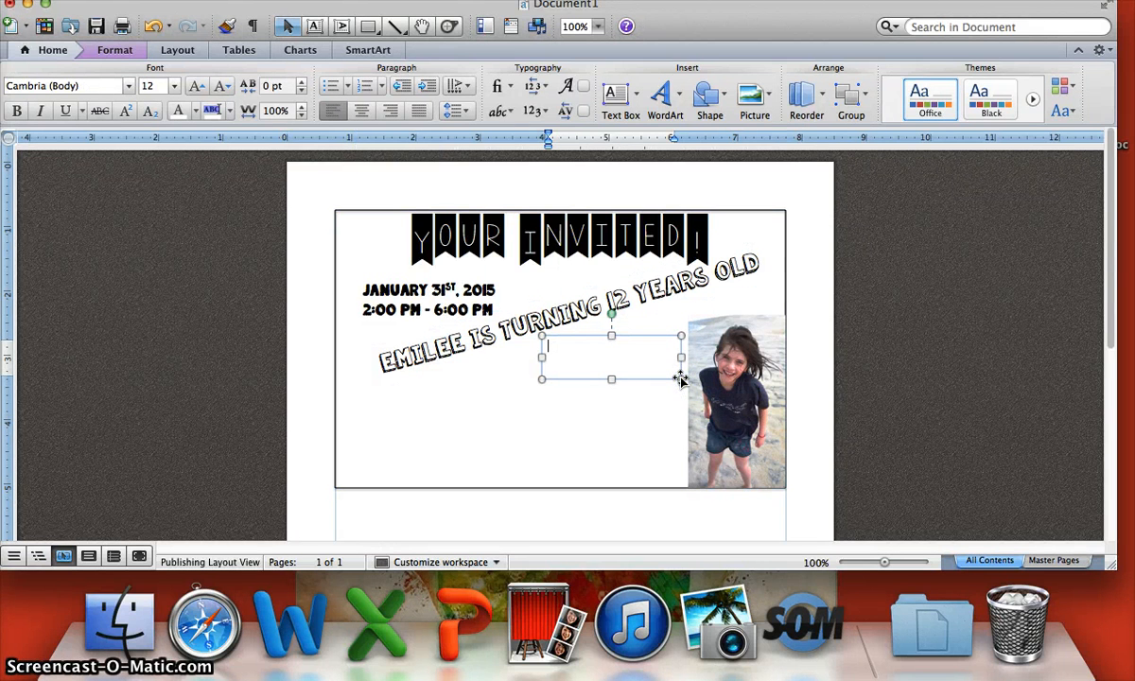
{"action": "type", "text": "Viroqua Community"}
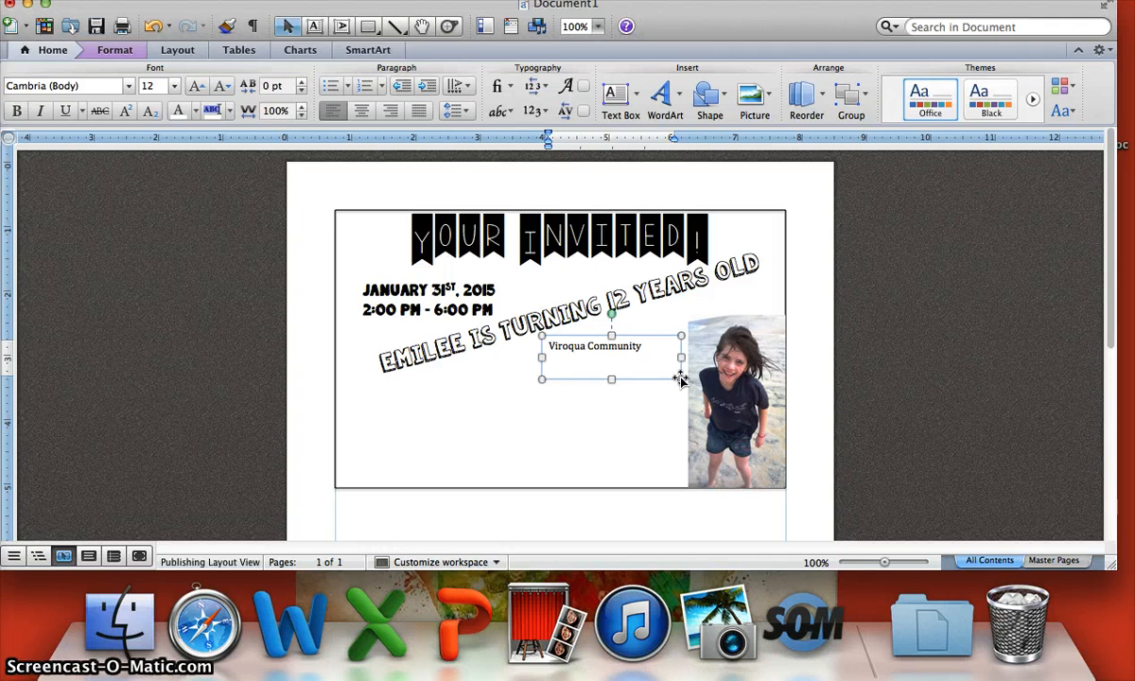
{"action": "type", "text": " Area"}
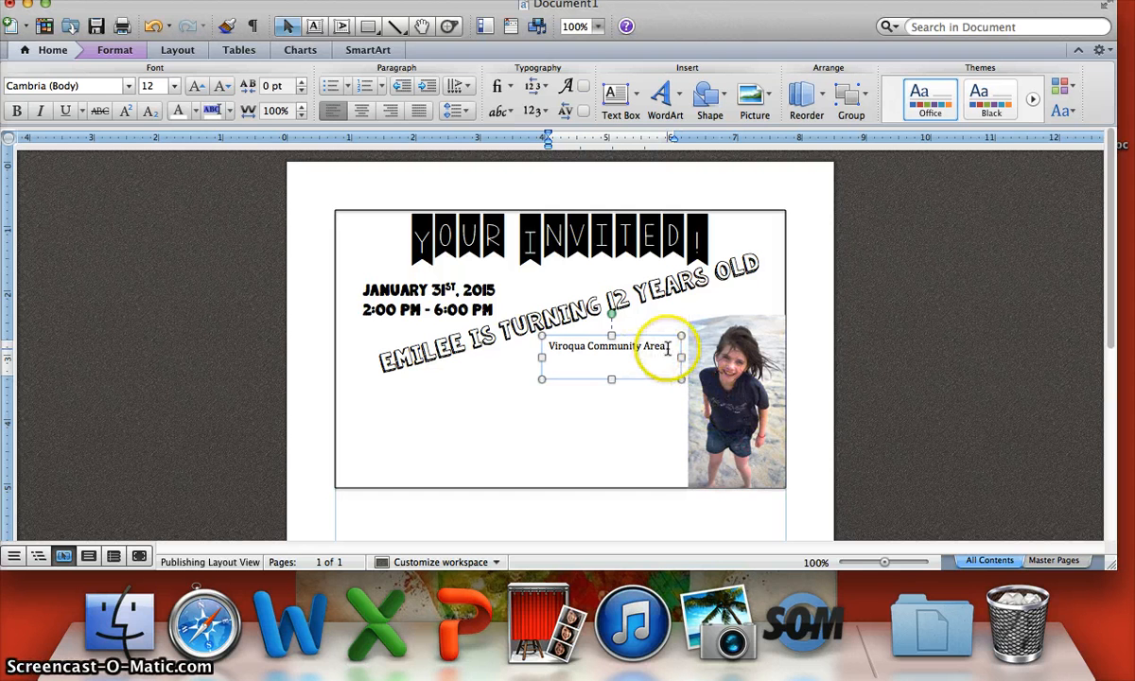
- Set the venue text to KG Summer Sunshine Blackout and widen its text box on both sides to fit one line
{"action": "left_click", "coordinate": [642, 351]}
{"action": "left_click_drag", "start_coordinate": [642, 350], "coordinate": [548, 353]}
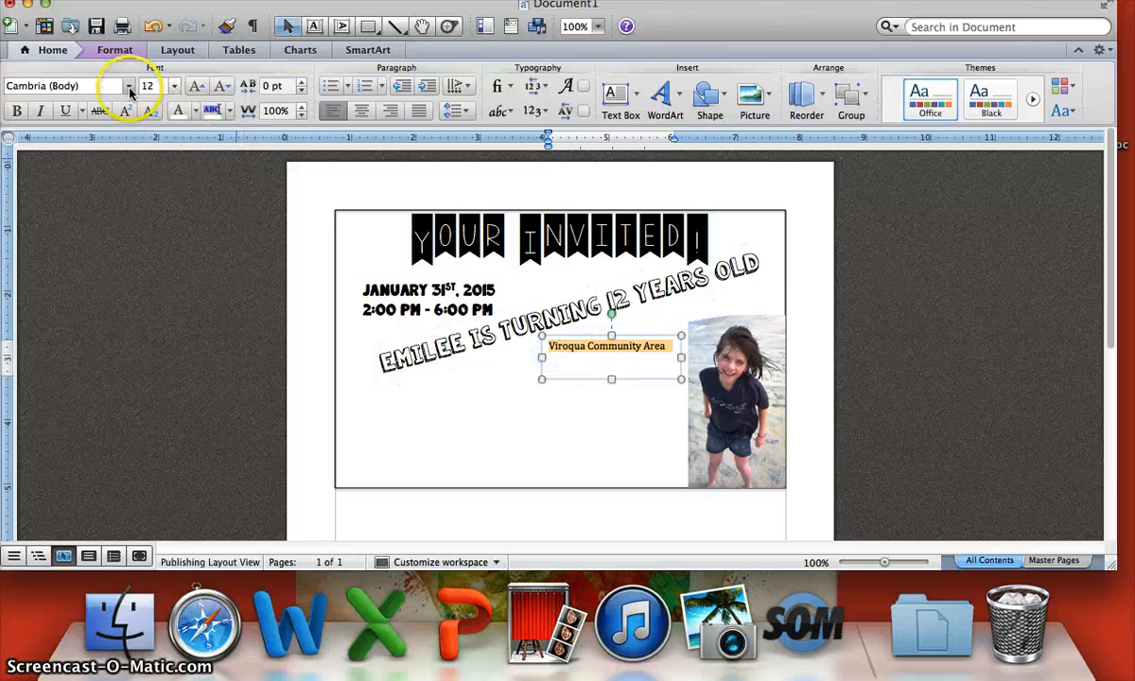
{"action": "left_click", "coordinate": [128, 86]}
{"action": "mouse_move", "coordinate": [163, 573]}
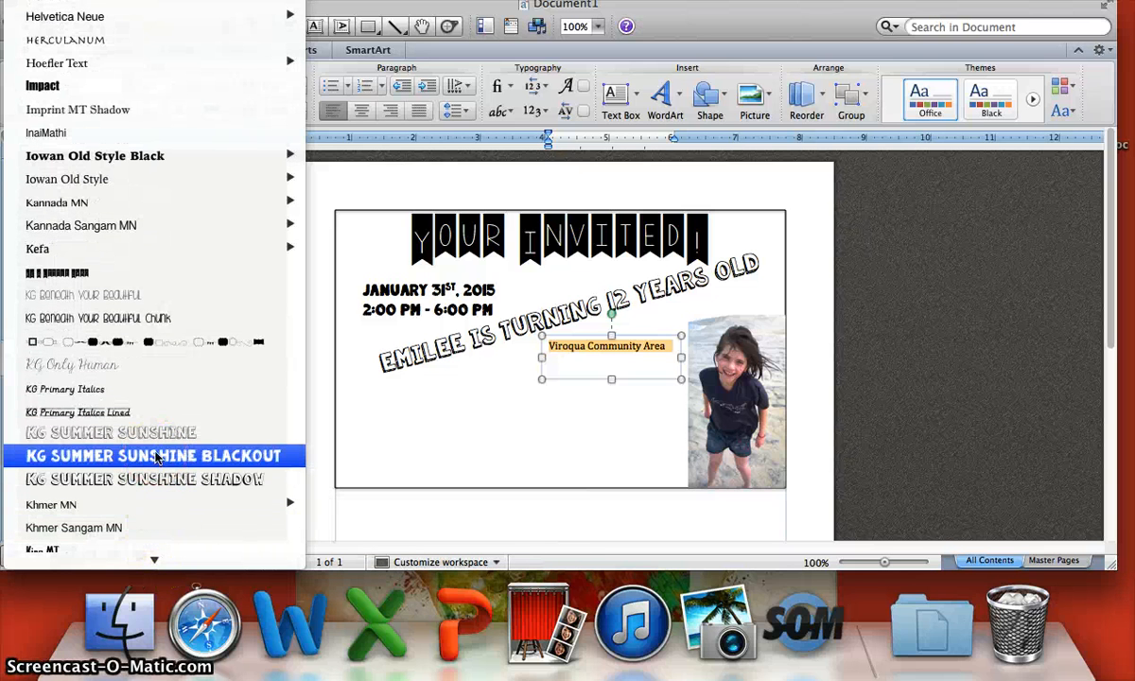
{"action": "left_click", "coordinate": [157, 457]}
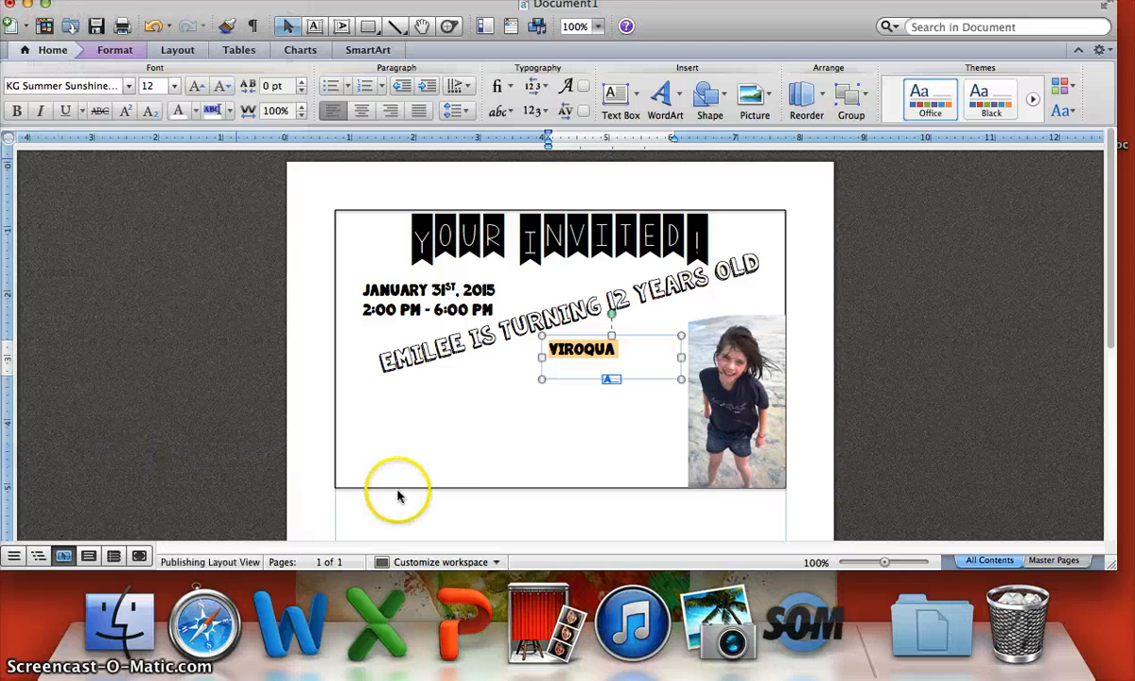
{"action": "left_click_drag", "start_coordinate": [542, 358], "coordinate": [514, 356]}
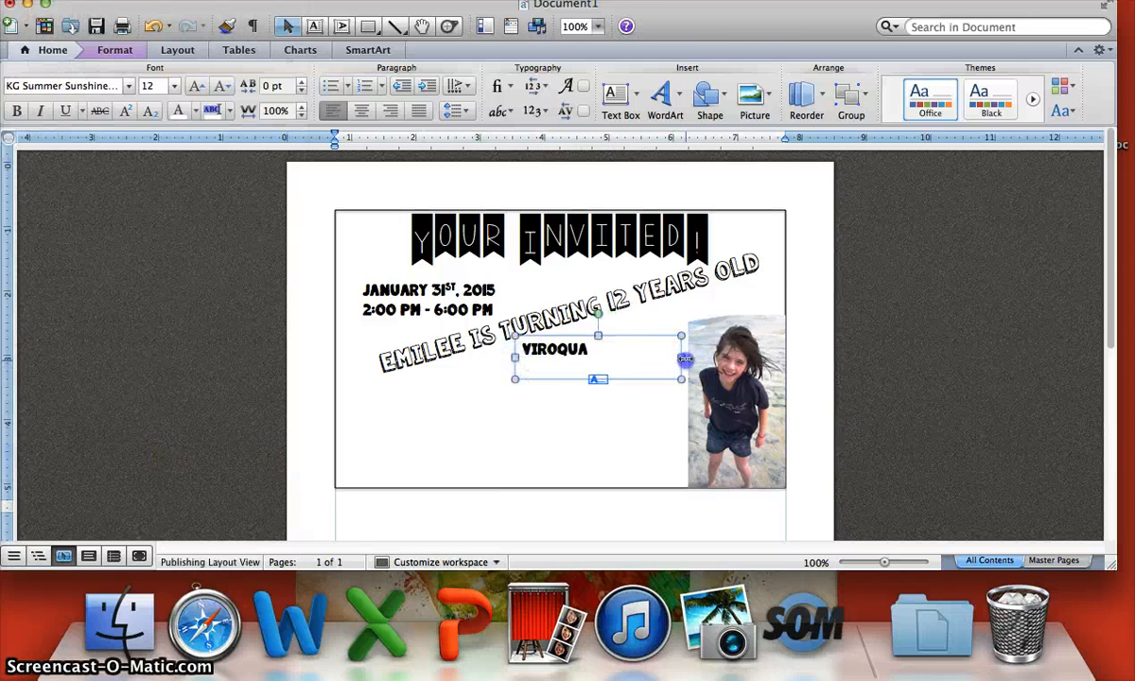
{"action": "left_click_drag", "start_coordinate": [682, 359], "coordinate": [762, 357]}
{"action": "left_click", "coordinate": [654, 380]}
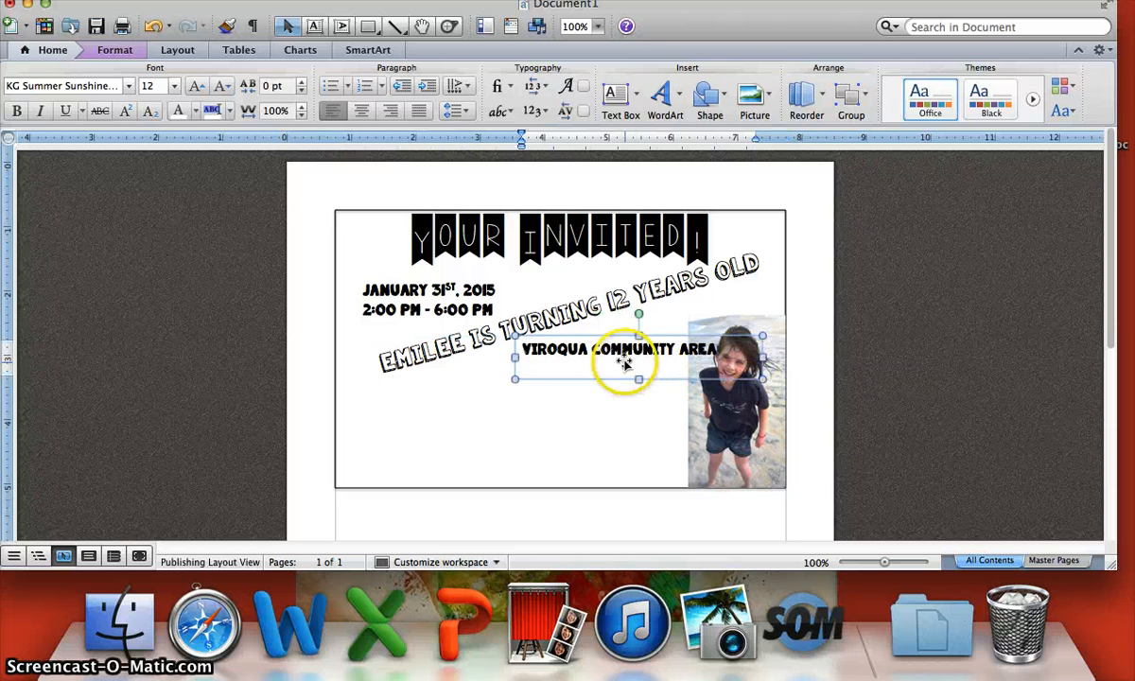
- Nudge the venue text box left, away from the girl's face, and correct its wording to "Viroqua Community Arena"
{"action": "left_click", "coordinate": [610, 381]}
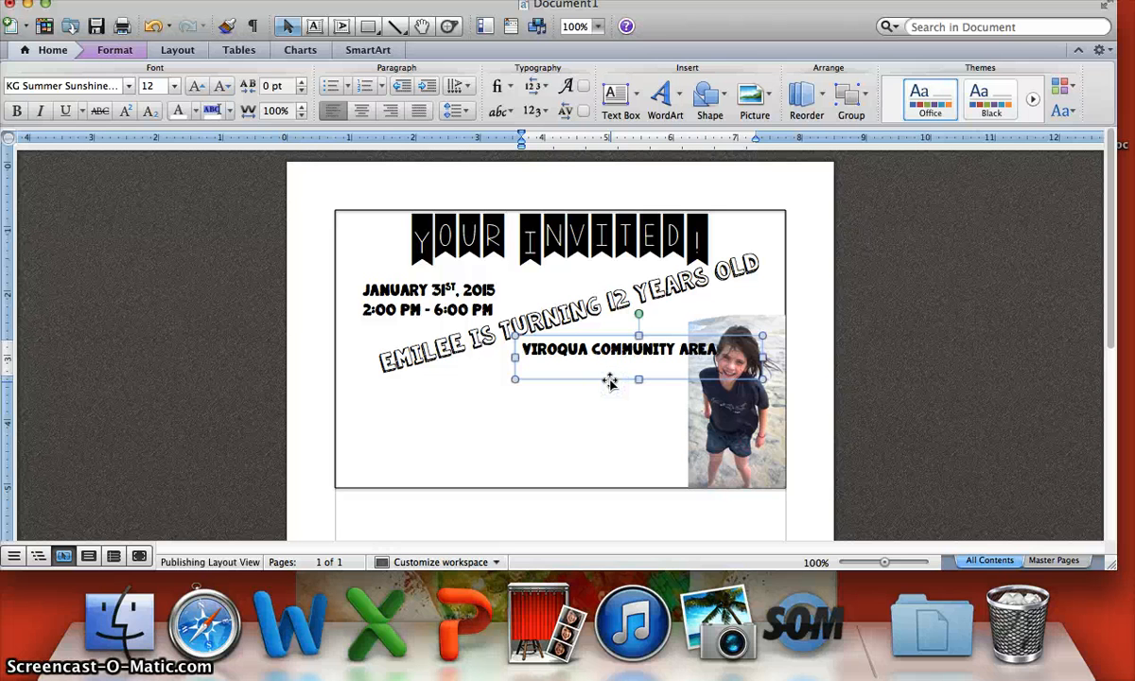
{"action": "key", "text": "Left"}
{"action": "key", "text": "Left"}
{"action": "key", "text": "Left"}
{"action": "key", "text": "Left"}
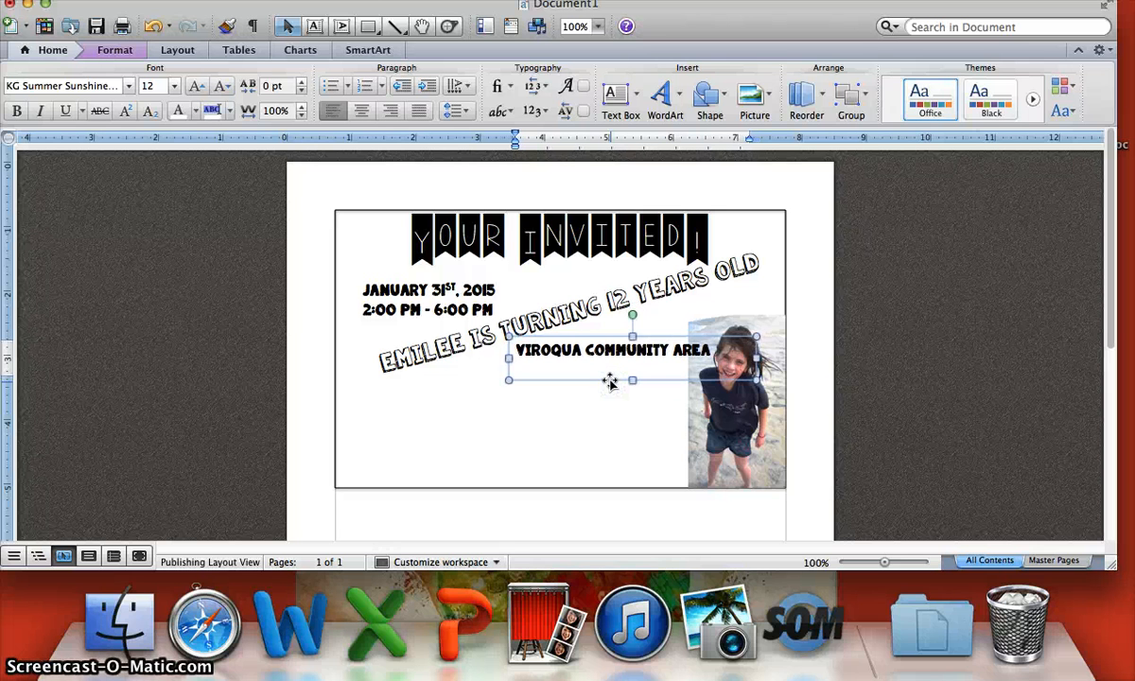
{"action": "key", "text": "Left"}
{"action": "key", "text": "Left"}
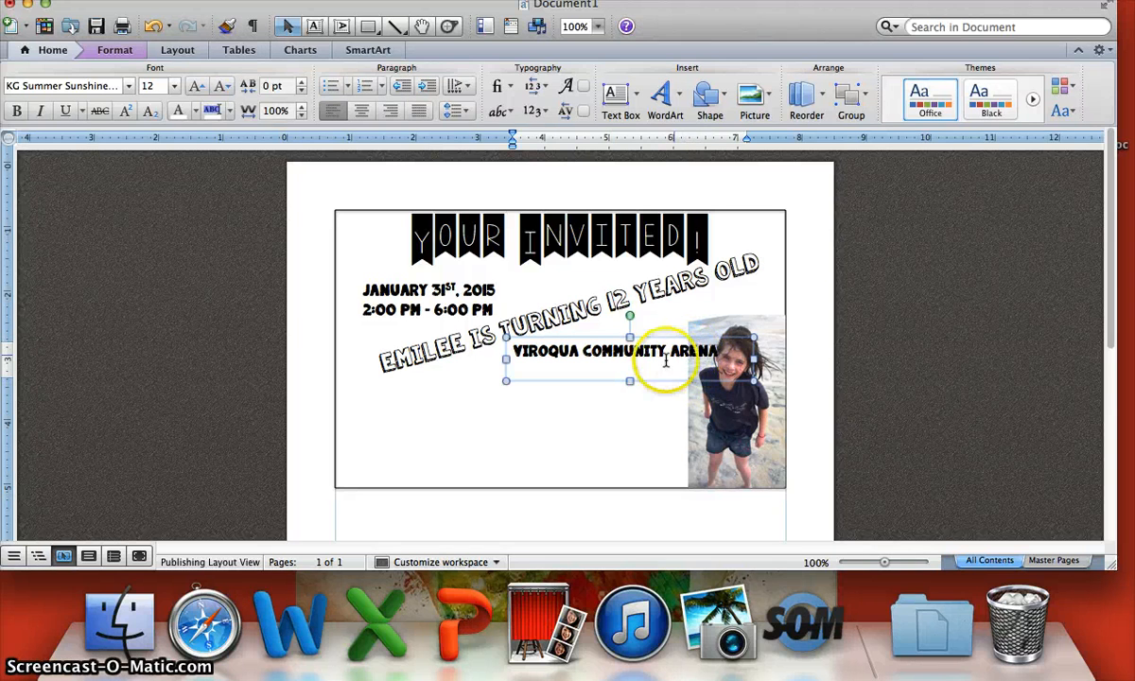
- Nudge the venue text box further left and slightly down, clear of the girl's face and the birthday line
{"action": "left_click_drag", "start_coordinate": [660, 379], "coordinate": [660, 379]}
{"action": "key", "text": "Left"}
{"action": "key", "text": "Left"}
{"action": "key", "text": "Left"}
{"action": "key", "text": "Left"}
{"action": "key", "text": "Left"}
{"action": "key", "text": "Left"}
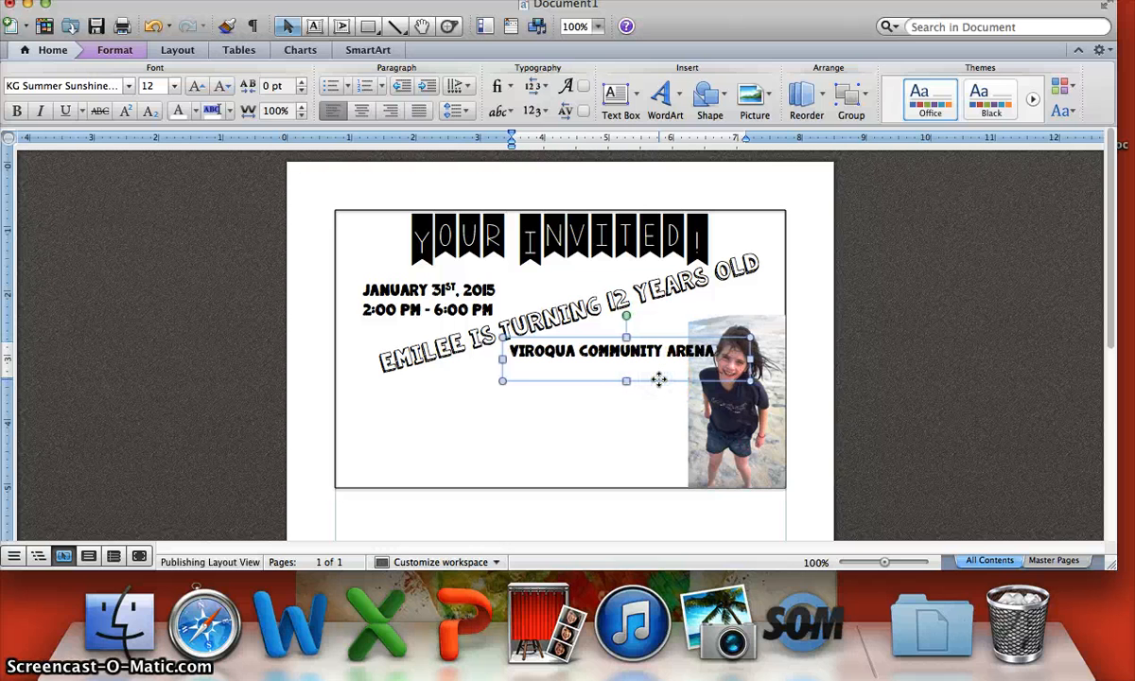
{"action": "key", "text": "Down"}
{"action": "key", "text": "Down"}
{"action": "key", "text": "Down"}
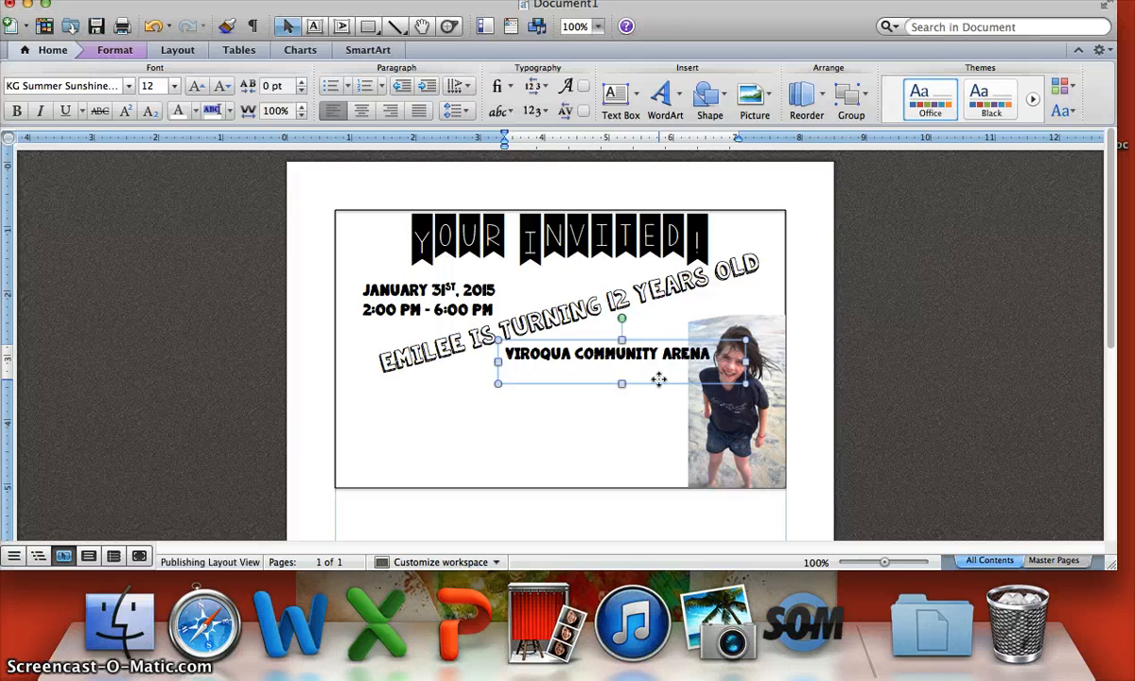
{"action": "left_click", "coordinate": [520, 420]}
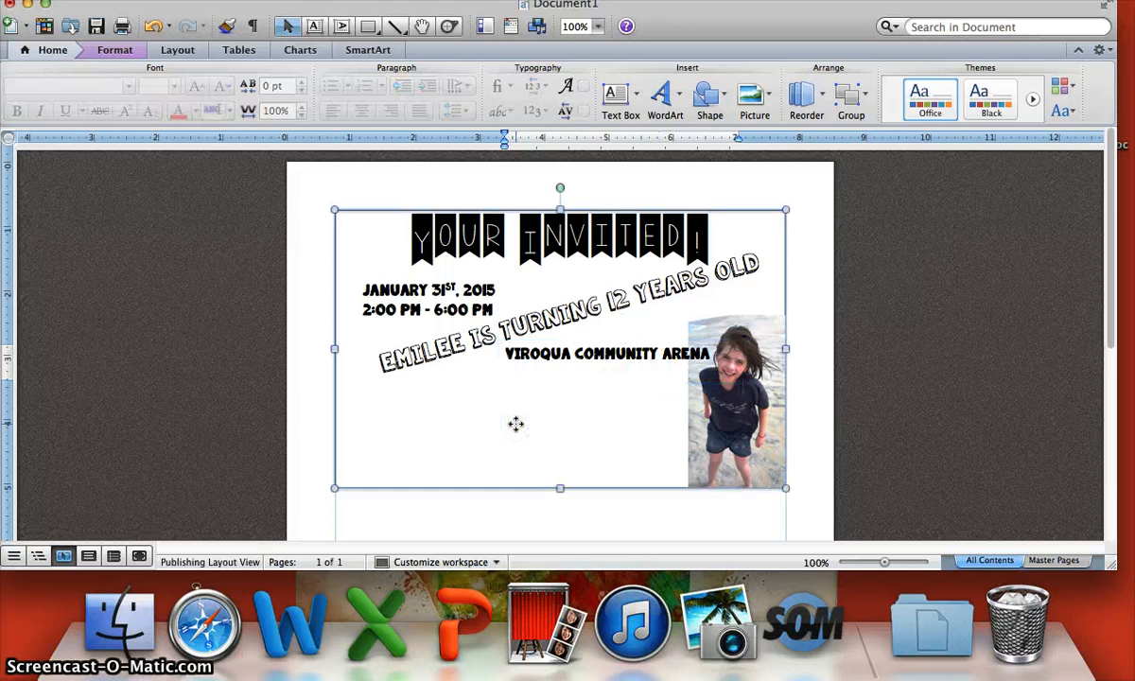
- Nudge the tilted birthday line left and slightly down, away from the date and time text
{"action": "left_click", "coordinate": [456, 347]}
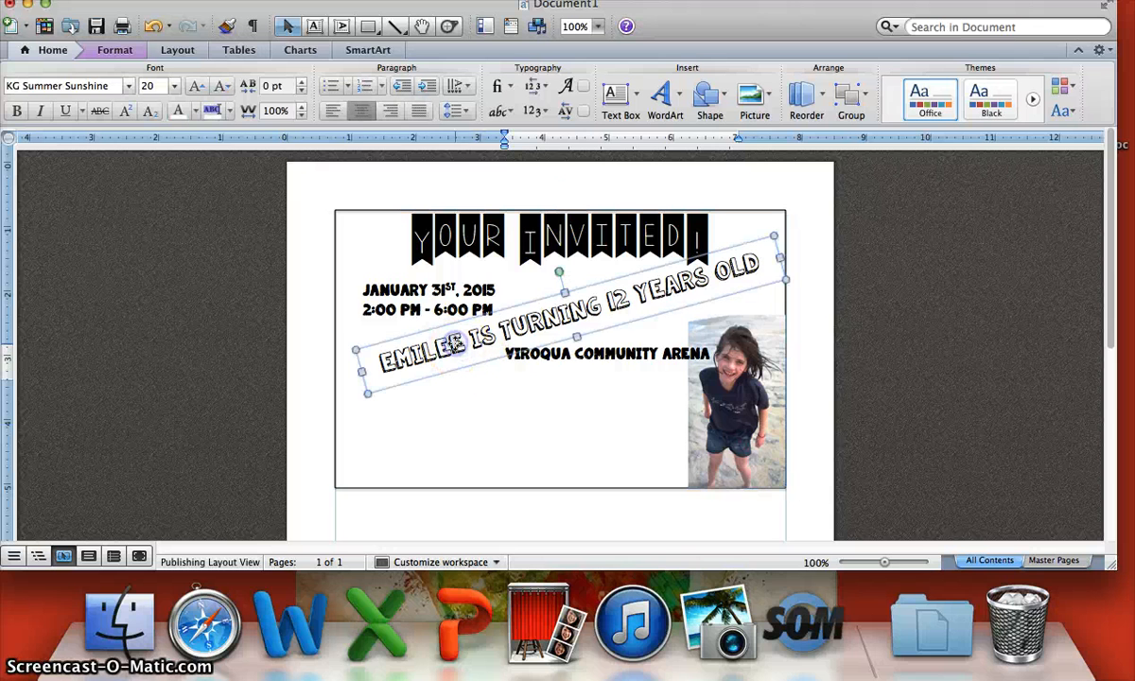
{"action": "key", "text": "Left"}
{"action": "key", "text": "Left"}
{"action": "key", "text": "Left"}
{"action": "key", "text": "Left"}
{"action": "key", "text": "Left"}
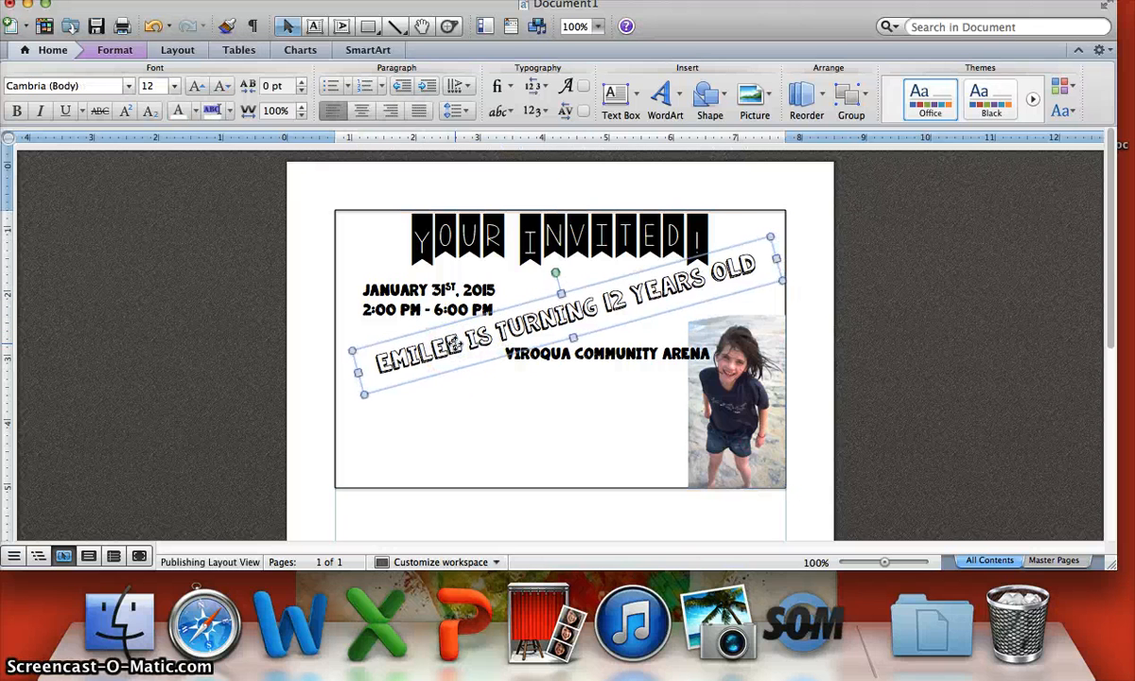
{"action": "key", "text": "Left"}
{"action": "key", "text": "Left"}
{"action": "left_click_drag", "start_coordinate": [453, 346], "coordinate": [452, 346]}
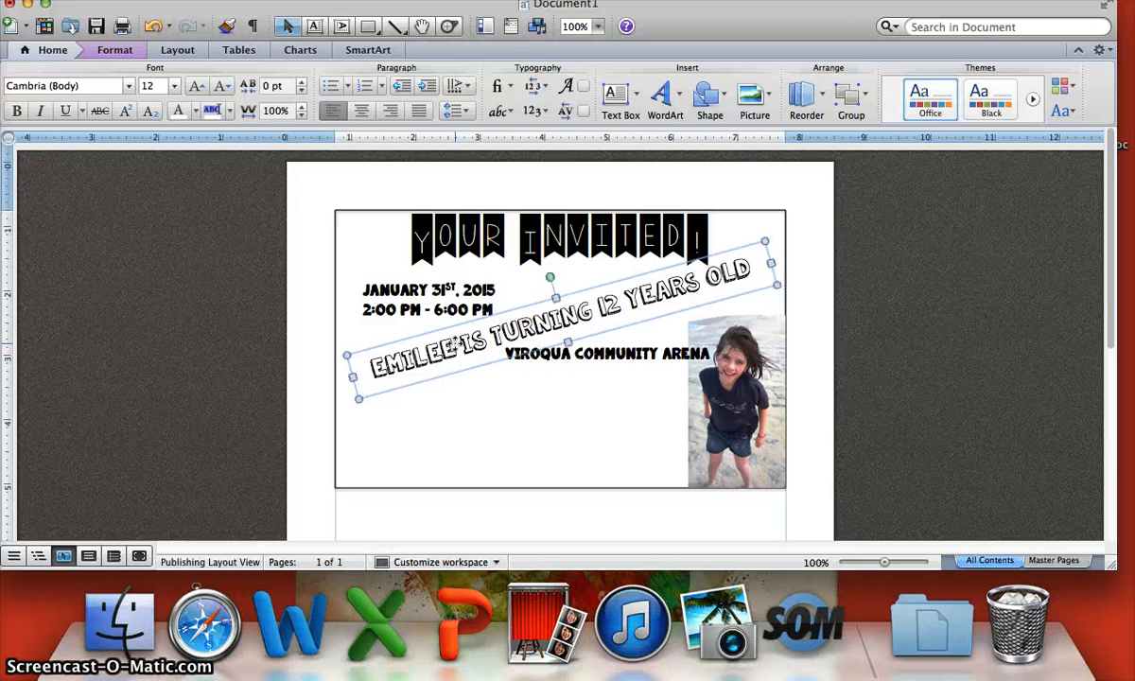
{"action": "left_click", "coordinate": [440, 455]}
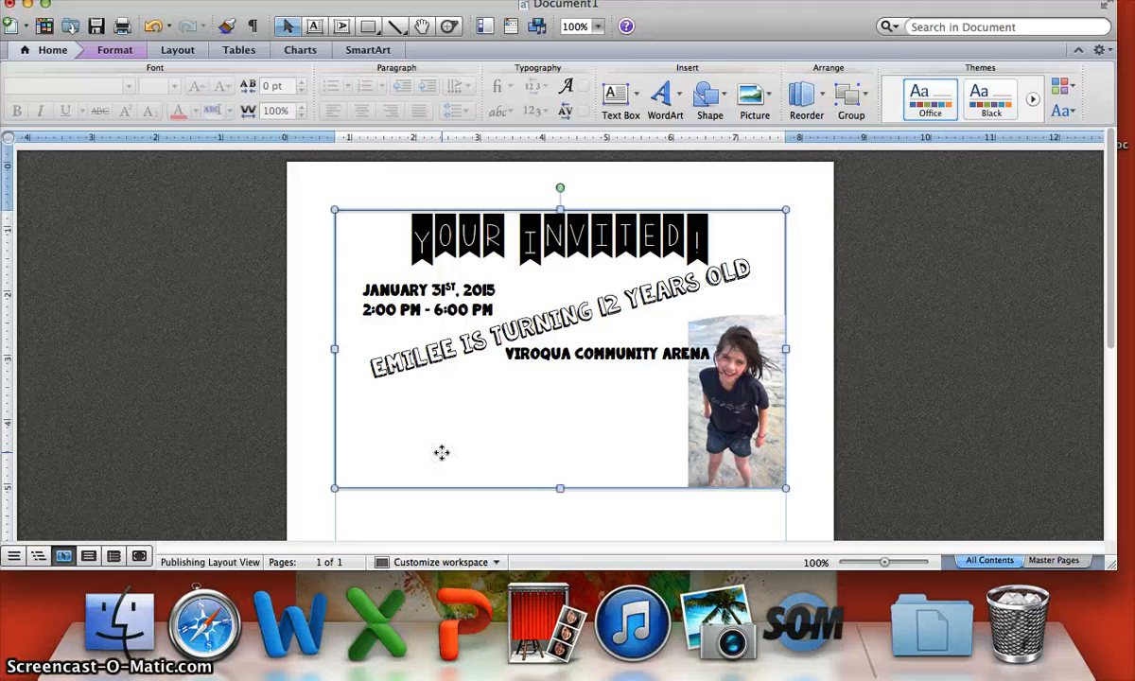
{"action": "left_click", "coordinate": [421, 359]}
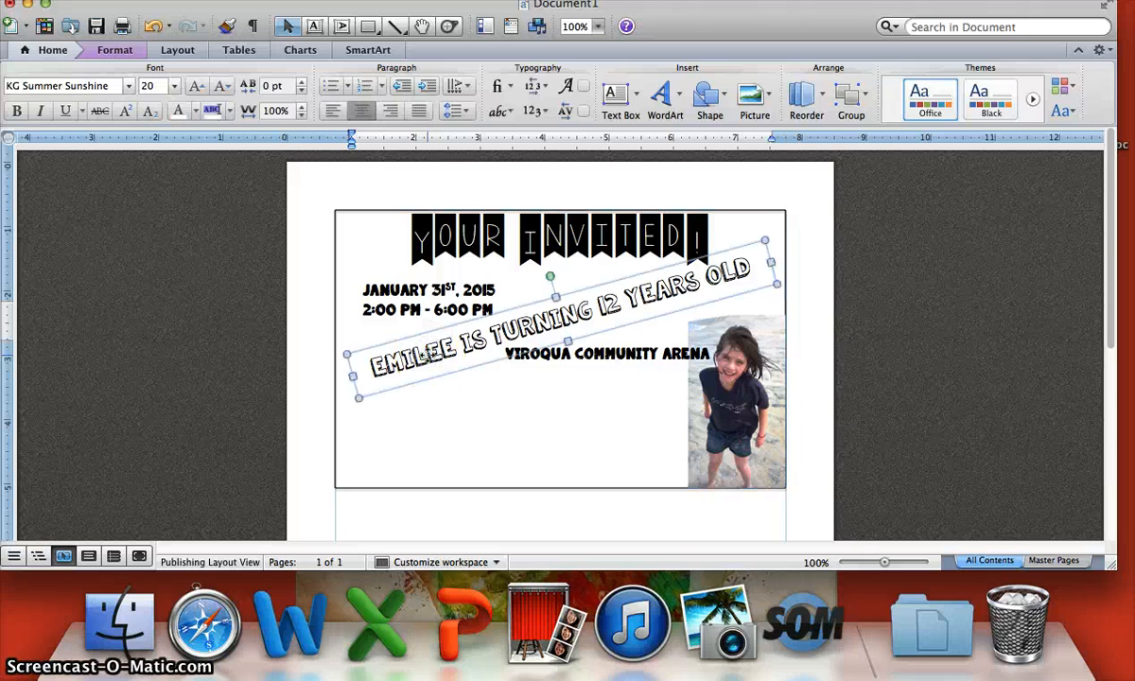
{"action": "left_click", "coordinate": [430, 433]}
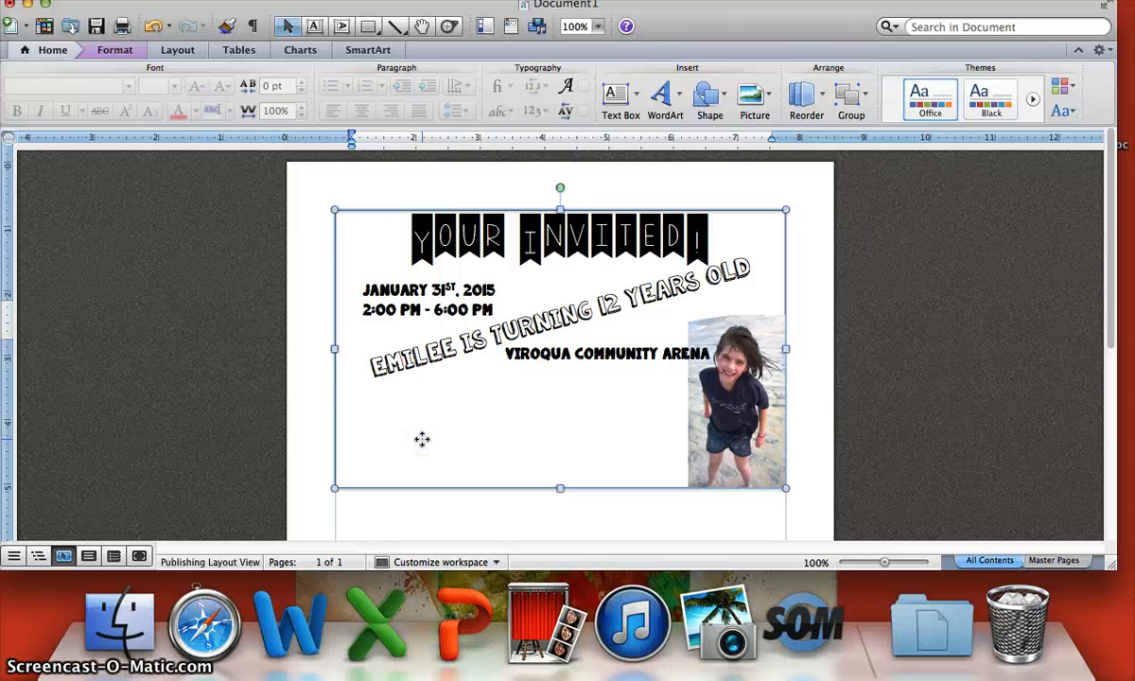
{"action": "left_click", "coordinate": [426, 369]}
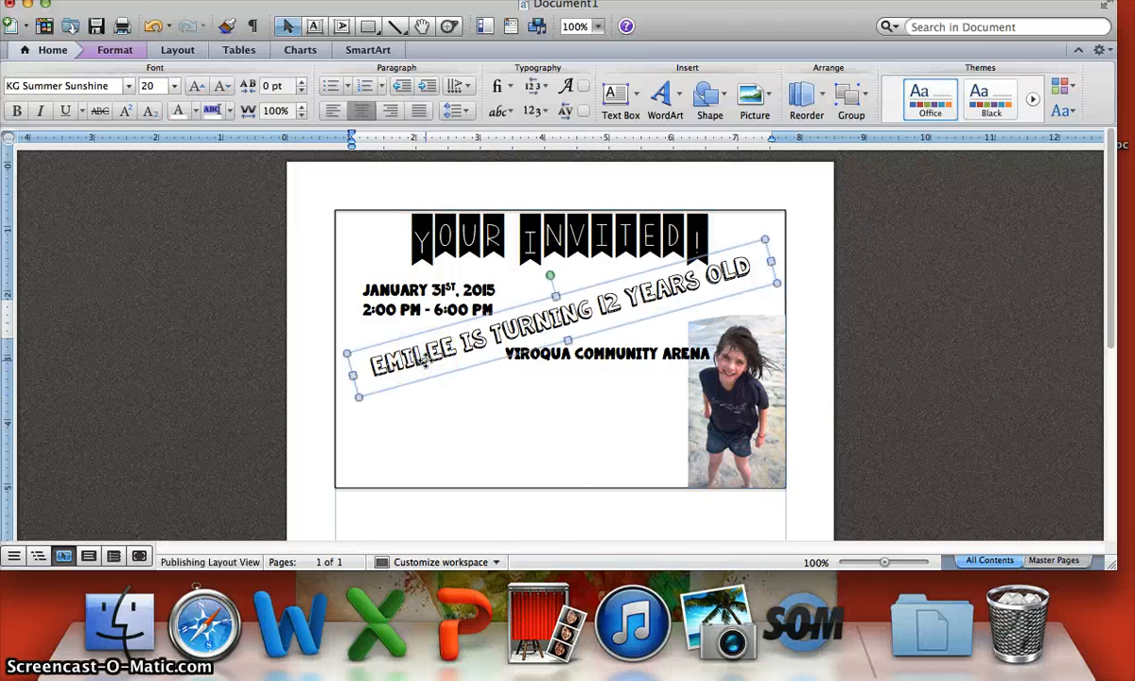
{"action": "left_click", "coordinate": [409, 424]}
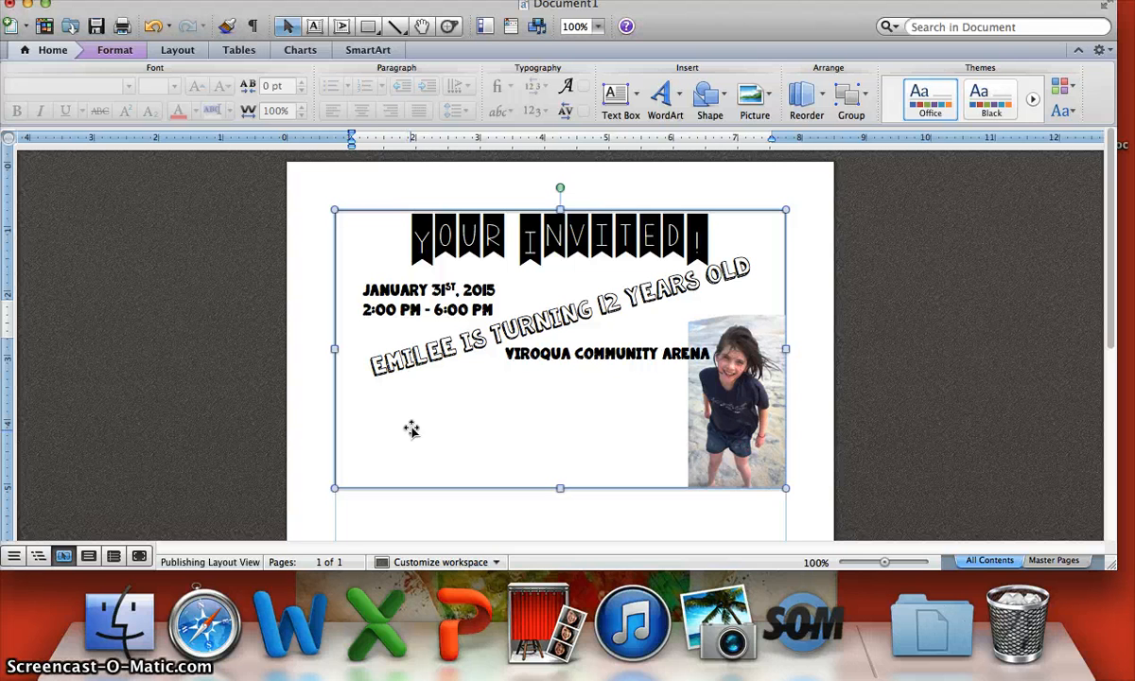
- Nudge the "Your Invited!" banner heading slightly up against the invitation's upper border
{"action": "left_click", "coordinate": [493, 240]}
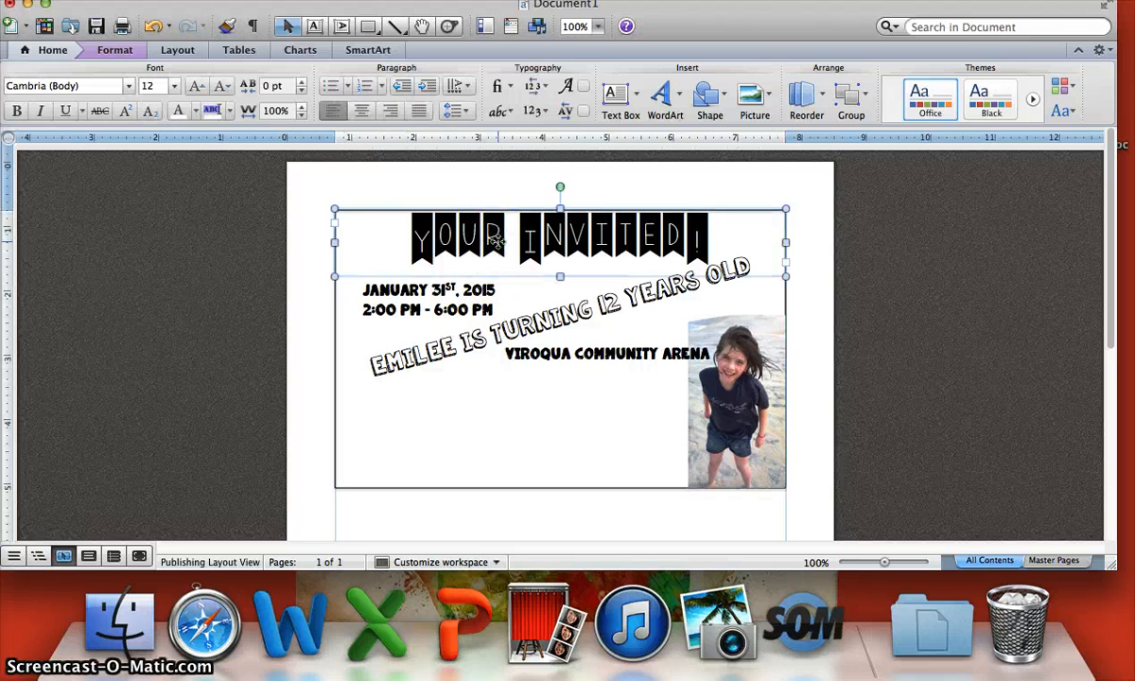
{"action": "key", "text": "Up"}
{"action": "key", "text": "Up"}
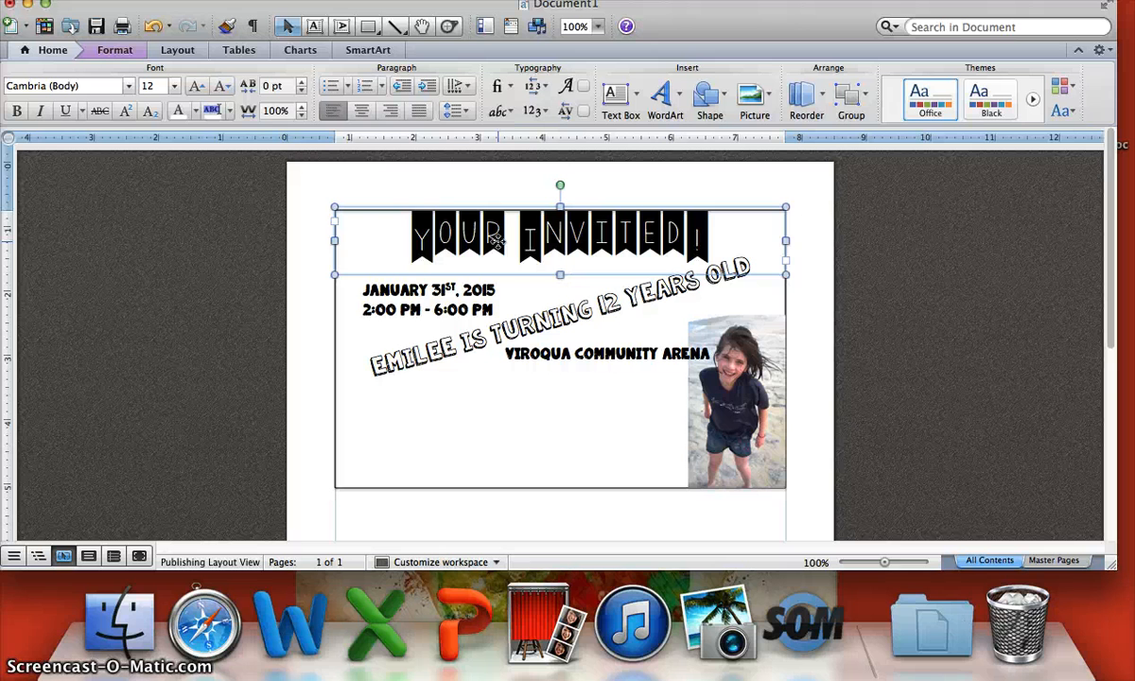
{"action": "left_click", "coordinate": [384, 461]}
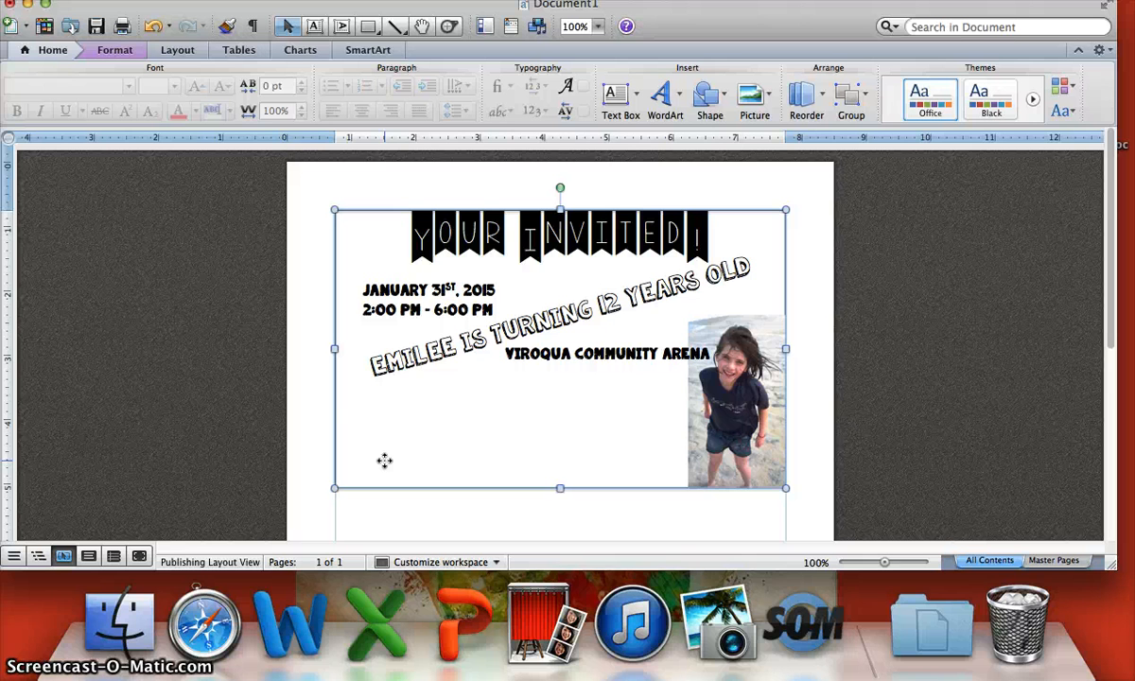
- Draw a text box in the invitation's lower-left corner and enter "RSVP" followed by the contact phone number
{"action": "left_click", "coordinate": [316, 28]}
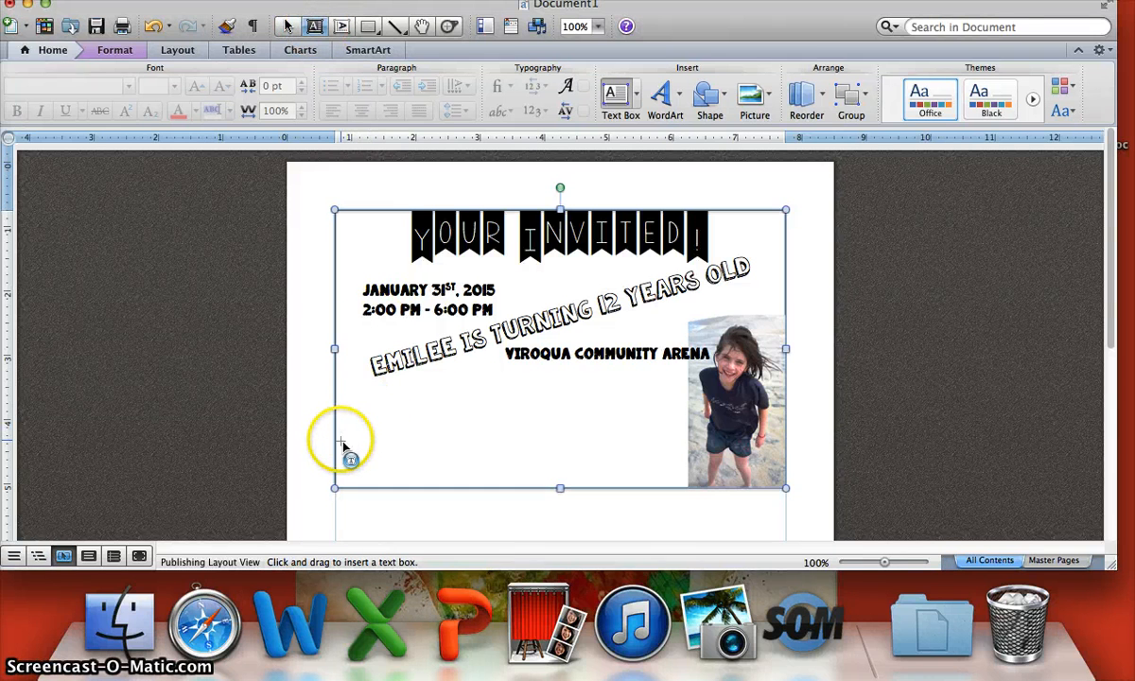
{"action": "left_click_drag", "start_coordinate": [338, 440], "coordinate": [550, 486]}
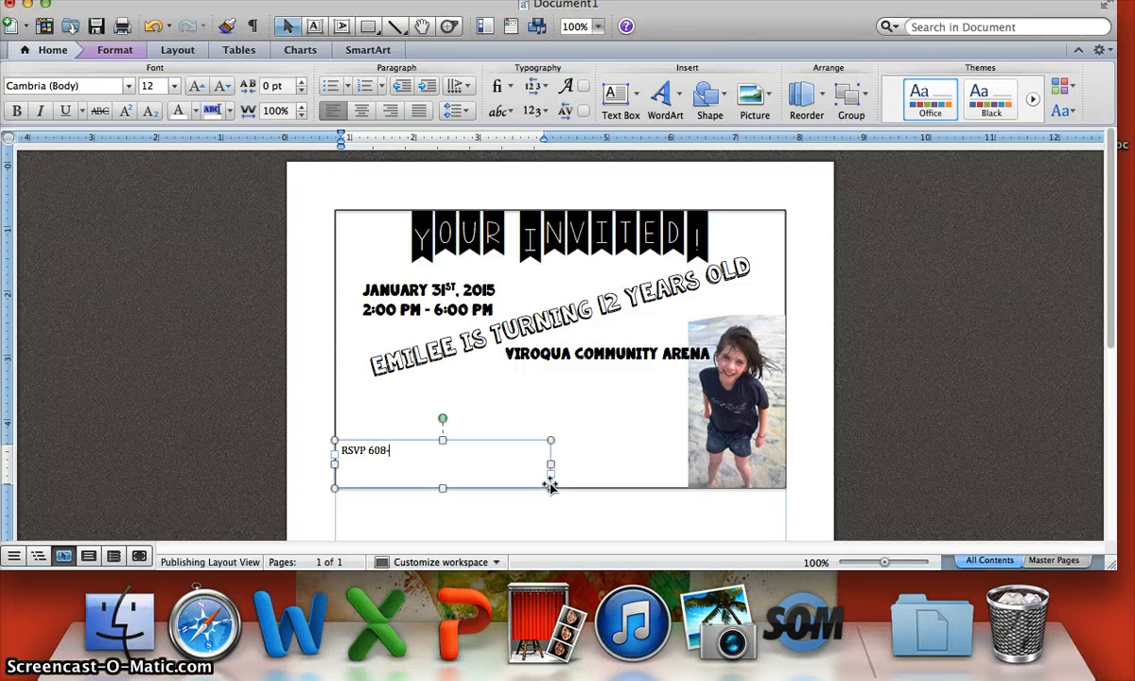
{"action": "type", "text": "27-2536"}
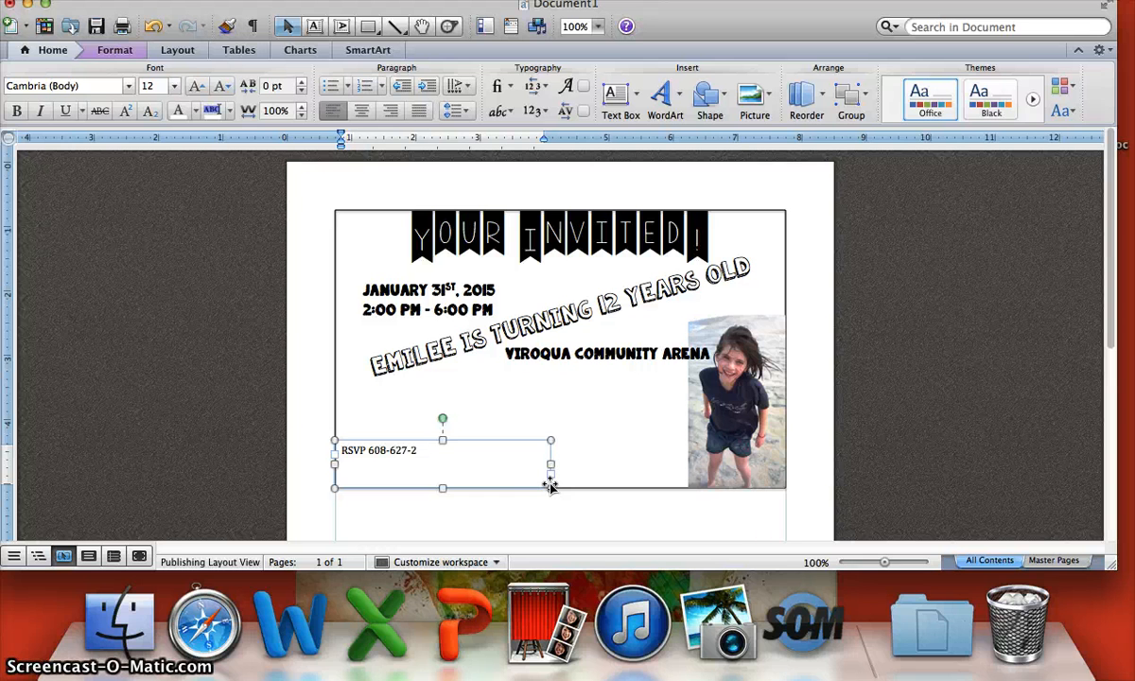
- Set the RSVP line's font to KG Summer Sunshine
{"action": "left_click", "coordinate": [436, 450]}
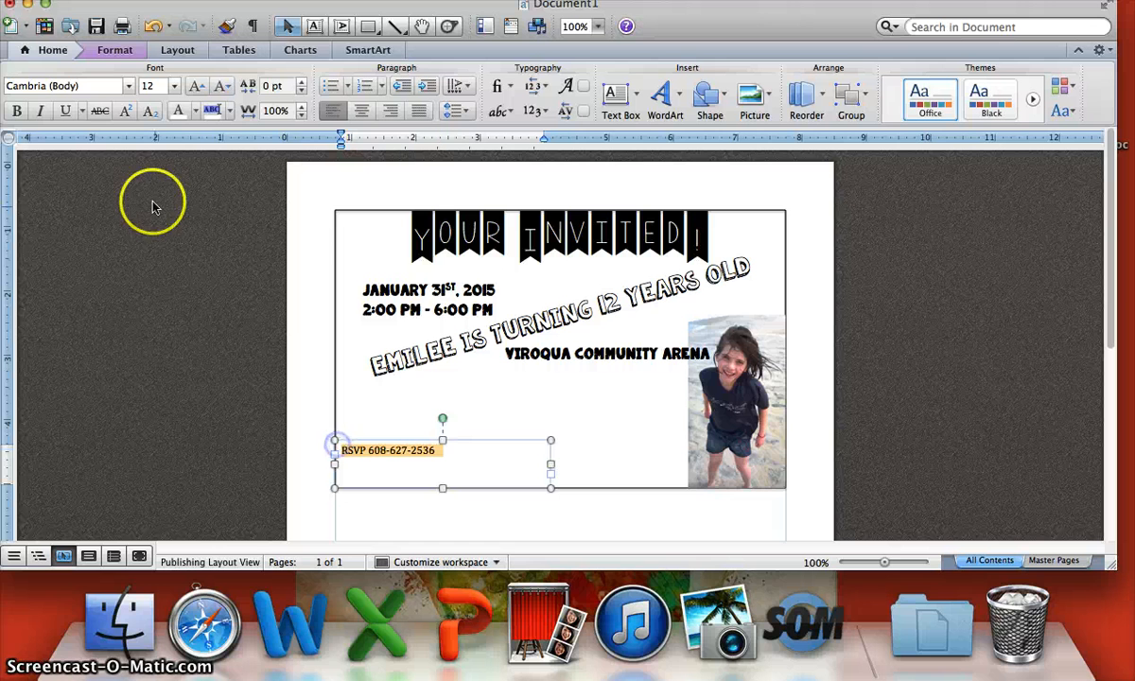
{"action": "left_click", "coordinate": [130, 88]}
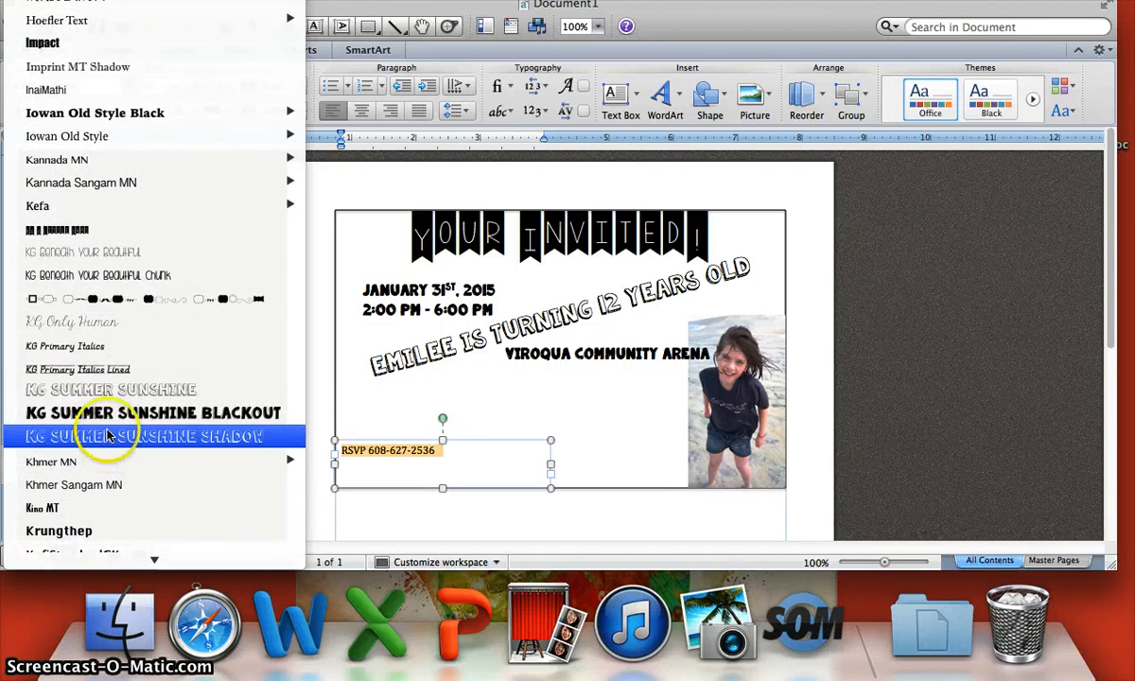
{"action": "left_click", "coordinate": [112, 391]}
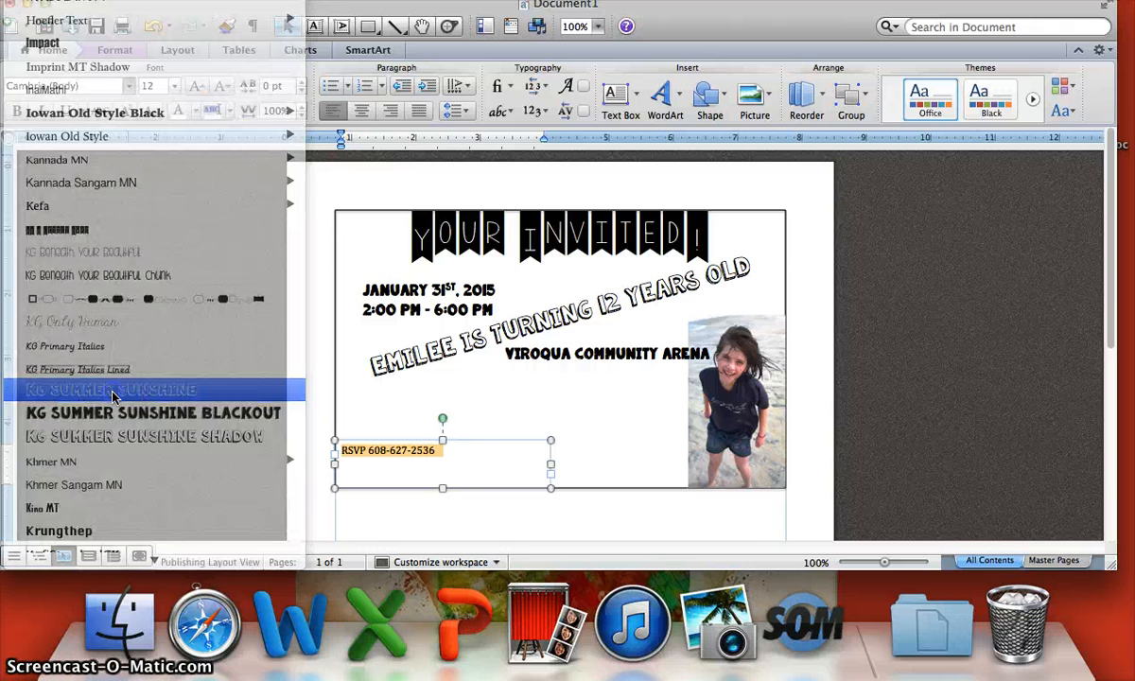
{"action": "left_click", "coordinate": [395, 463]}
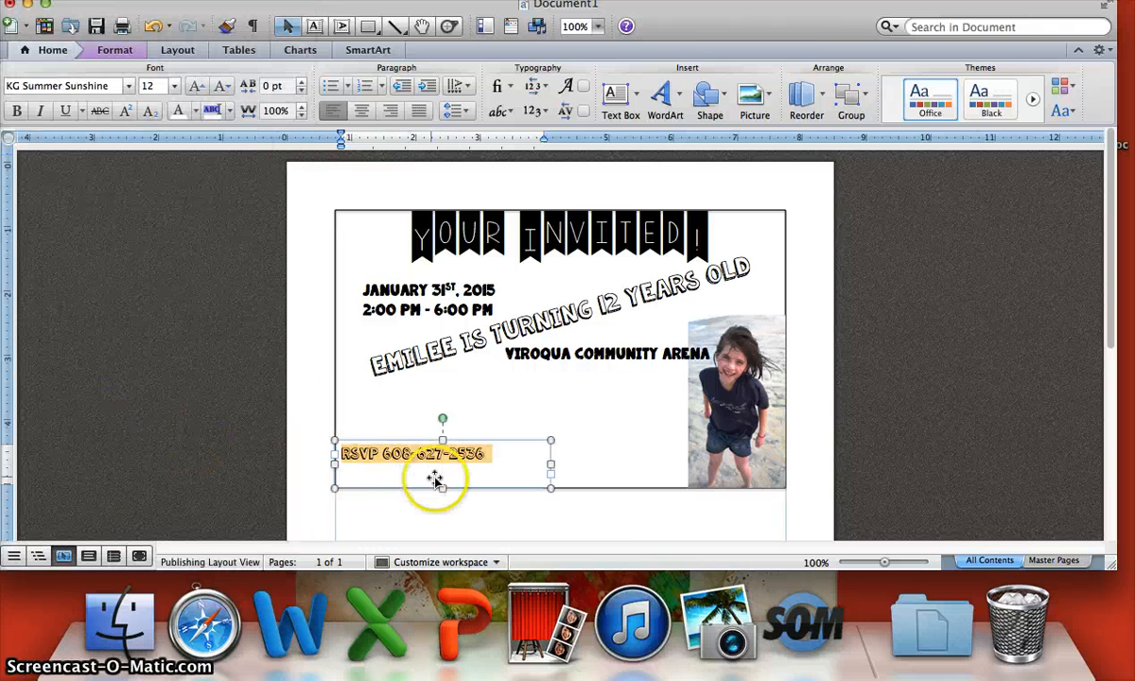
- Reduce the RSVP text box's height to fit its single line and nudge it down to the invitation's lower border
{"action": "left_click_drag", "start_coordinate": [444, 488], "coordinate": [443, 470]}
{"action": "left_click", "coordinate": [461, 460]}
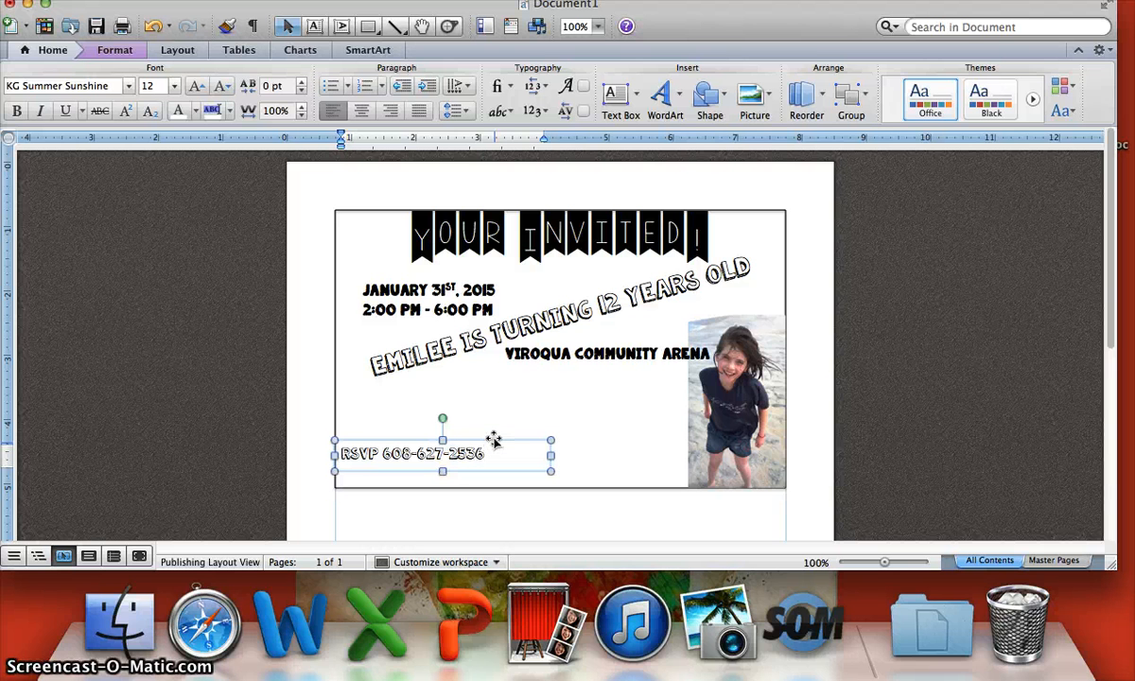
{"action": "key", "text": "Down"}
{"action": "key", "text": "Down"}
{"action": "key", "text": "Down"}
{"action": "key", "text": "Down"}
{"action": "key", "text": "Down"}
{"action": "key", "text": "Down"}
{"action": "key", "text": "Down"}
{"action": "key", "text": "Down"}
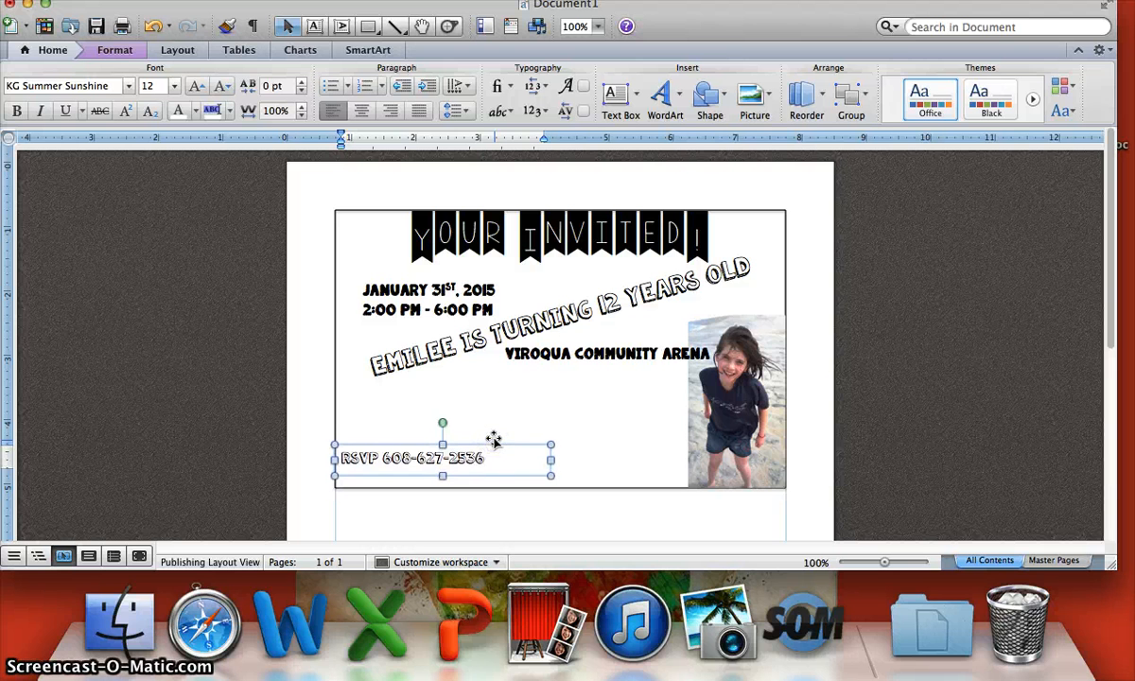
{"action": "key", "text": "Down"}
{"action": "key", "text": "Down"}
{"action": "key", "text": "Down"}
{"action": "key", "text": "Down"}
{"action": "key", "text": "Down"}
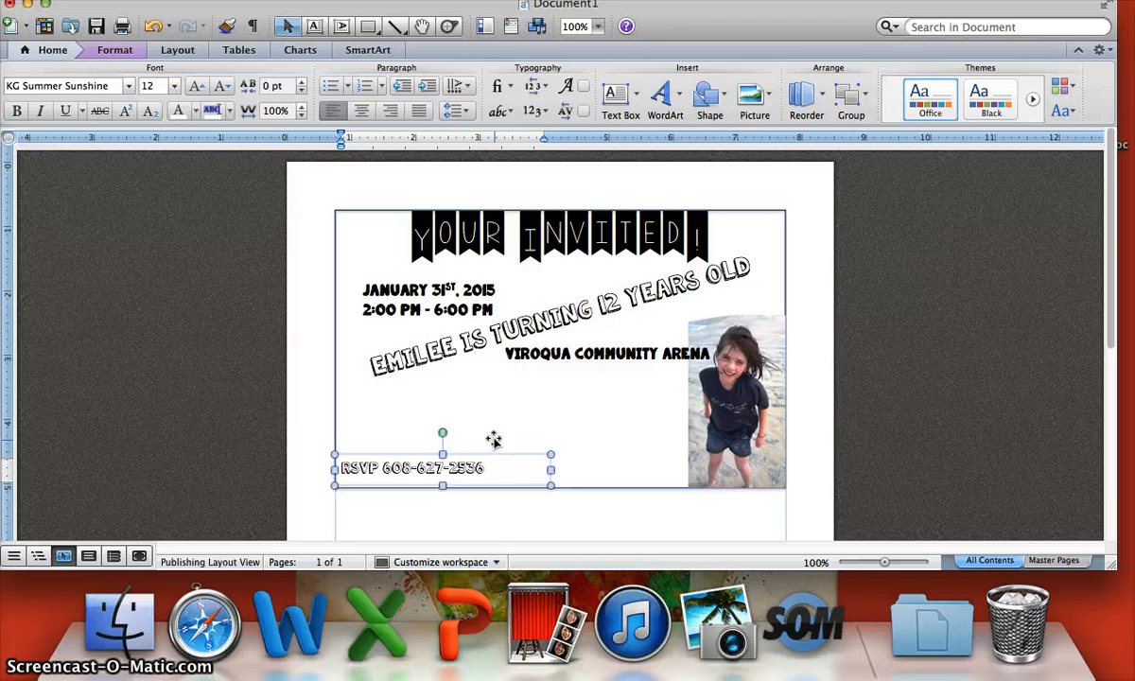
{"action": "key", "text": "Down"}
{"action": "key", "text": "Down"}
{"action": "key", "text": "Down"}
{"action": "key", "text": "Down"}
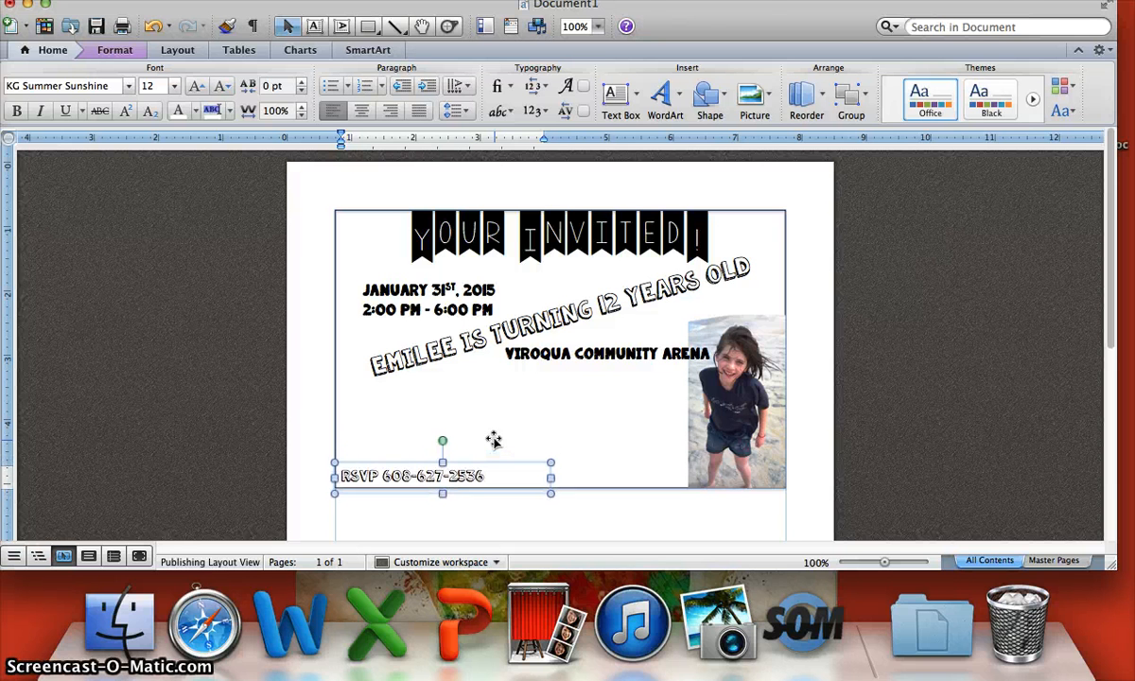
{"action": "left_click", "coordinate": [500, 433]}
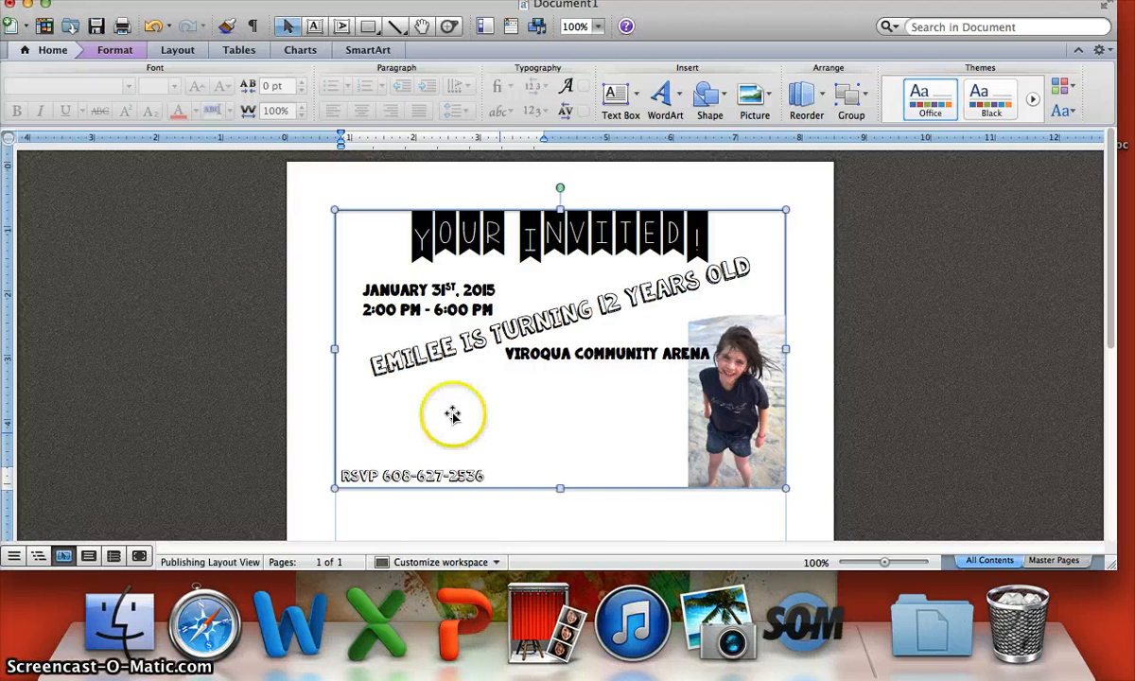
- Draw a text box between the birthday line and the RSVP and enter "Ice Skating – Skate Rental fee is $3.00"
{"action": "left_click", "coordinate": [314, 27]}
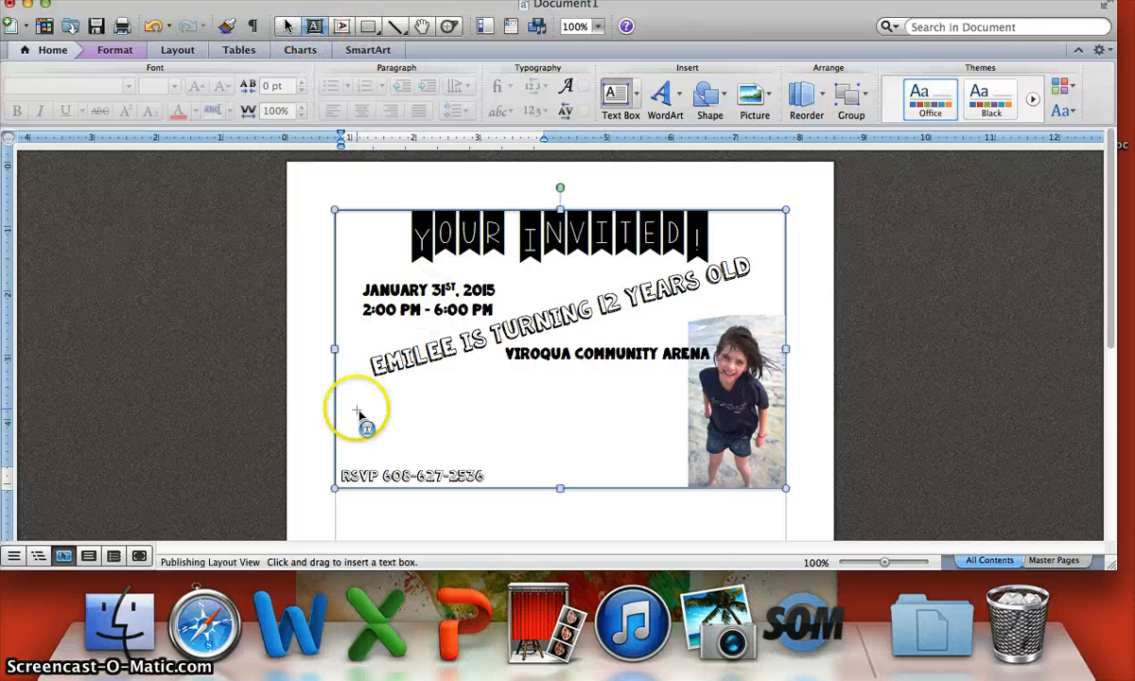
{"action": "left_click_drag", "start_coordinate": [356, 398], "coordinate": [628, 434]}
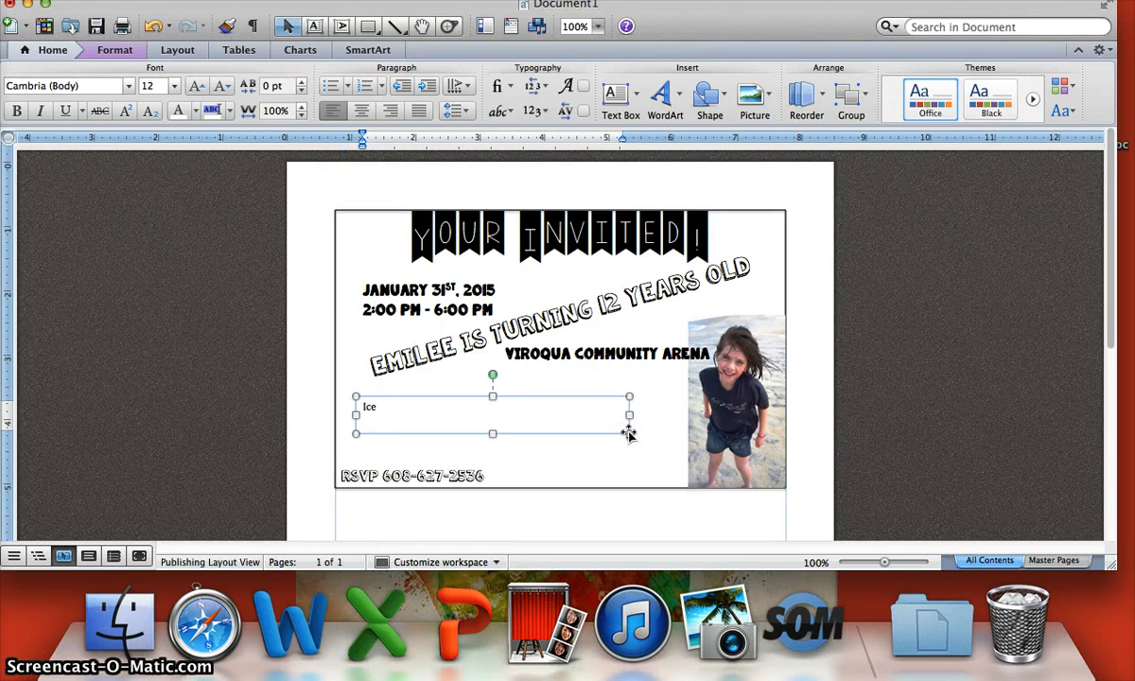
{"action": "type", "text": "Ice Skating – Rental fee is $3.00"}
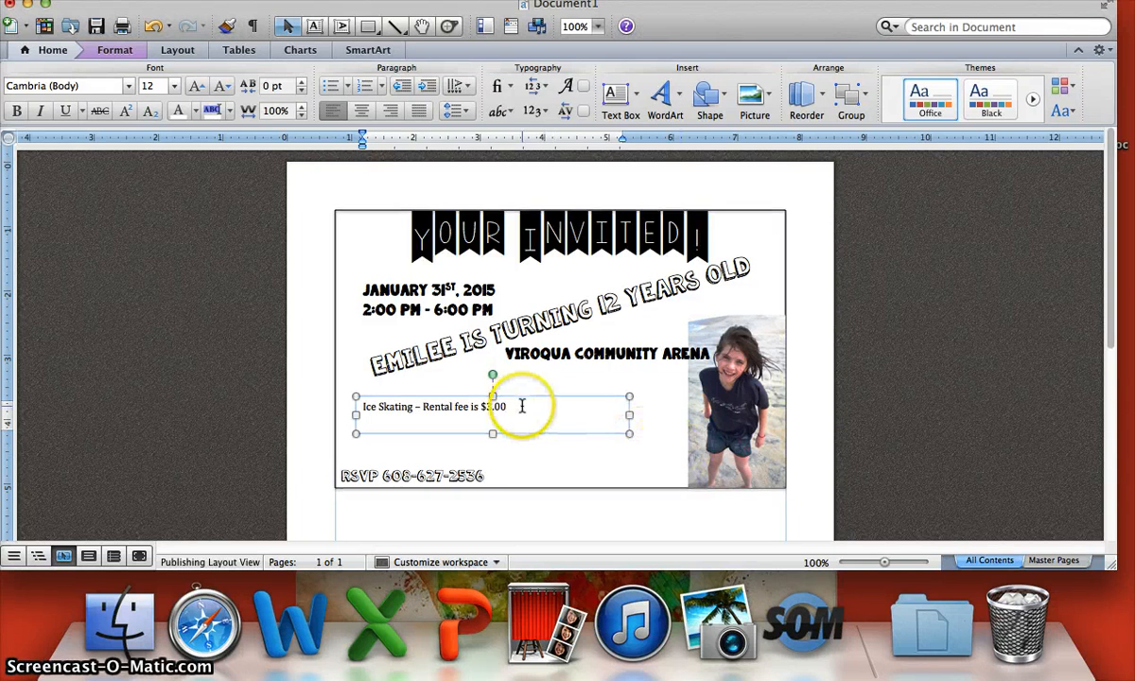
{"action": "left_click", "coordinate": [423, 407]}
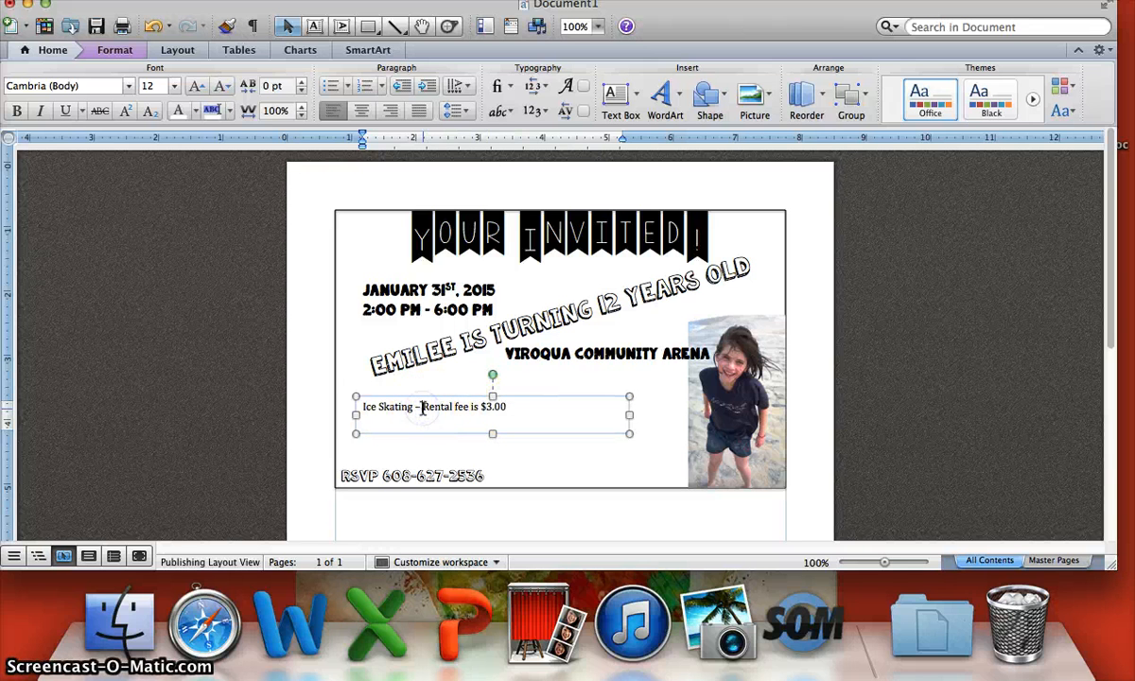
{"action": "type", "text": "Skate"}
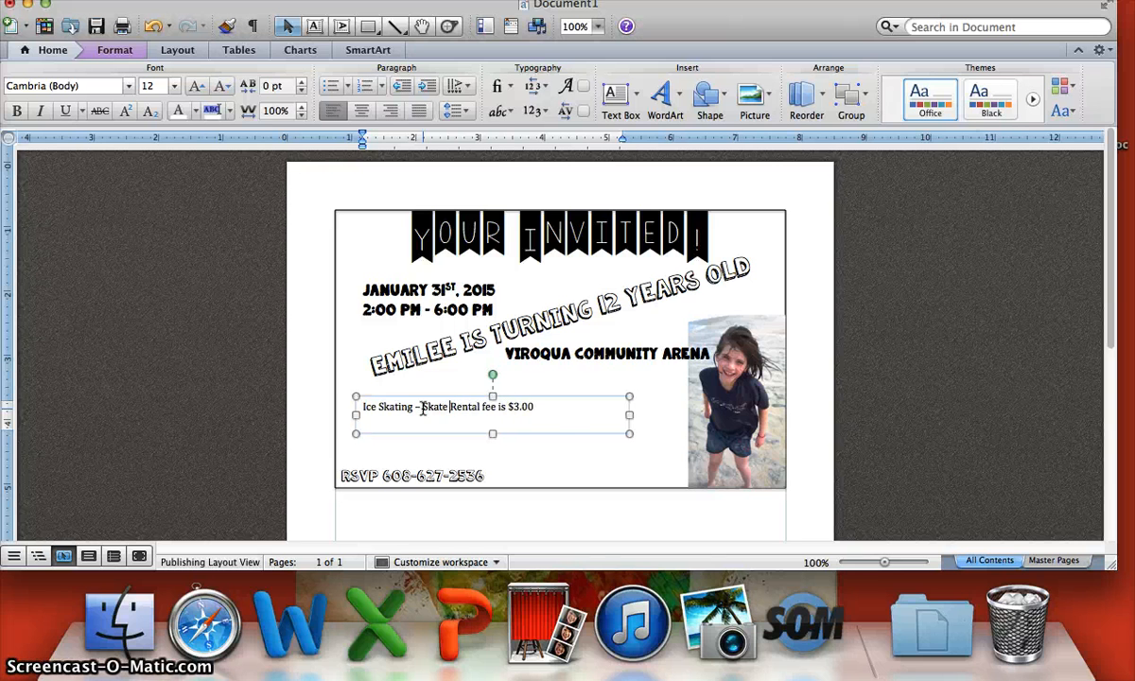
- Set the ice skating text to KG Summer Sunshine Blackout, size 11, and widen its text box to fit one line
{"action": "left_click_drag", "start_coordinate": [535, 408], "coordinate": [372, 412]}
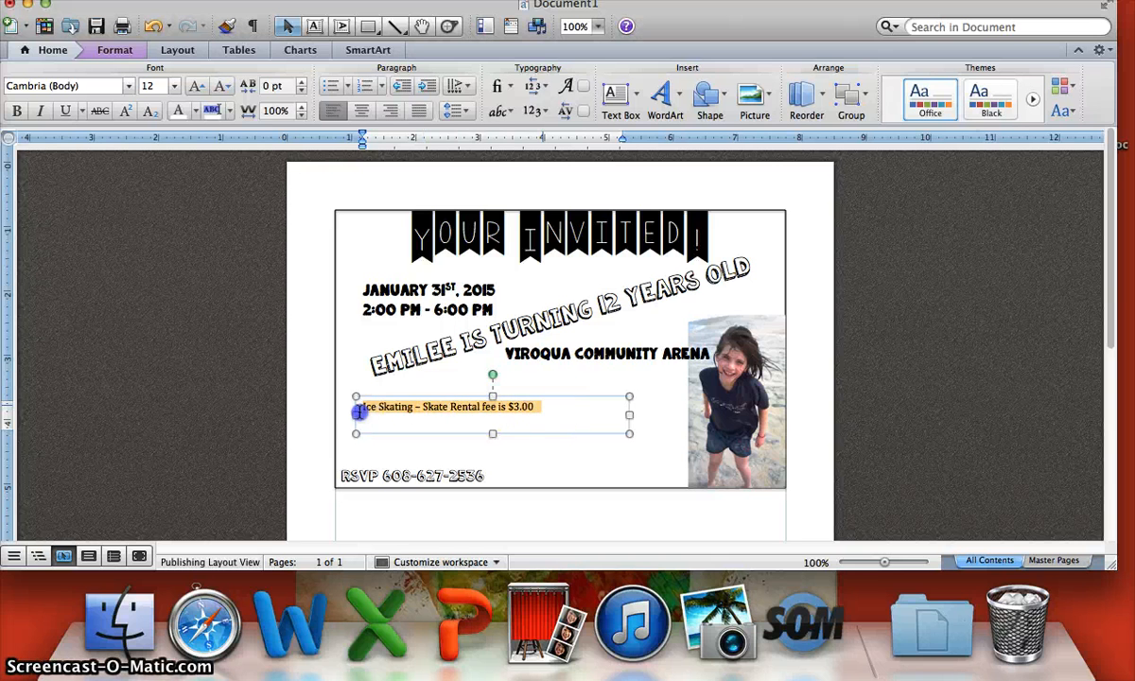
{"action": "left_click", "coordinate": [128, 86]}
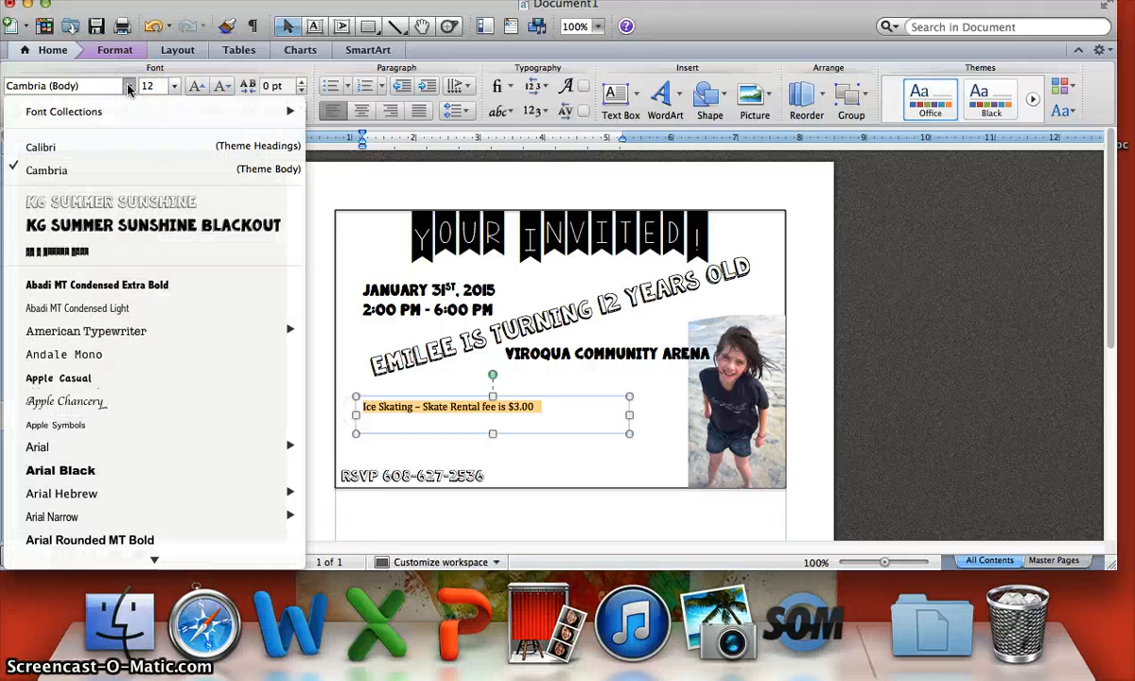
{"action": "mouse_move", "coordinate": [152, 562]}
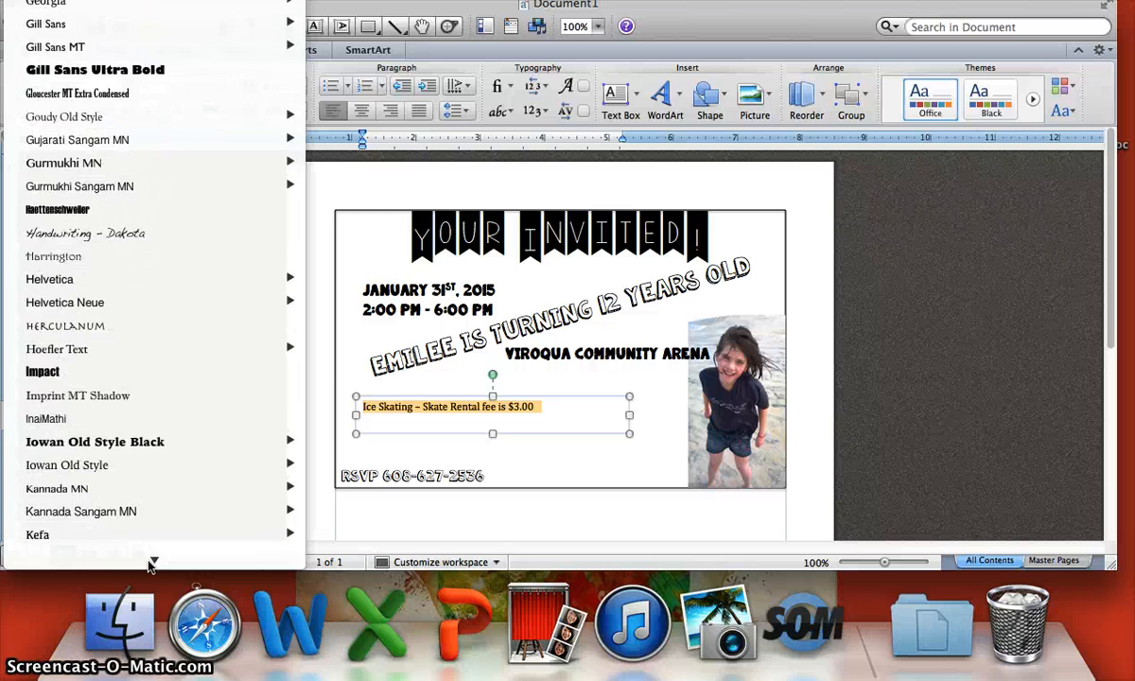
{"action": "left_click", "coordinate": [153, 520]}
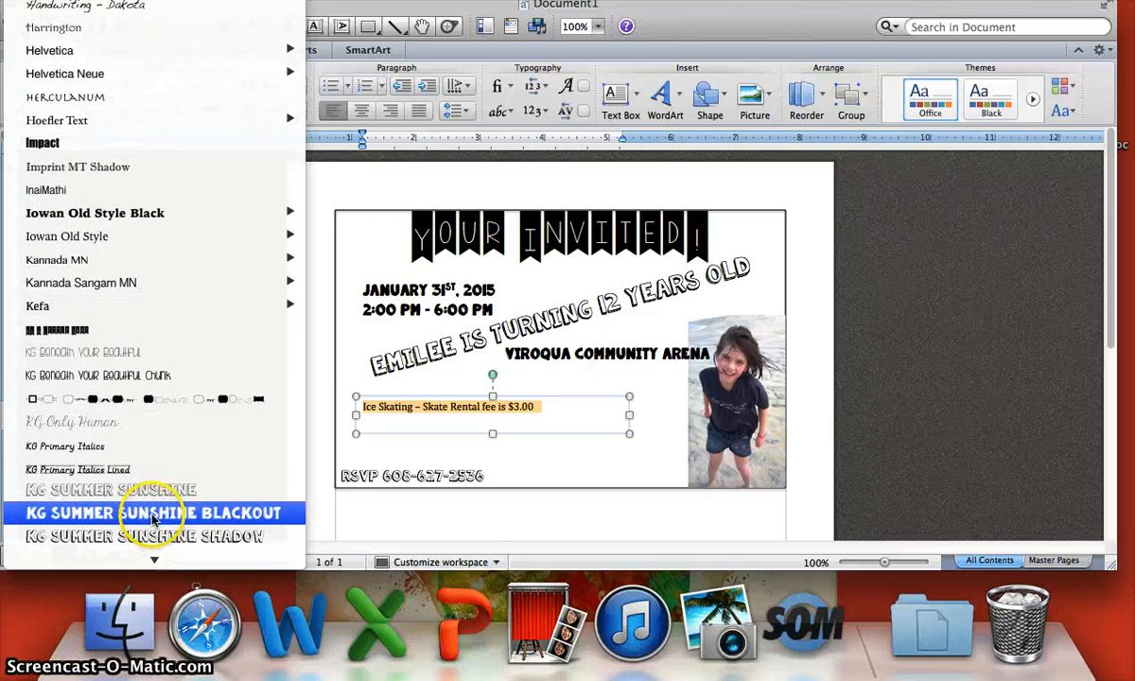
{"action": "left_click", "coordinate": [152, 521]}
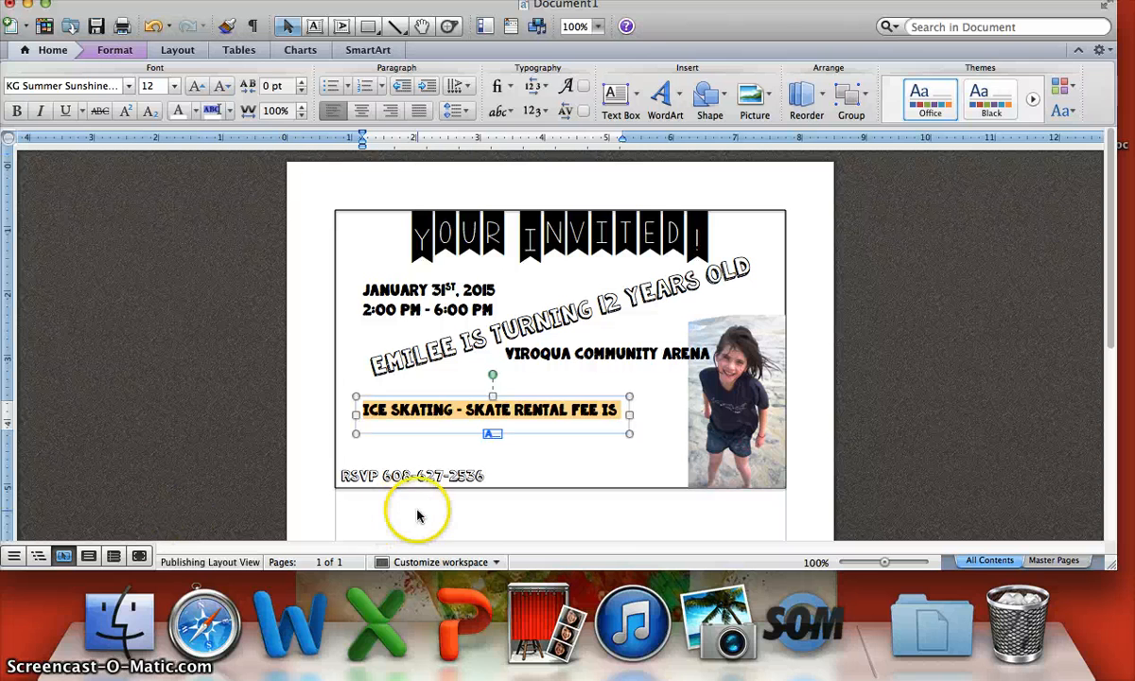
{"action": "left_click", "coordinate": [172, 88]}
{"action": "left_click", "coordinate": [177, 147]}
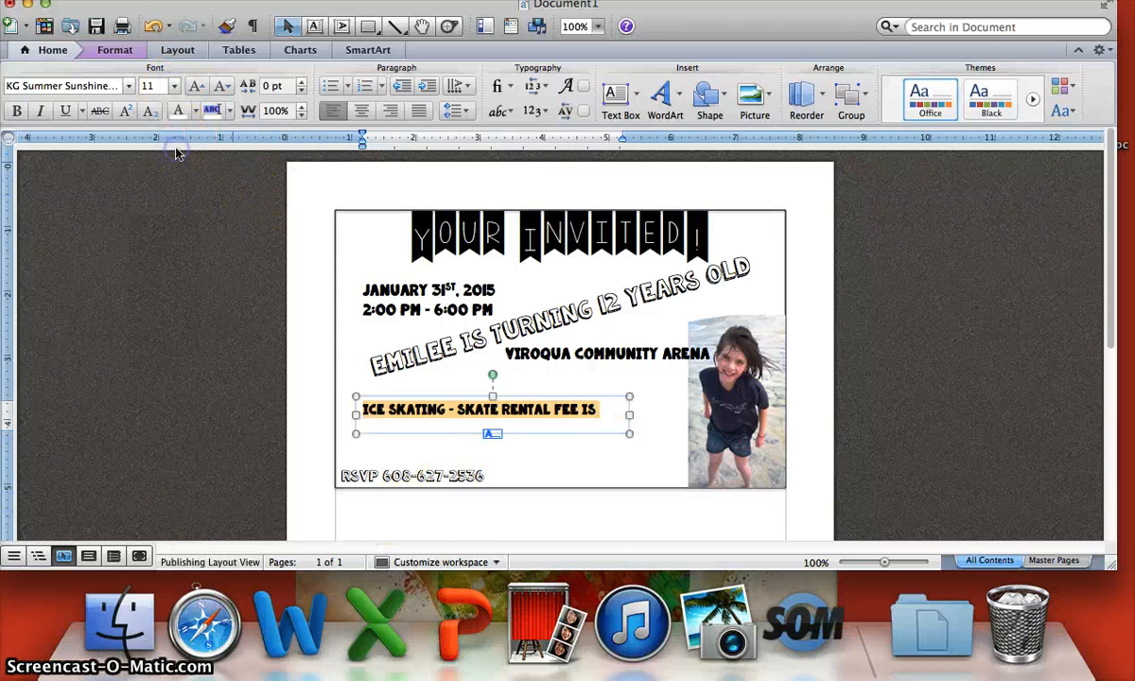
{"action": "left_click", "coordinate": [629, 415]}
{"action": "left_click_drag", "start_coordinate": [630, 415], "coordinate": [654, 415]}
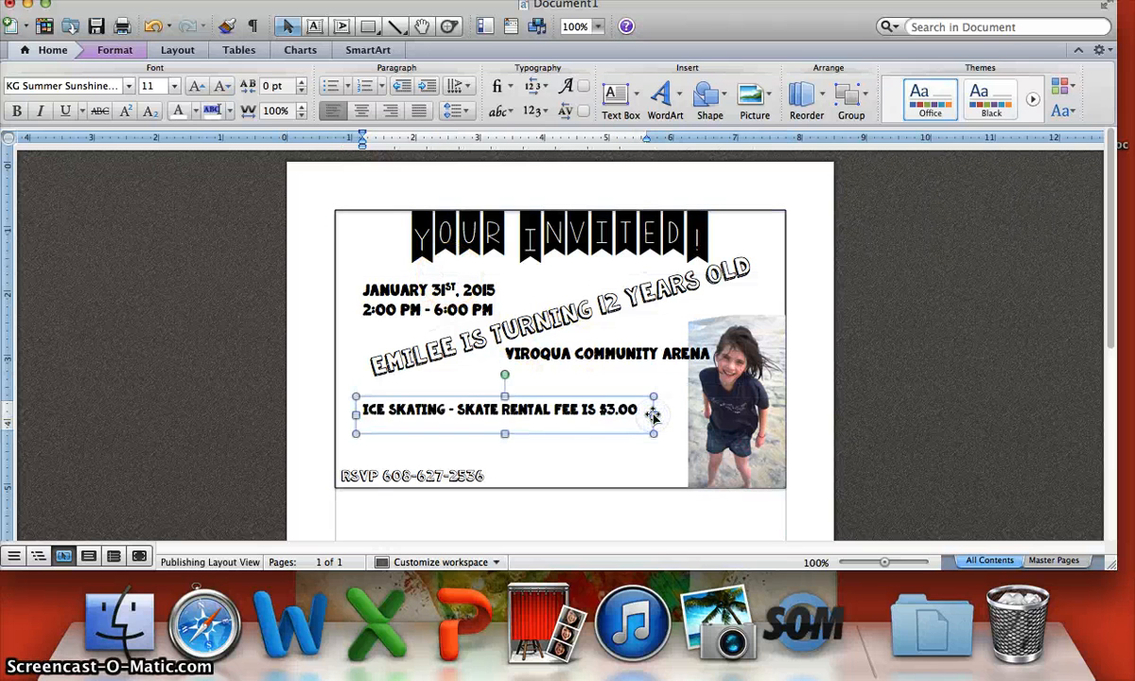
- Move the ice skating text box slightly up and to the left beneath the birthday line, and deselect it
{"action": "left_click_drag", "start_coordinate": [504, 434], "coordinate": [498, 400]}
{"action": "left_click", "coordinate": [519, 451]}
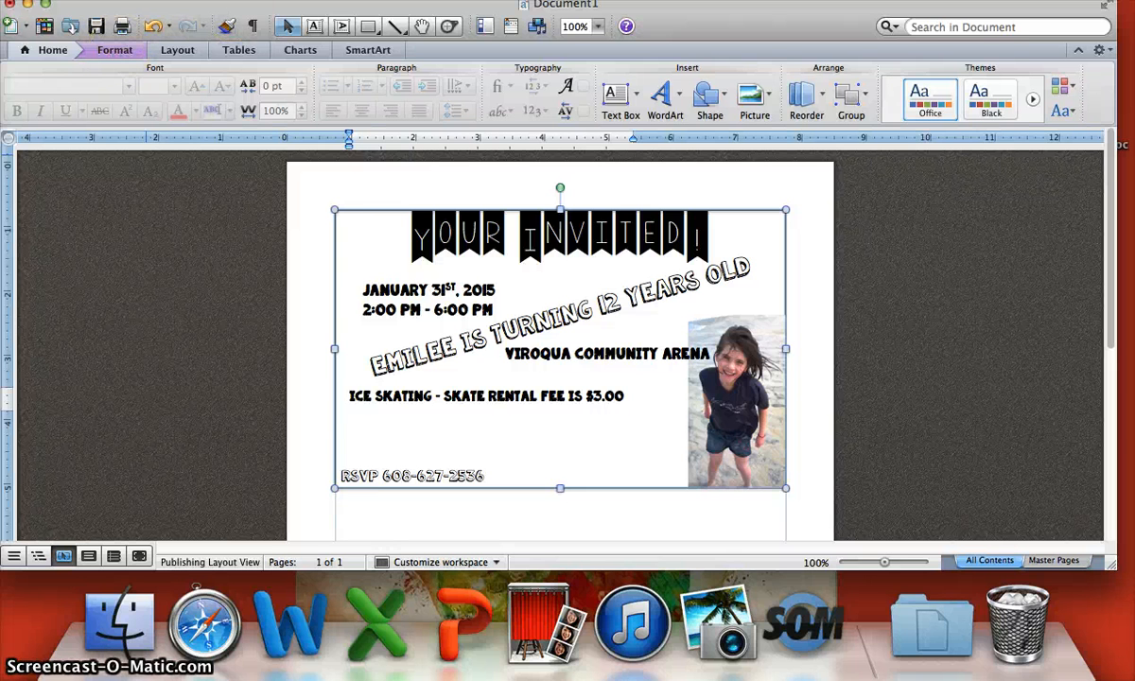
- Start inserting a picture from file and open the iPhoto event that holds the ice rink photos
{"action": "left_click", "coordinate": [225, 0]}
{"action": "mouse_move", "coordinate": [271, 212]}
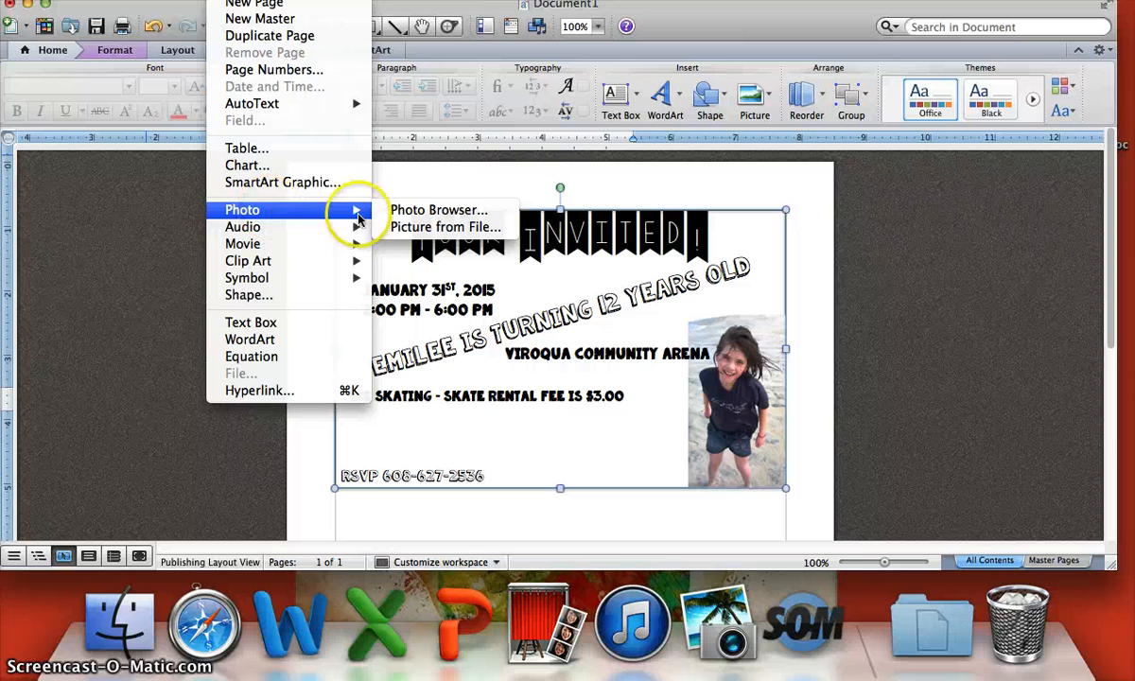
{"action": "left_click", "coordinate": [426, 228]}
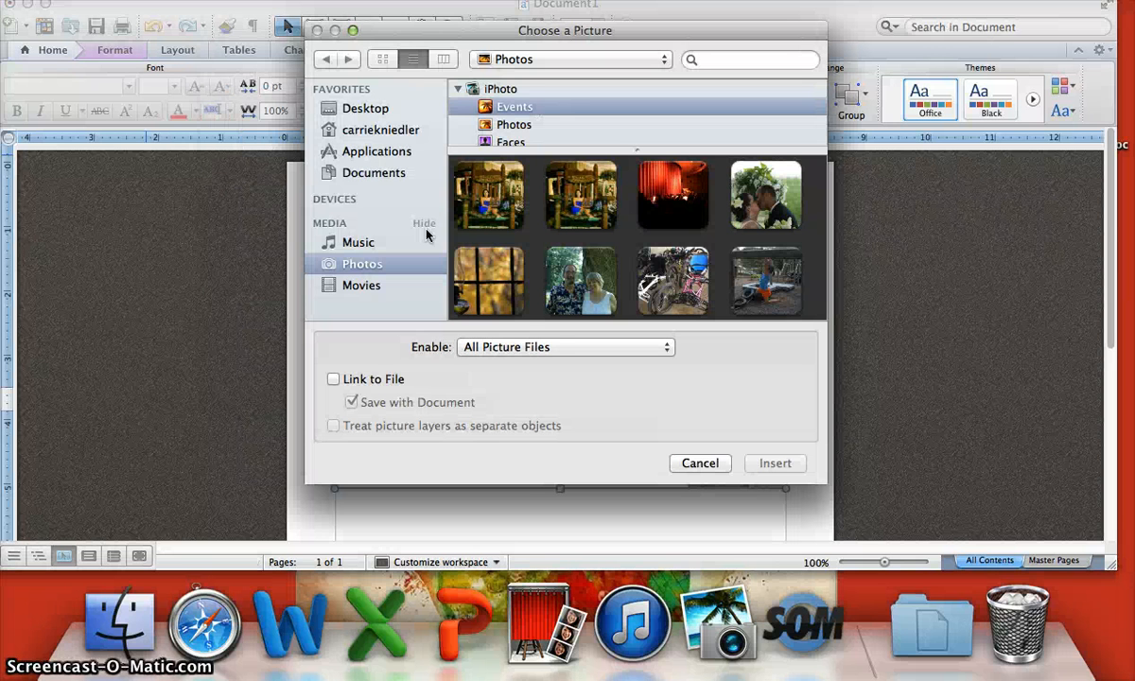
{"action": "scroll", "coordinate": [529, 283], "scroll_direction": "down", "scroll_amount": 5}
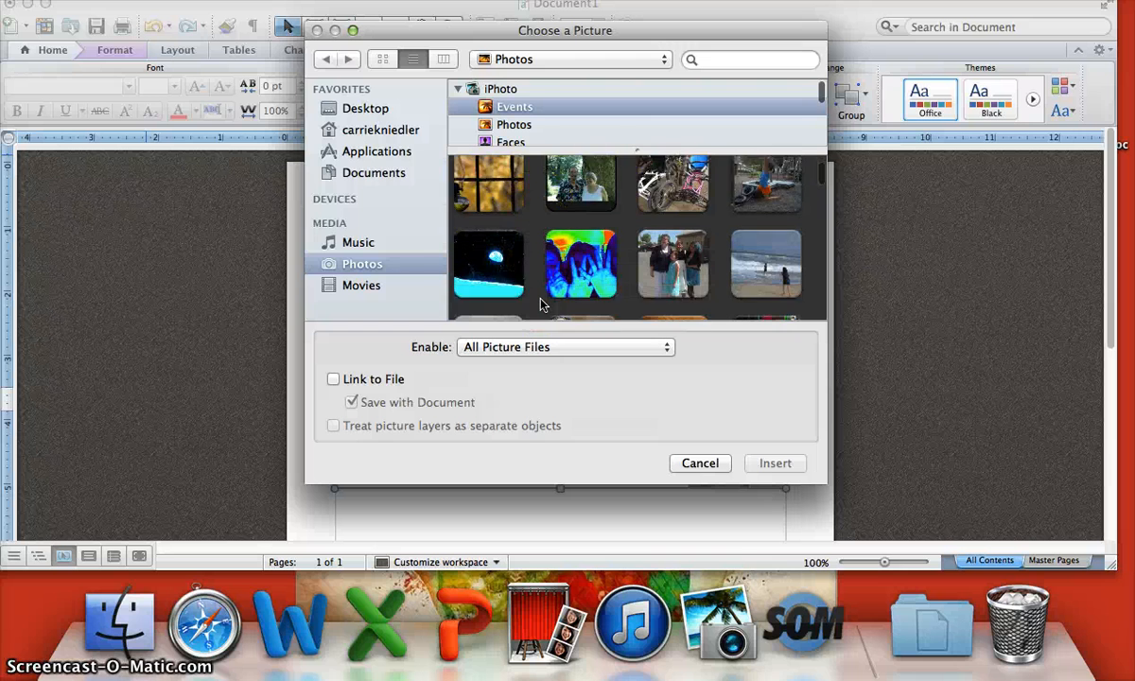
{"action": "scroll", "coordinate": [540, 303], "scroll_direction": "down", "scroll_amount": 10}
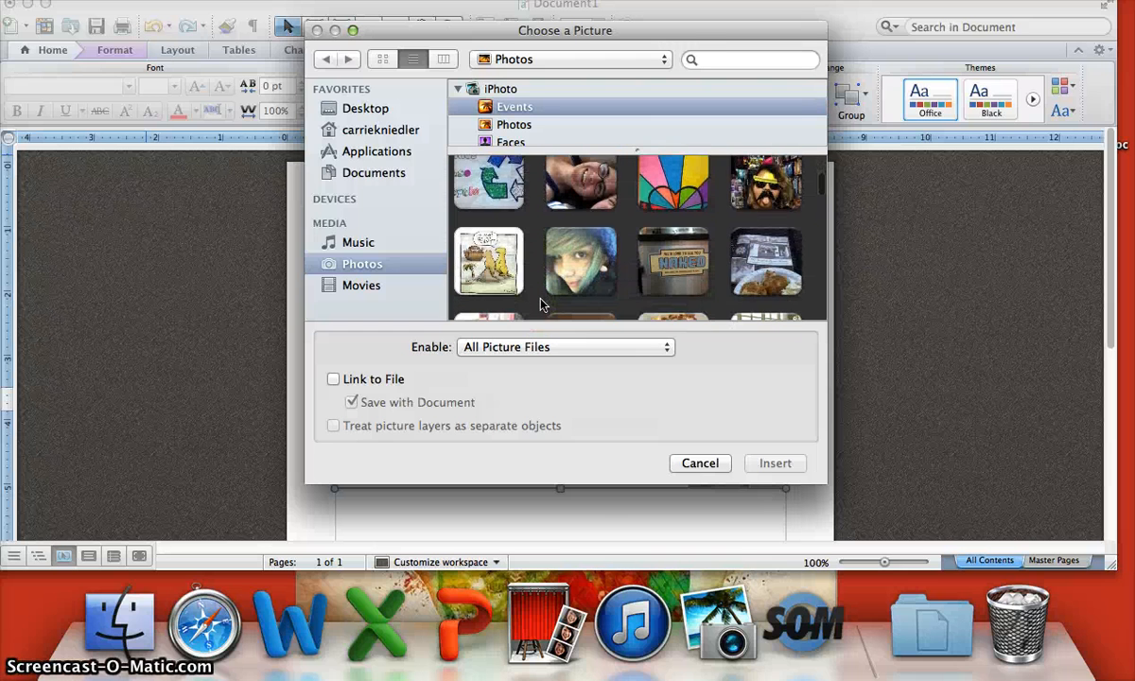
{"action": "scroll", "coordinate": [541, 303], "scroll_direction": "down", "scroll_amount": 5}
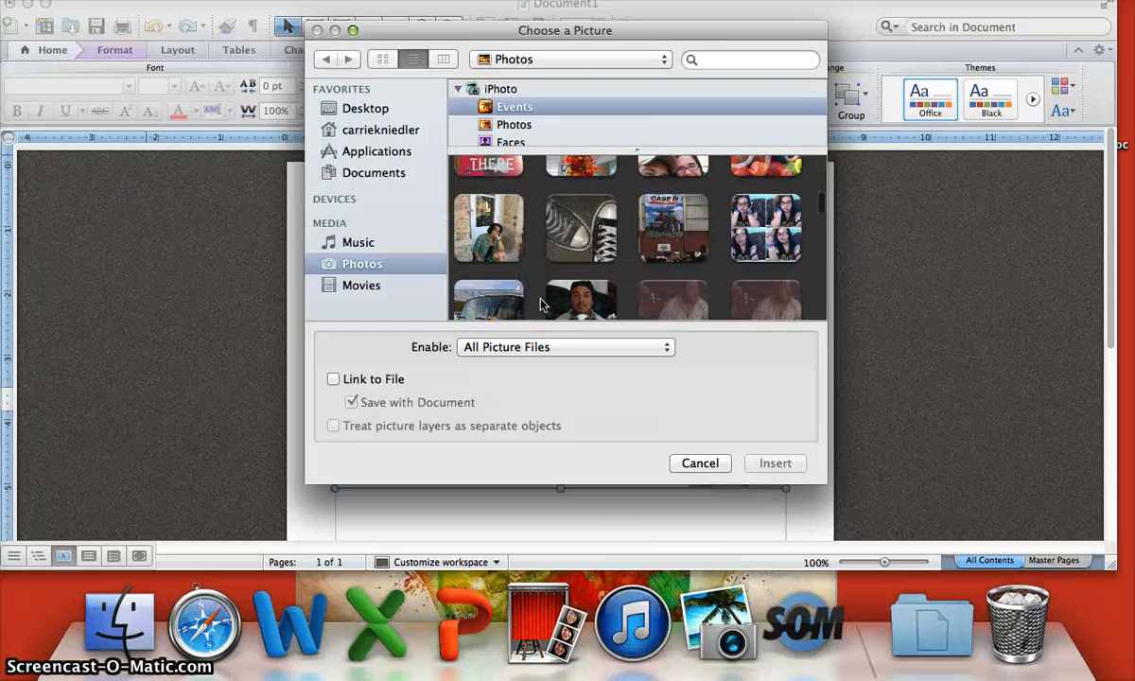
{"action": "scroll", "coordinate": [541, 303], "scroll_direction": "down", "scroll_amount": 8}
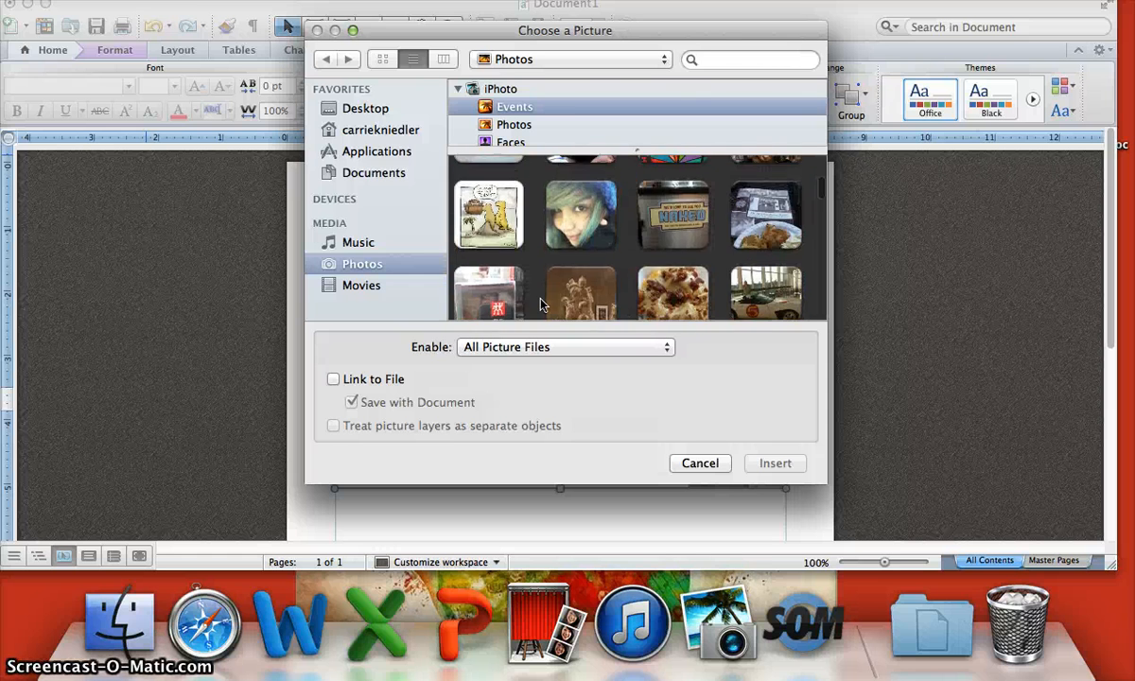
{"action": "scroll", "coordinate": [541, 302], "scroll_direction": "up", "scroll_amount": 3}
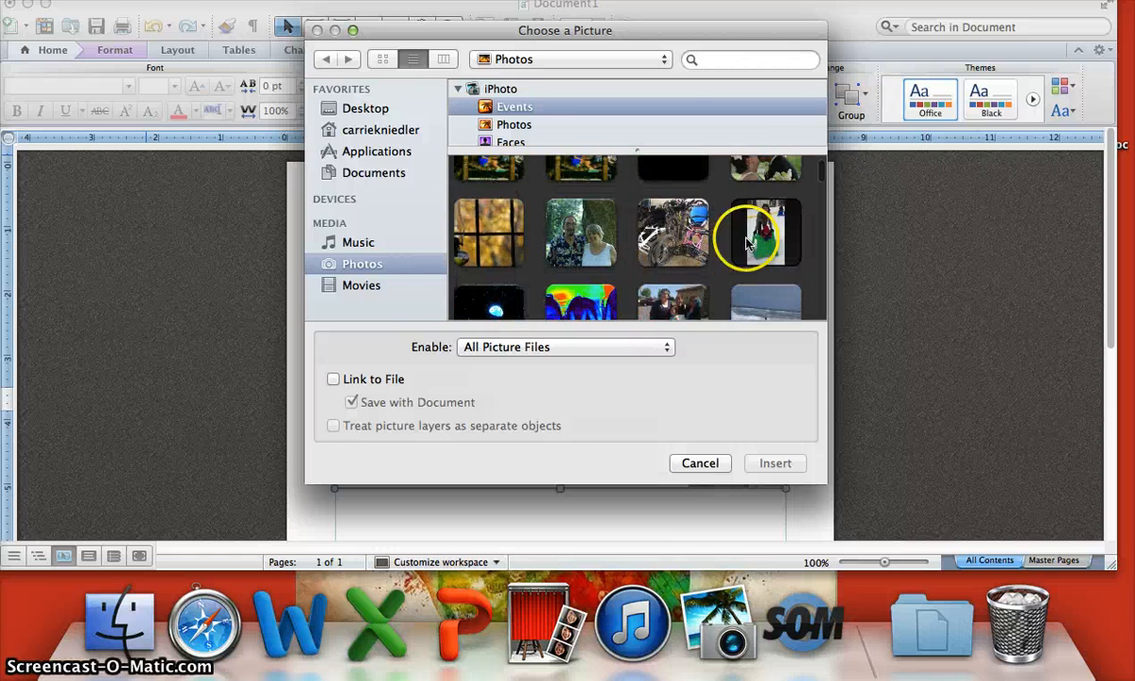
{"action": "double_click", "coordinate": [766, 237]}
{"action": "left_click", "coordinate": [616, 301]}
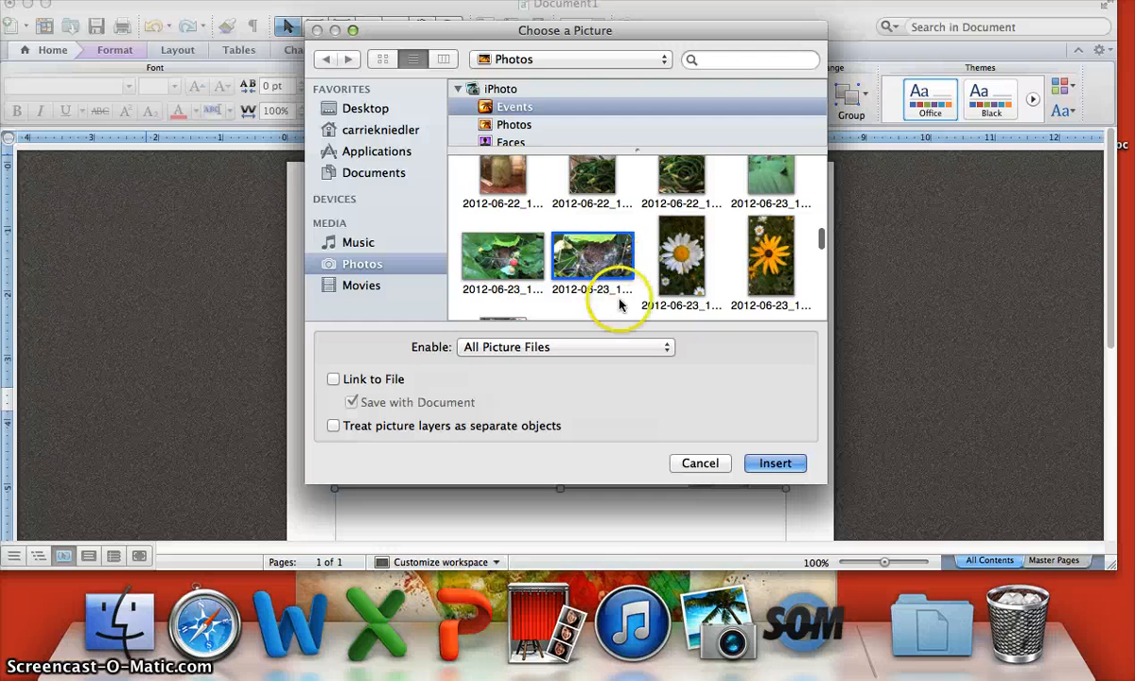
- Find the 2012-02 ice rink photo of the girl in the green knitted hat and insert it into the invitation
{"action": "scroll", "coordinate": [644, 295], "scroll_direction": "down", "scroll_amount": 10}
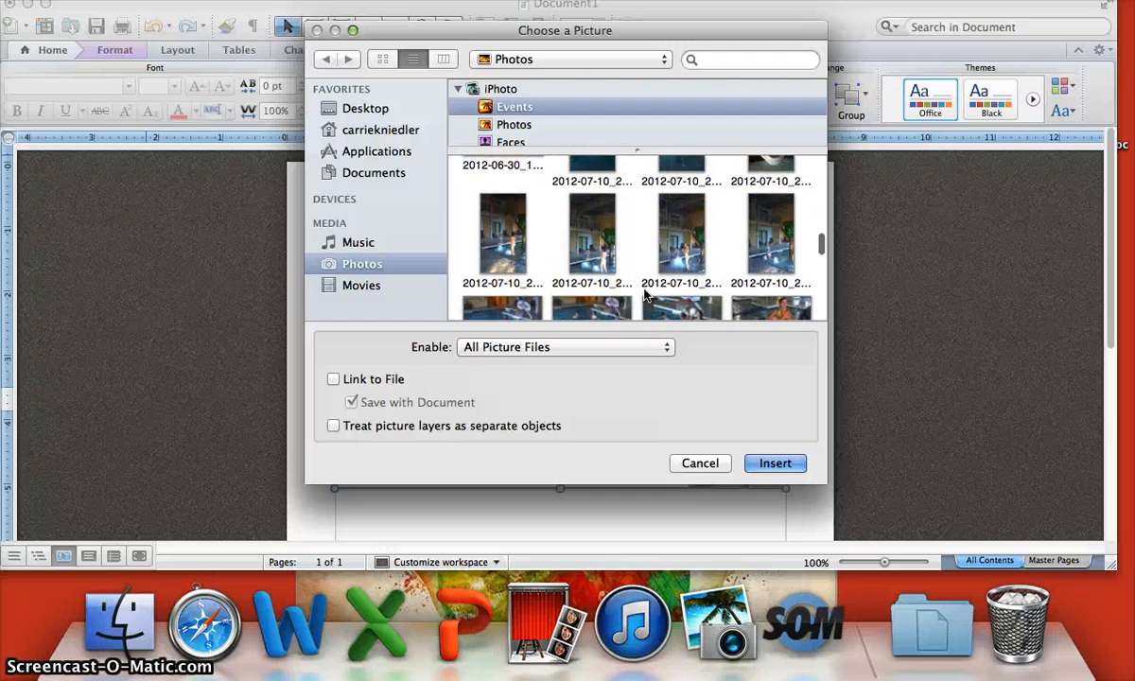
{"action": "scroll", "coordinate": [644, 295], "scroll_direction": "down", "scroll_amount": 10}
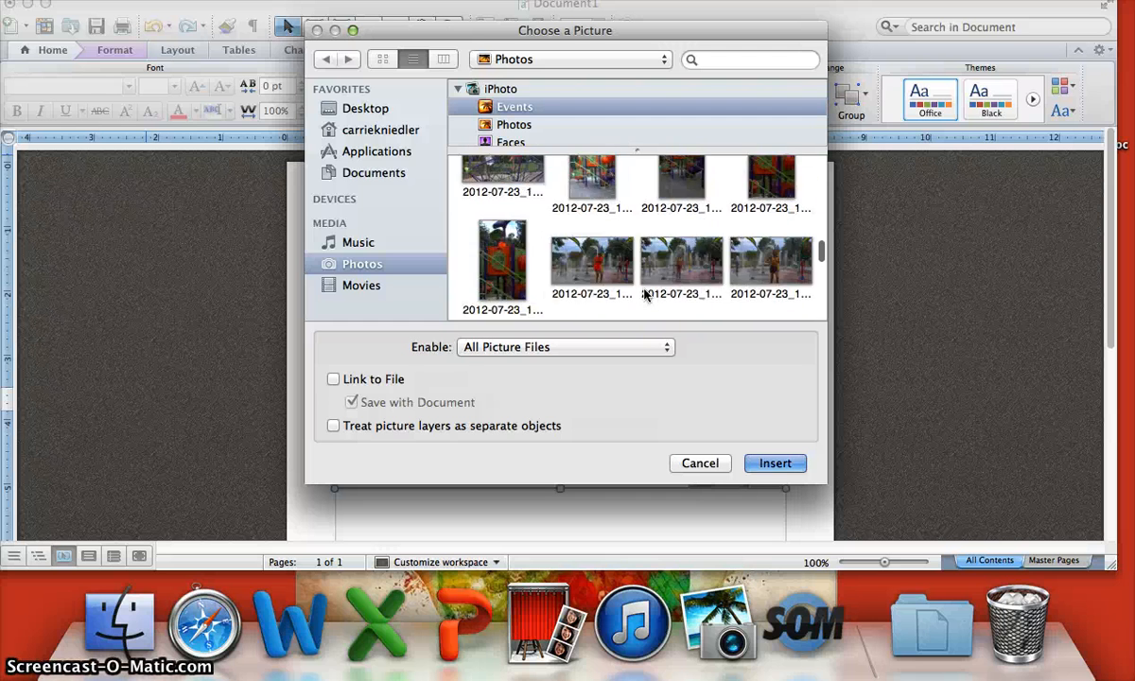
{"action": "scroll", "coordinate": [644, 295], "scroll_direction": "down", "scroll_amount": 10}
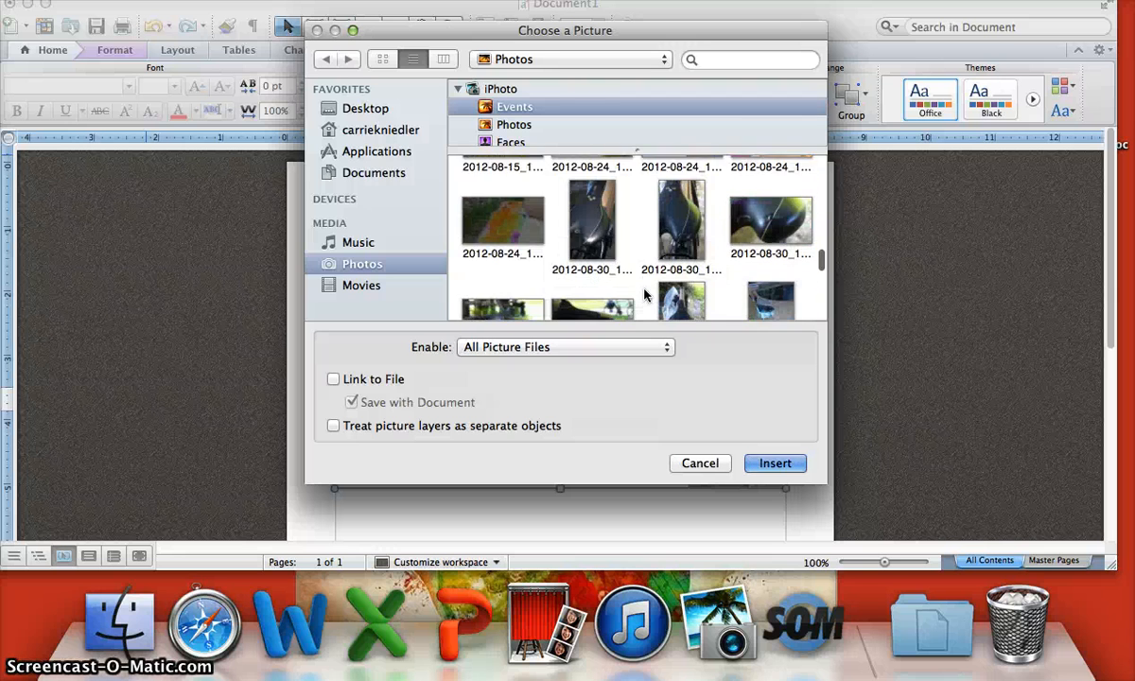
{"action": "scroll", "coordinate": [645, 295], "scroll_direction": "down", "scroll_amount": 10}
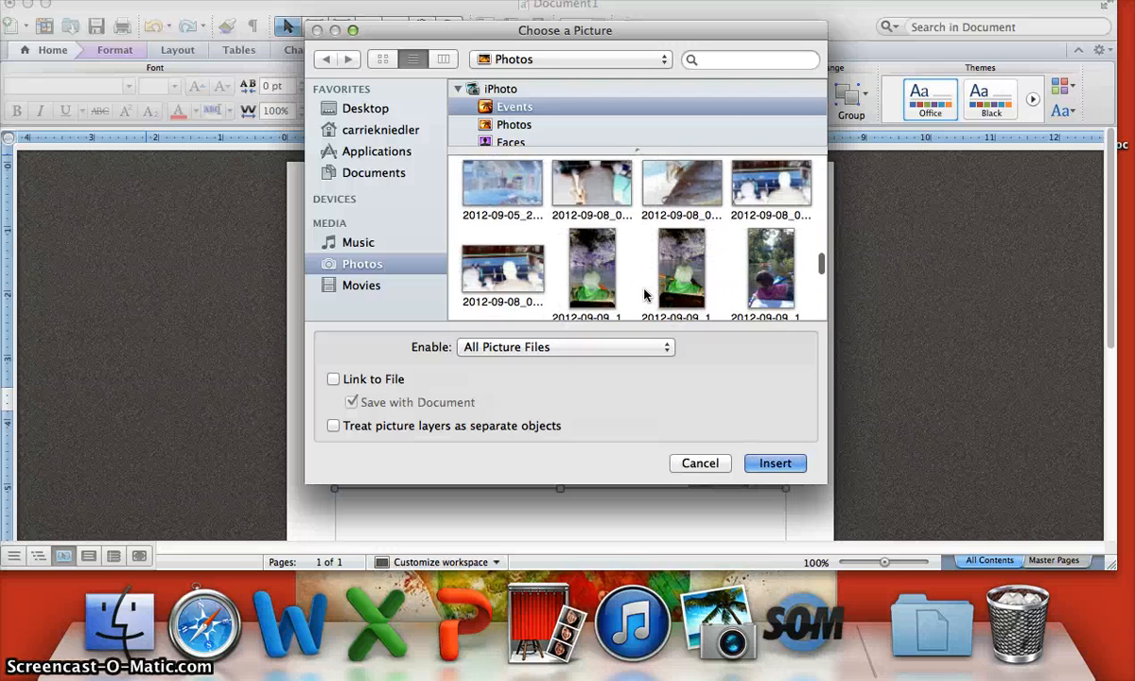
{"action": "scroll", "coordinate": [644, 295], "scroll_direction": "down", "scroll_amount": 10}
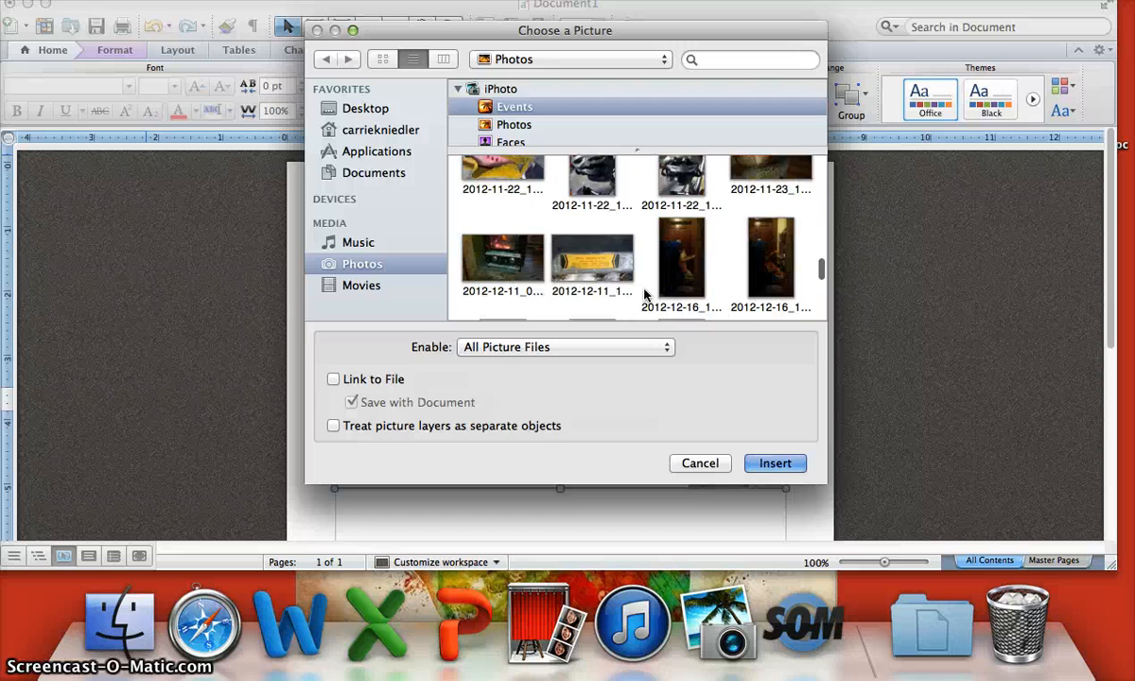
{"action": "scroll", "coordinate": [644, 295], "scroll_direction": "down", "scroll_amount": 10}
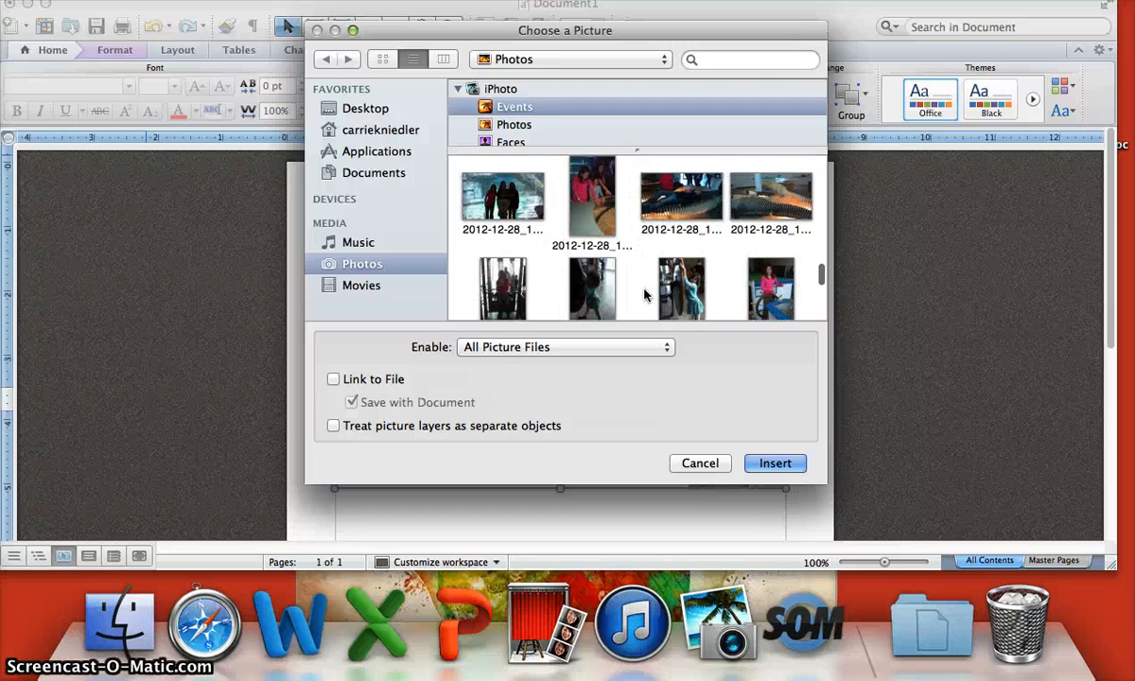
{"action": "scroll", "coordinate": [644, 295], "scroll_direction": "down", "scroll_amount": 10}
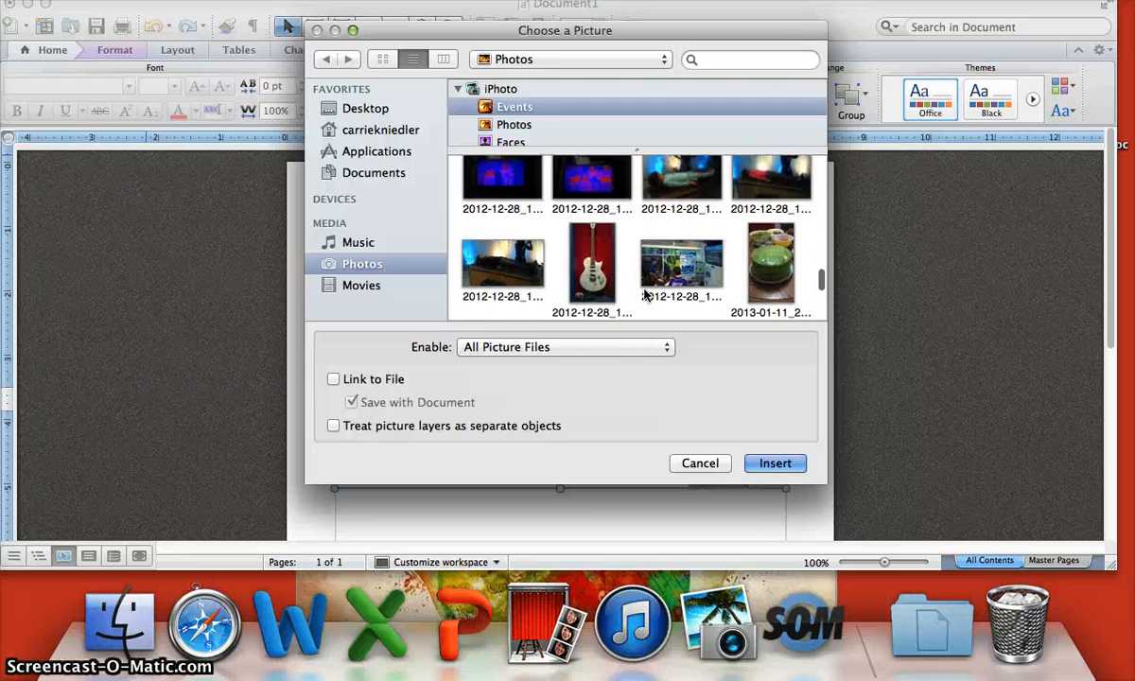
{"action": "scroll", "coordinate": [645, 295], "scroll_direction": "down", "scroll_amount": 10}
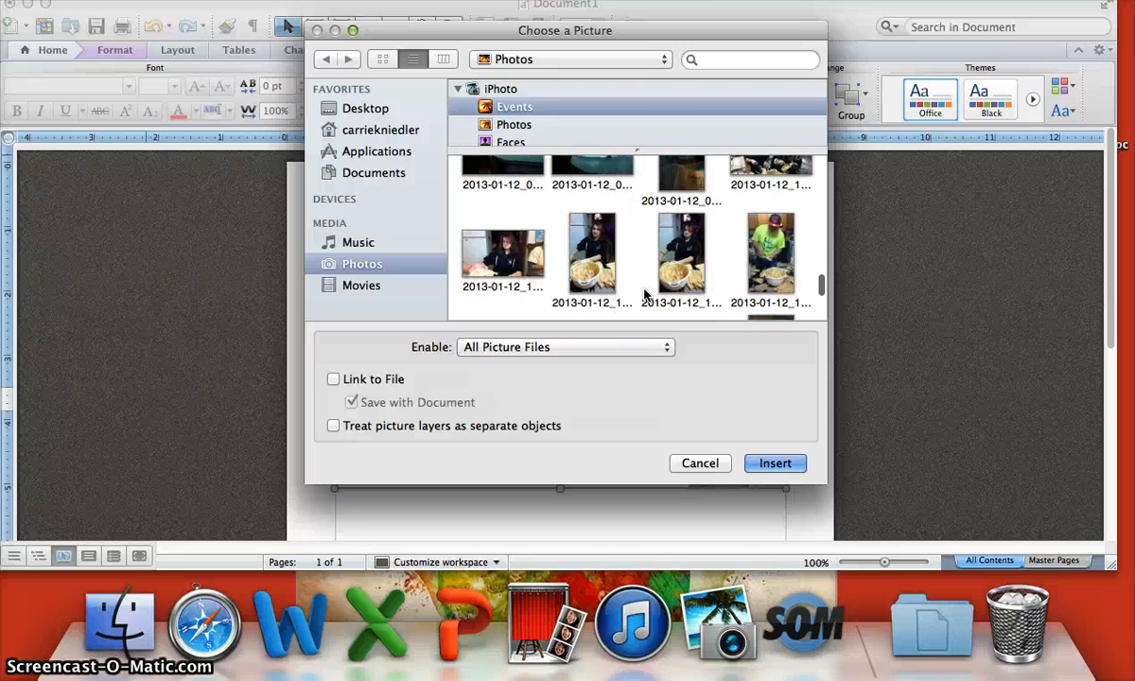
{"action": "scroll", "coordinate": [644, 295], "scroll_direction": "down", "scroll_amount": 10}
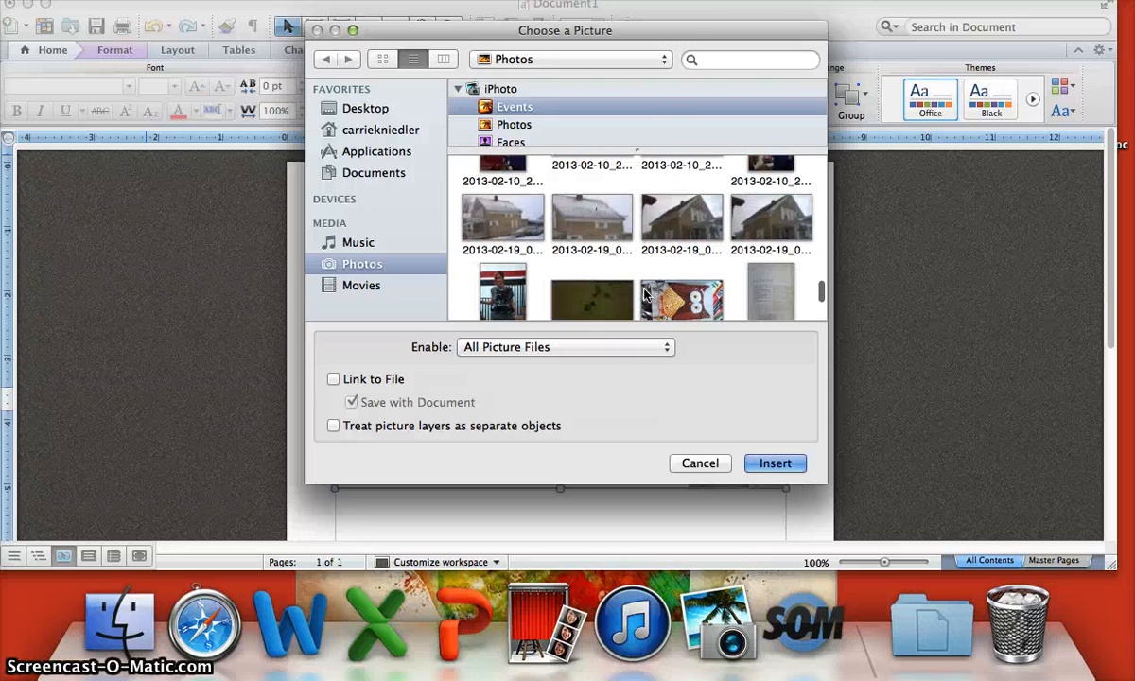
{"action": "scroll", "coordinate": [644, 295], "scroll_direction": "down", "scroll_amount": 10}
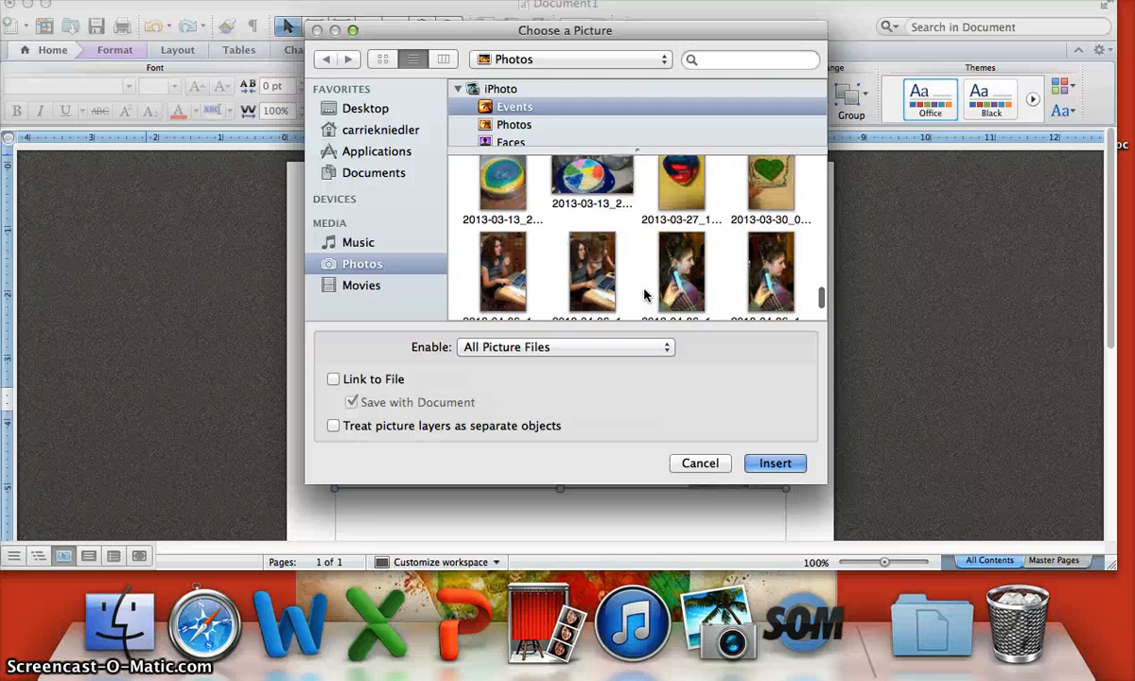
{"action": "scroll", "coordinate": [644, 295], "scroll_direction": "down", "scroll_amount": 10}
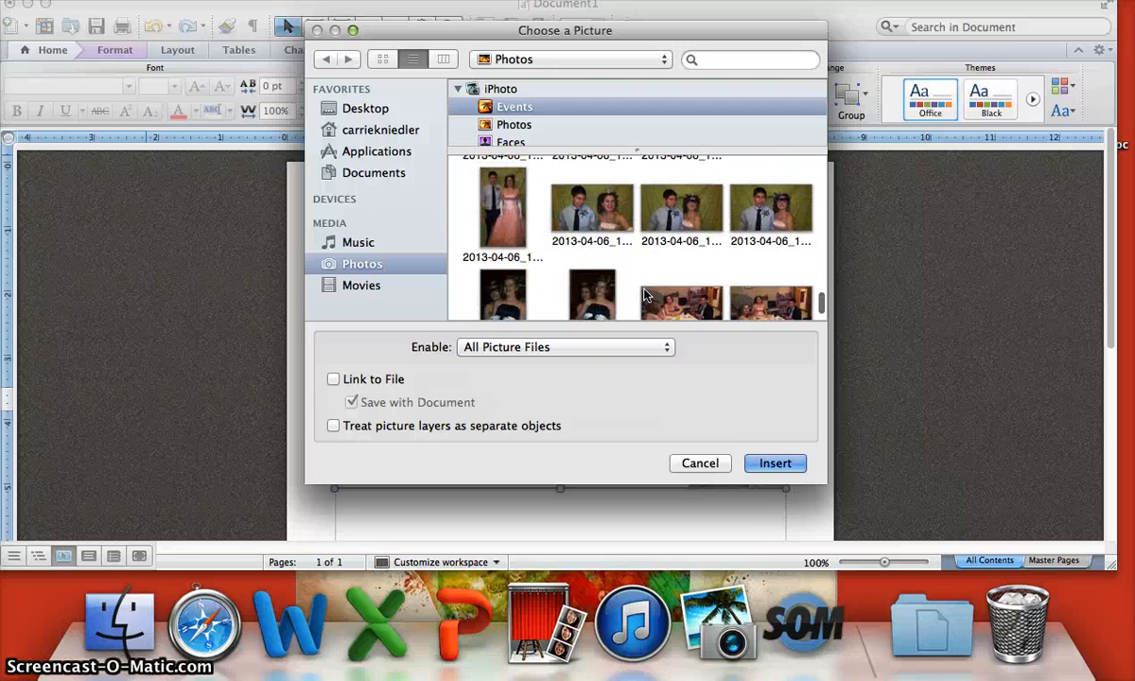
{"action": "scroll", "coordinate": [644, 295], "scroll_direction": "up", "scroll_amount": 20}
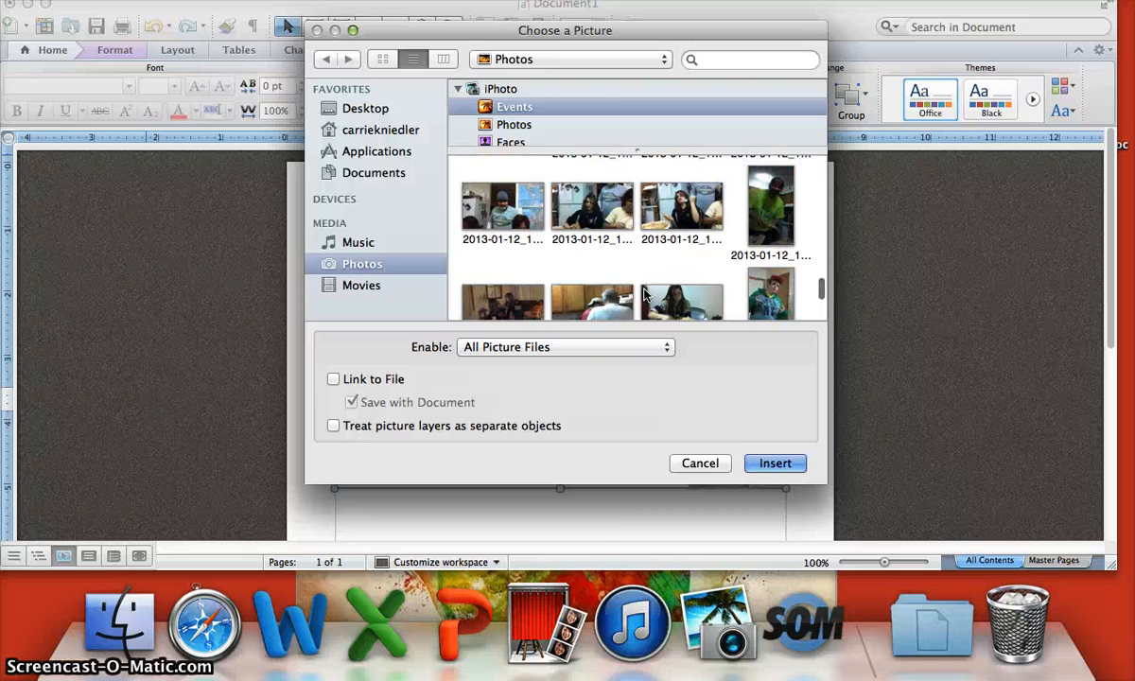
{"action": "scroll", "coordinate": [644, 295], "scroll_direction": "up", "scroll_amount": 15}
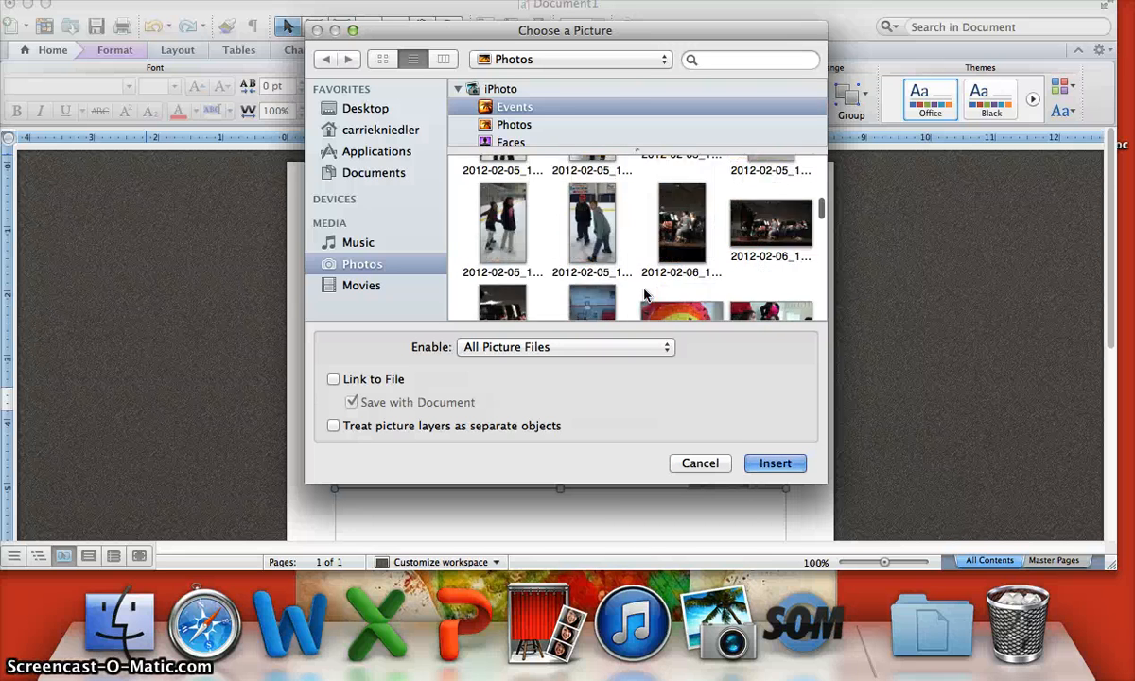
{"action": "scroll", "coordinate": [644, 295], "scroll_direction": "down", "scroll_amount": 5}
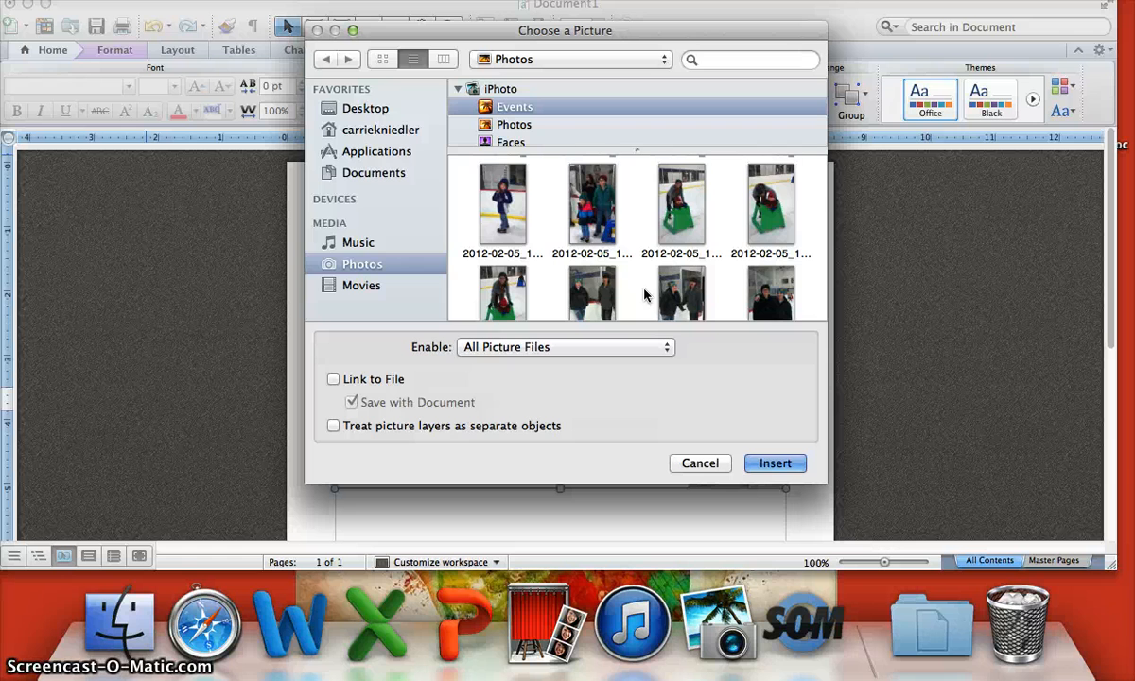
{"action": "scroll", "coordinate": [644, 295], "scroll_direction": "down", "scroll_amount": 5}
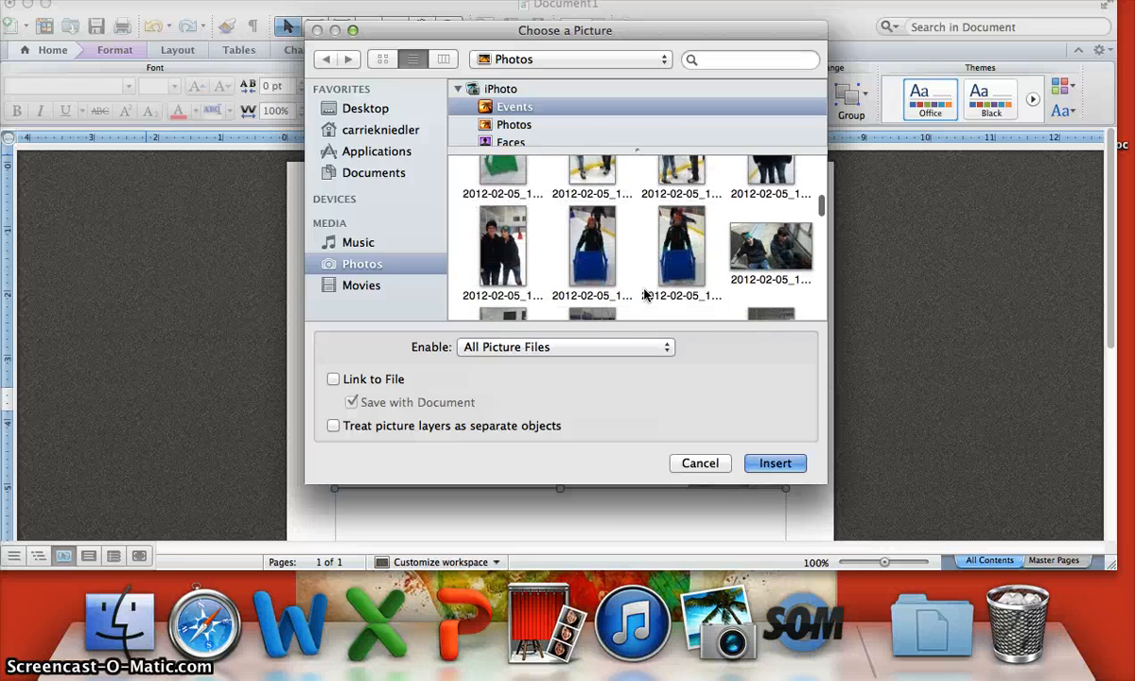
{"action": "scroll", "coordinate": [644, 295], "scroll_direction": "down", "scroll_amount": 5}
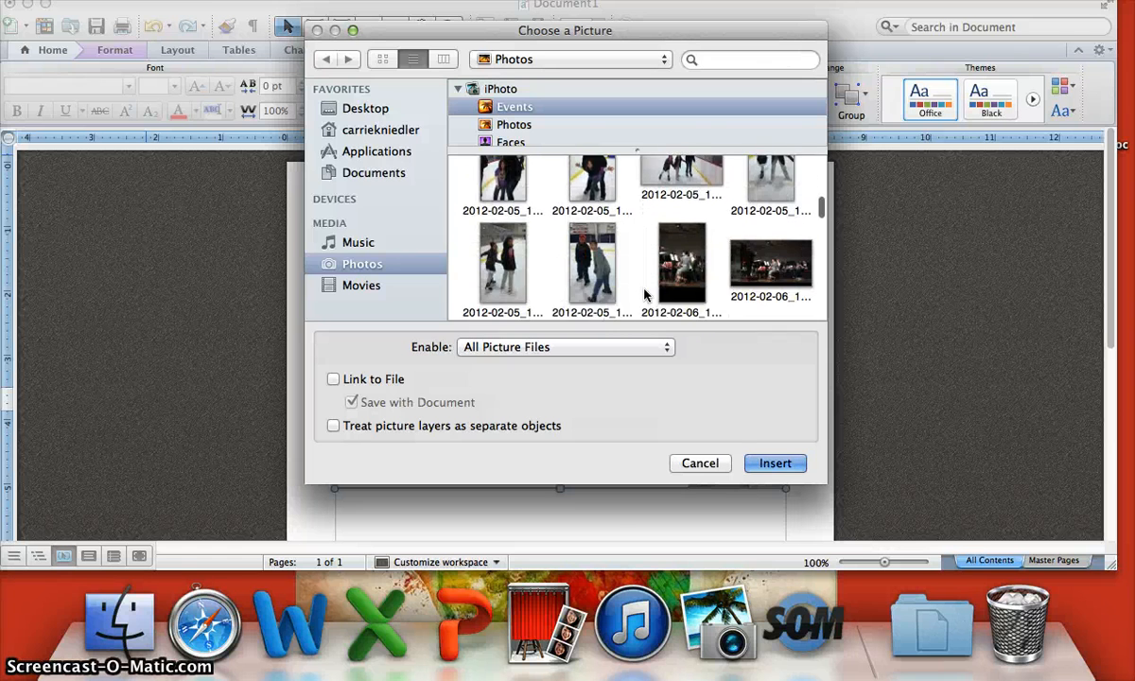
{"action": "scroll", "coordinate": [644, 295], "scroll_direction": "down", "scroll_amount": 5}
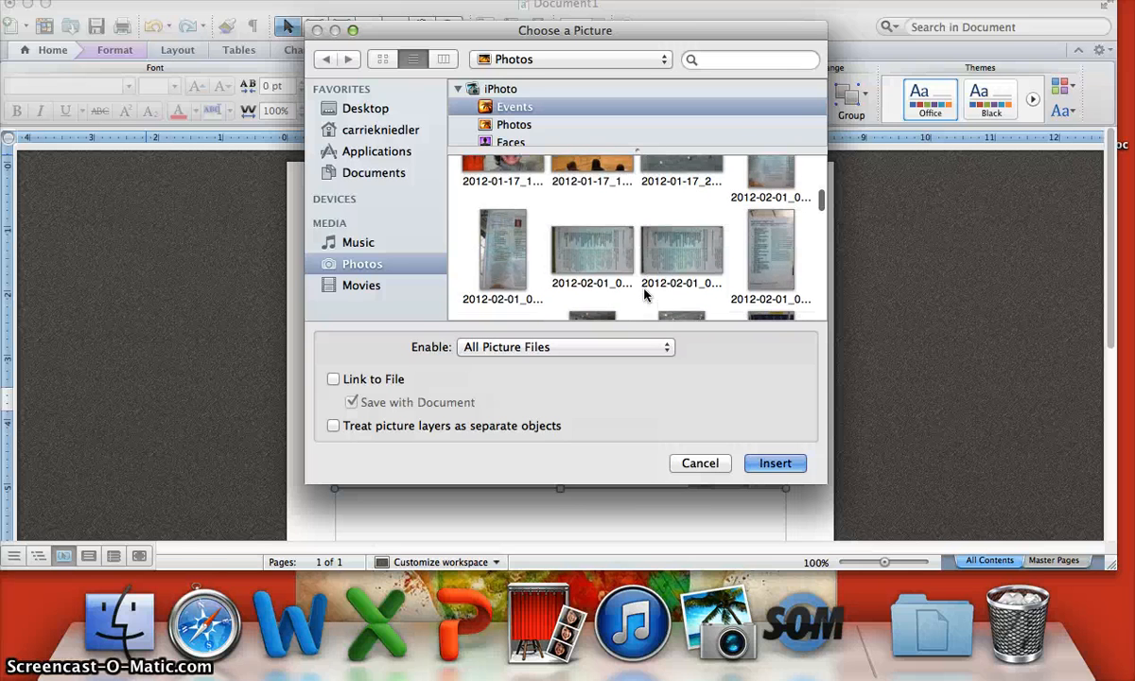
{"action": "double_click", "coordinate": [773, 249]}
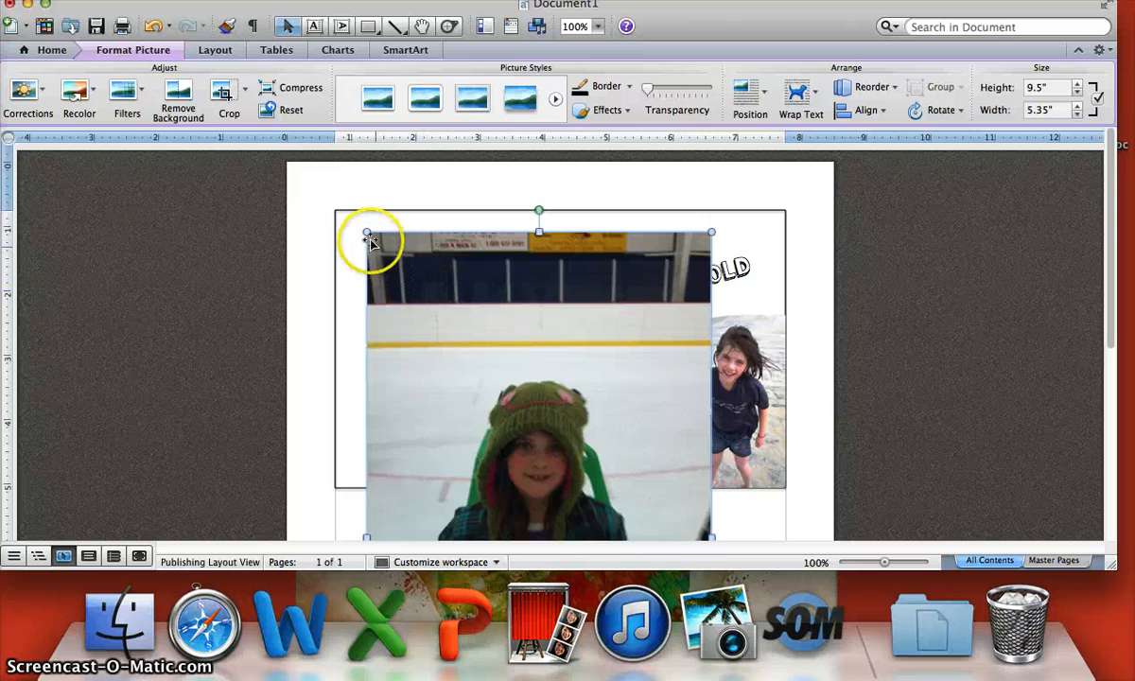
- Shrink the ice rink photo to about 5.78" high by 3.25" wide and move it over the middle of the invitation
{"action": "left_click_drag", "start_coordinate": [494, 323], "coordinate": [673, 471]}
{"action": "left_click_drag", "start_coordinate": [619, 512], "coordinate": [487, 266]}
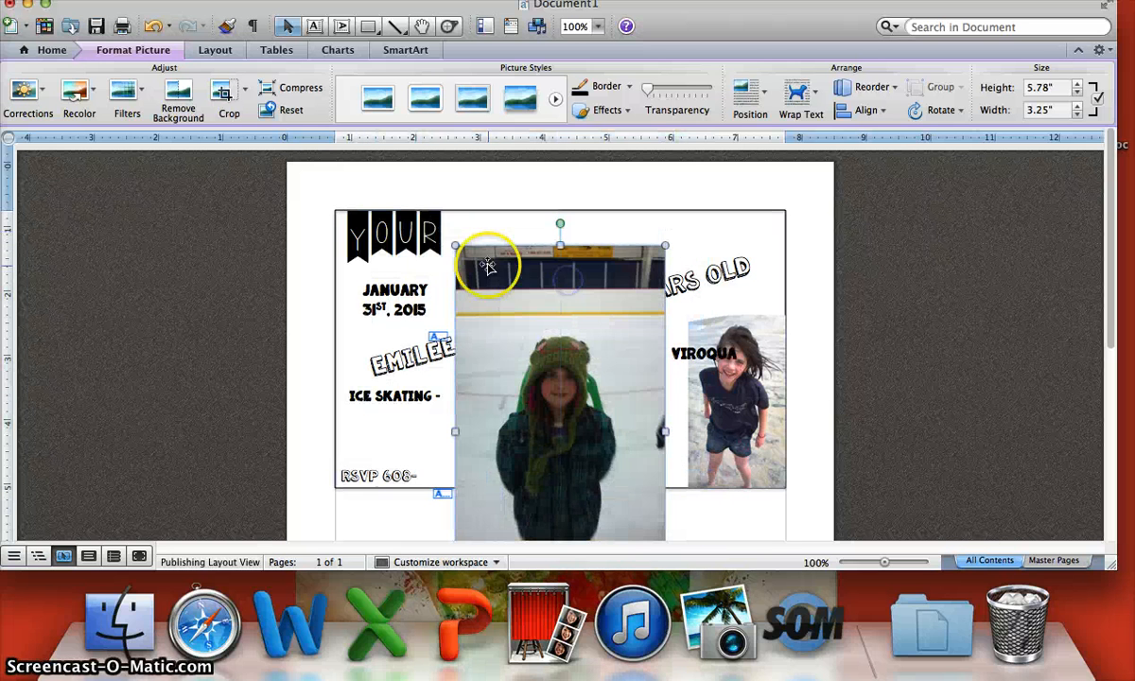